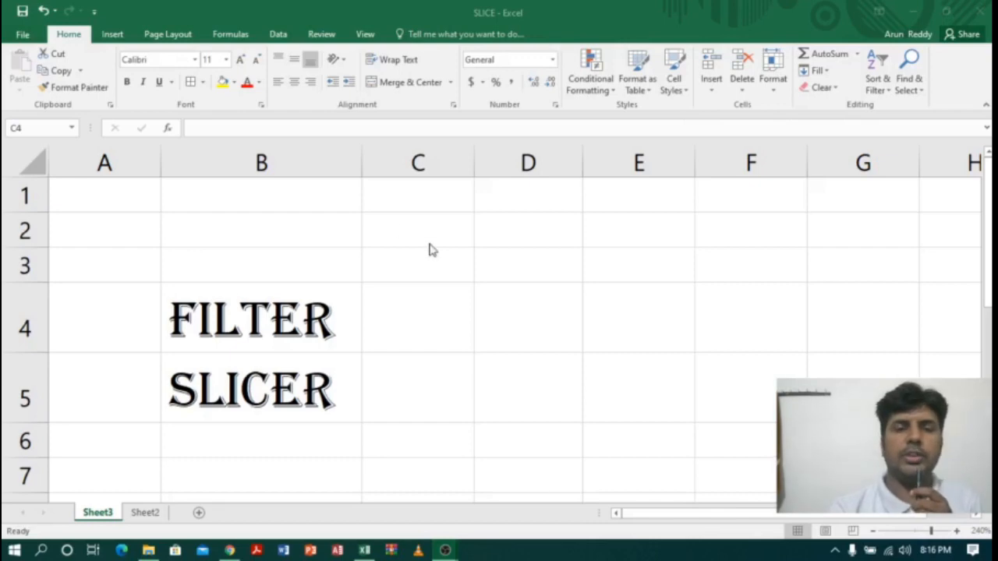
left_click(429, 294)
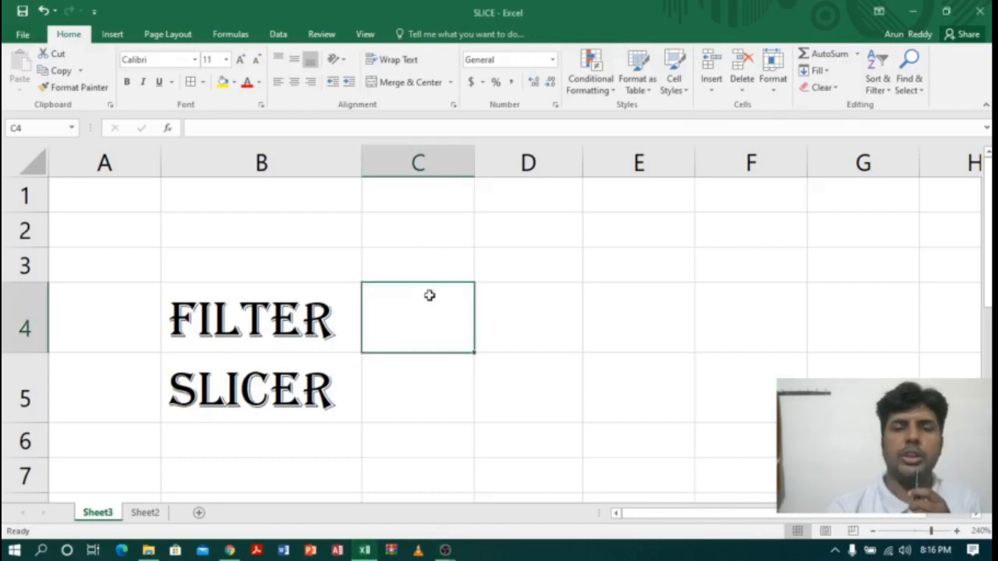
left_click(274, 311)
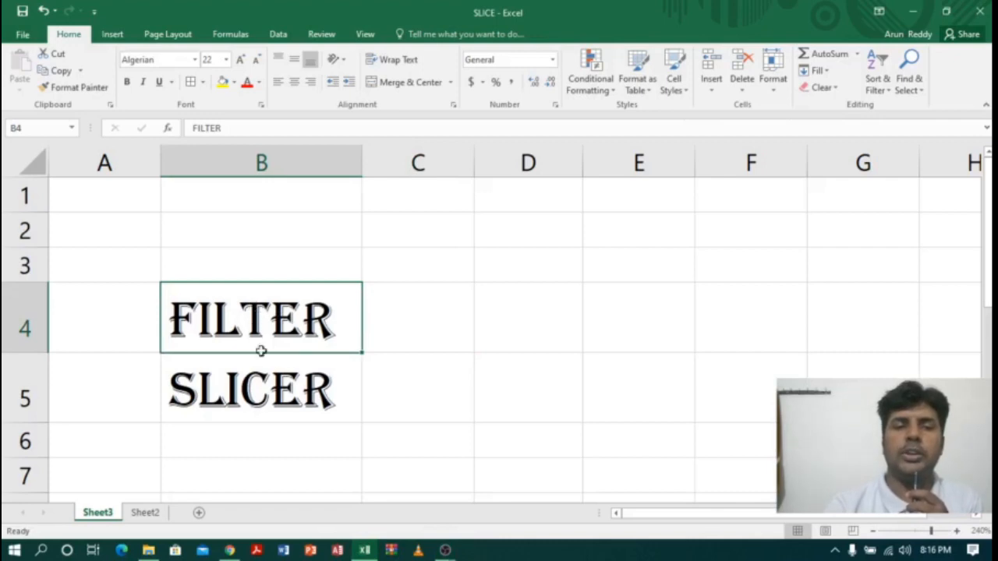
left_click_drag(262, 351, 262, 390)
left_click_drag(266, 321, 263, 382)
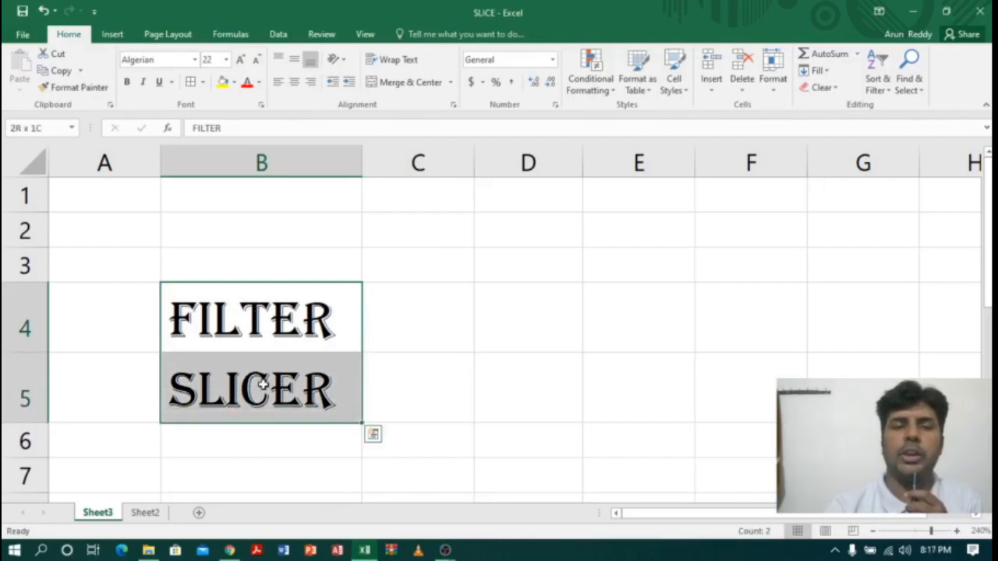
left_click(264, 319)
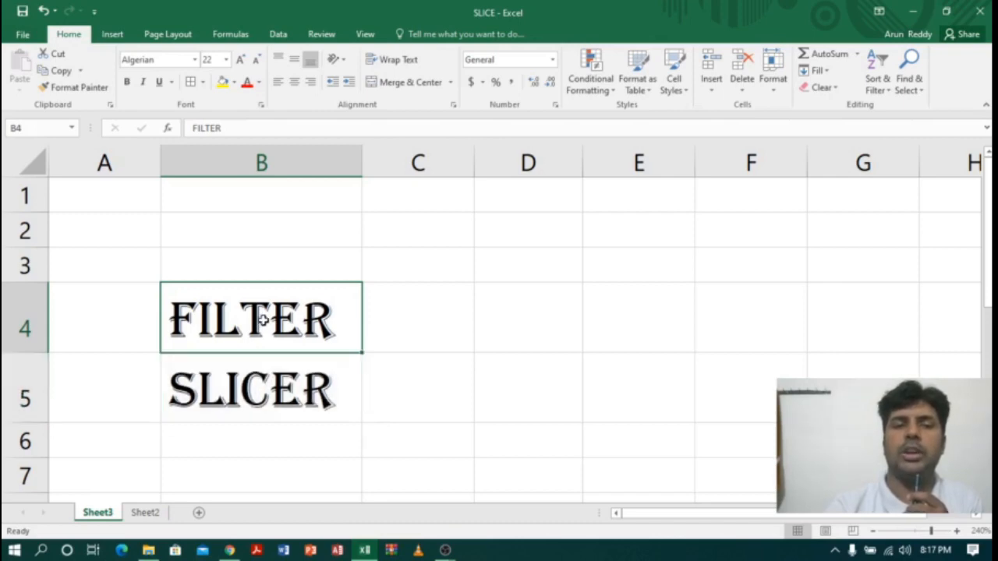
left_click(269, 377)
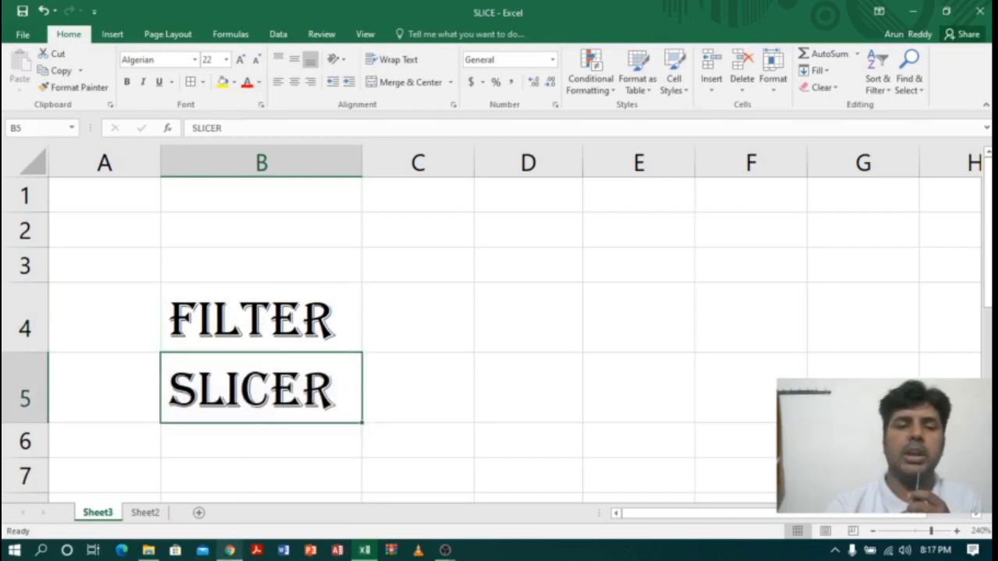
Step: Switch to Chrome to look over the YouTube channel's playlists, and return to the Excel workbook
left_click(229, 550)
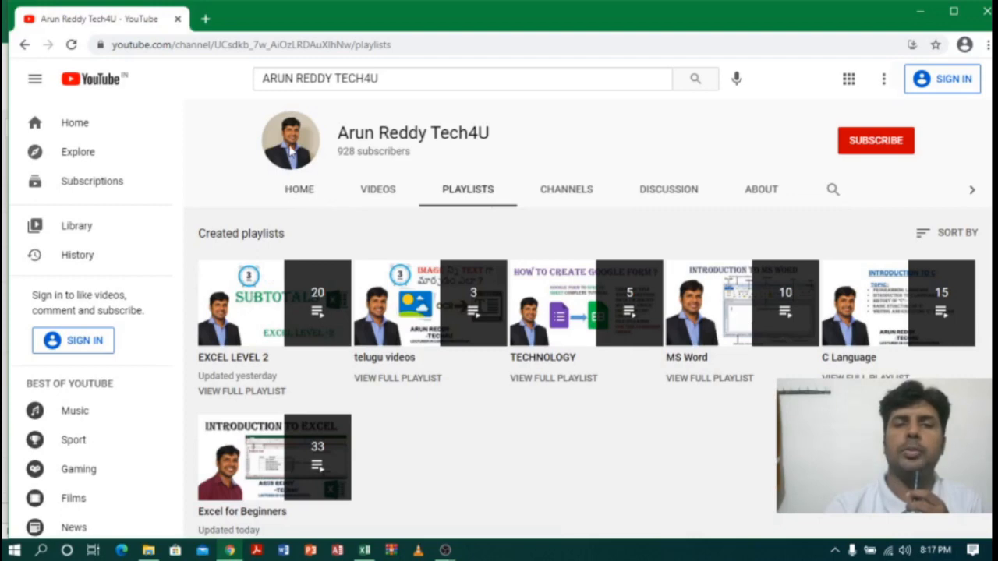
mouse_move(243, 456)
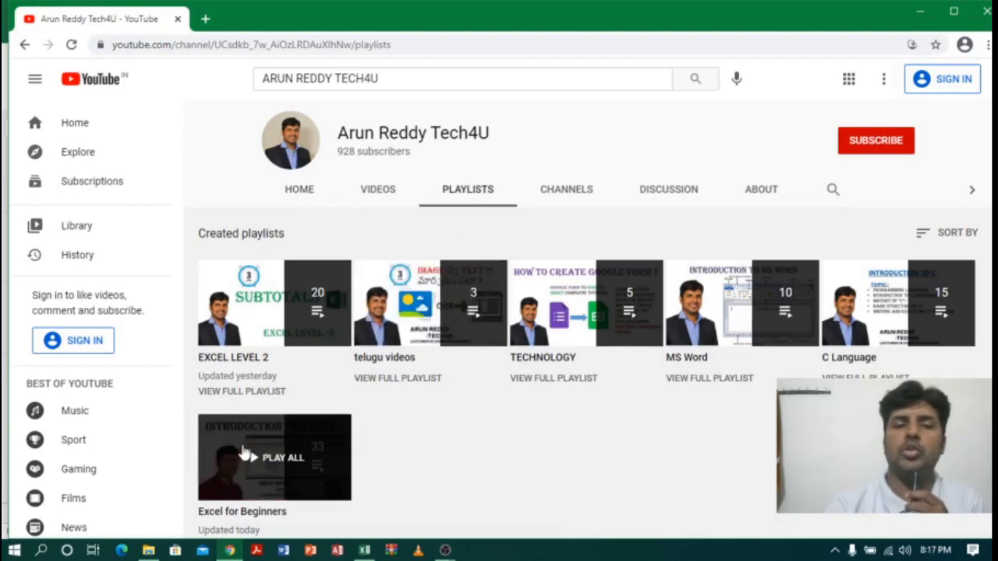
mouse_move(244, 327)
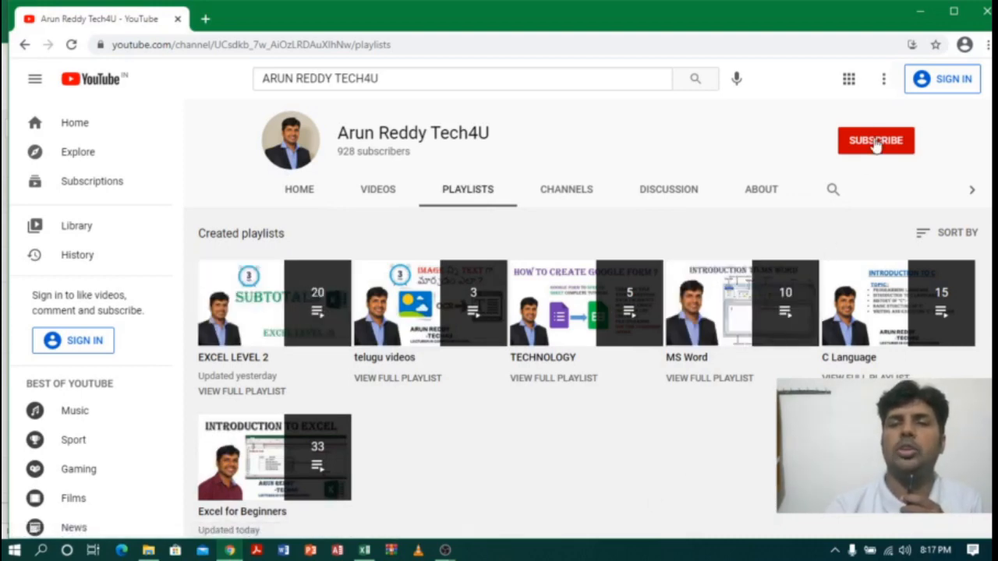
left_click(920, 12)
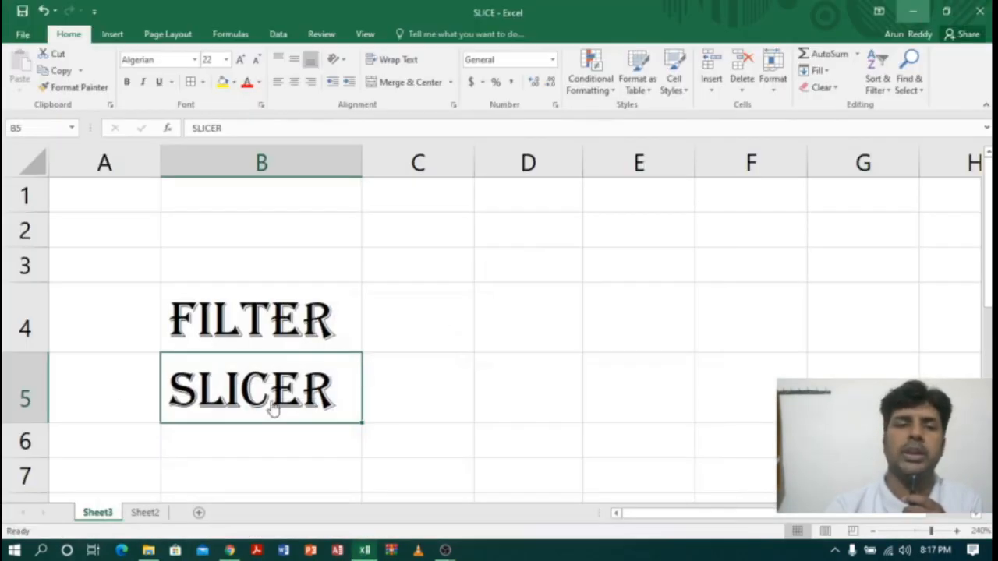
Step: Examine the degree student admission list on Sheet2, including its full range and each column heading from S.No to State
left_click(145, 513)
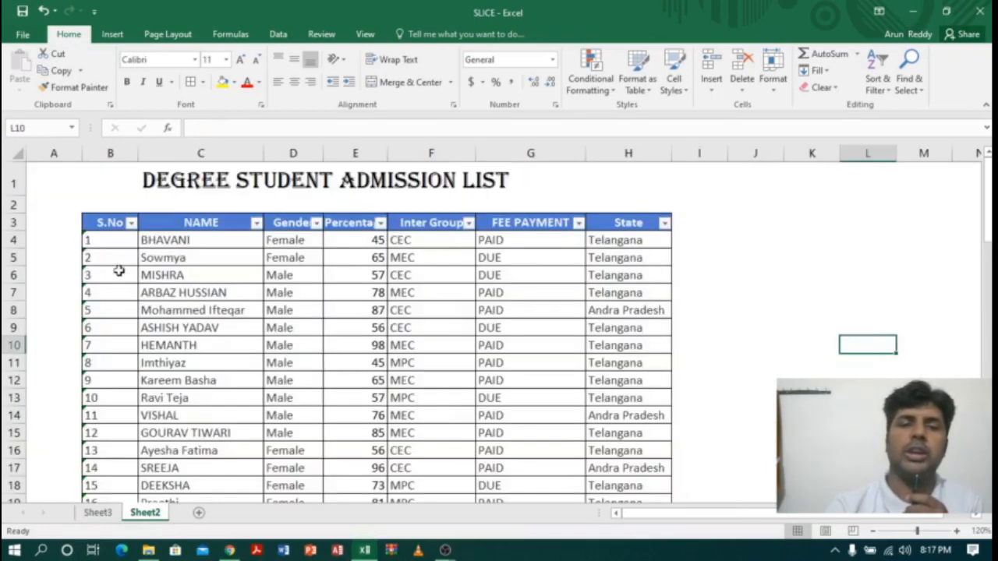
left_click_drag(109, 223, 606, 476)
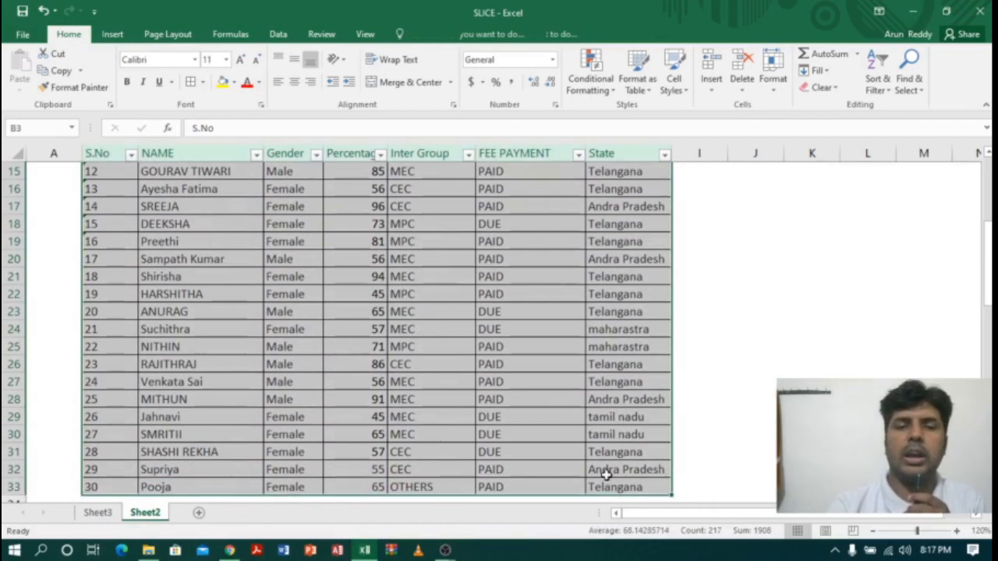
left_click_drag(988, 234, 988, 168)
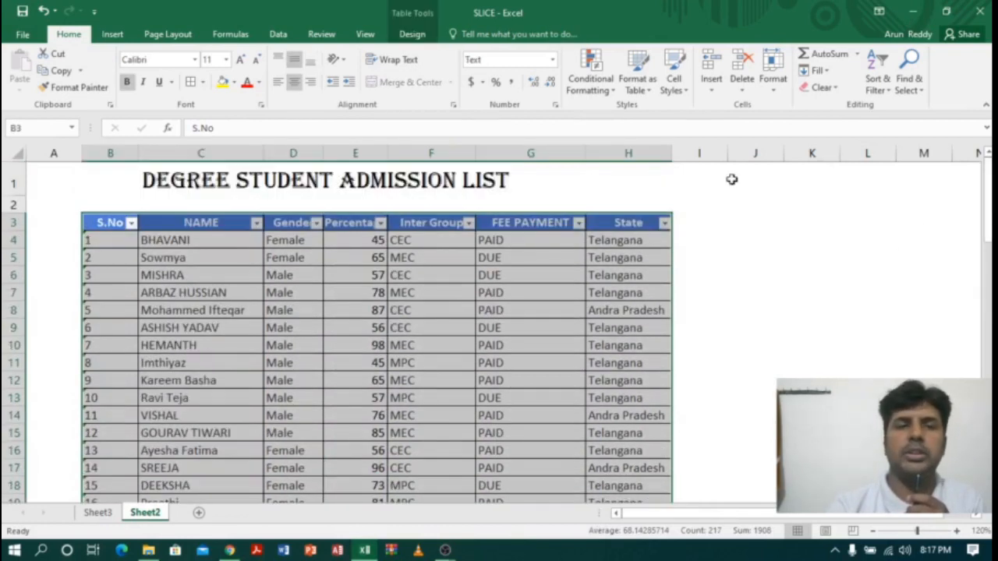
left_click(105, 224)
left_click(204, 223)
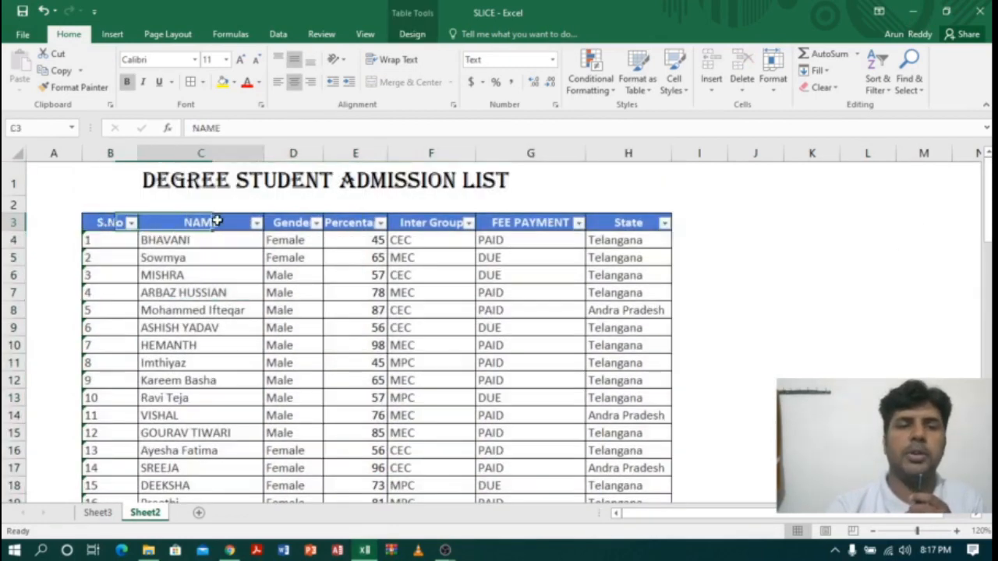
left_click(298, 214)
left_click(335, 215)
left_click(347, 224)
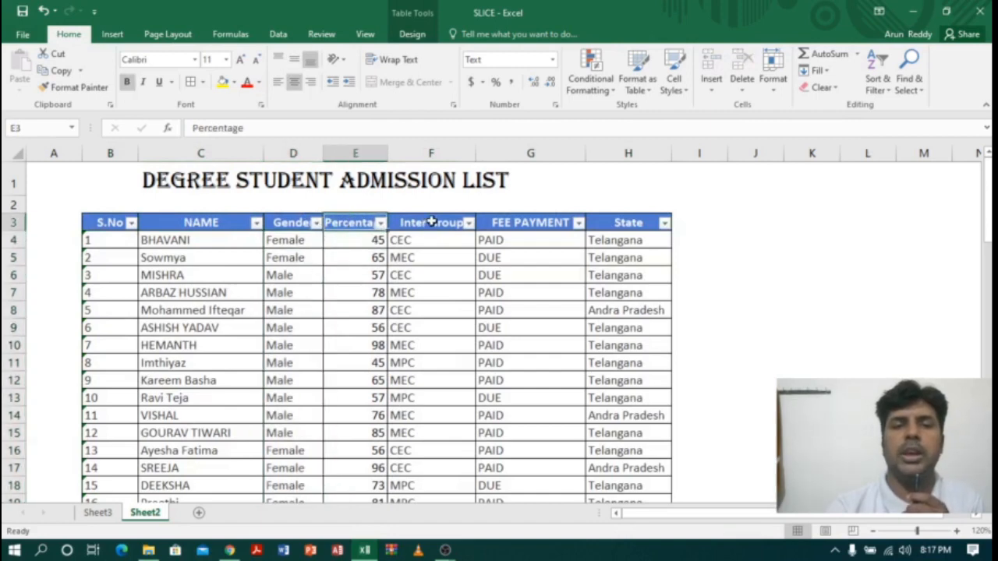
left_click(431, 223)
left_click(538, 223)
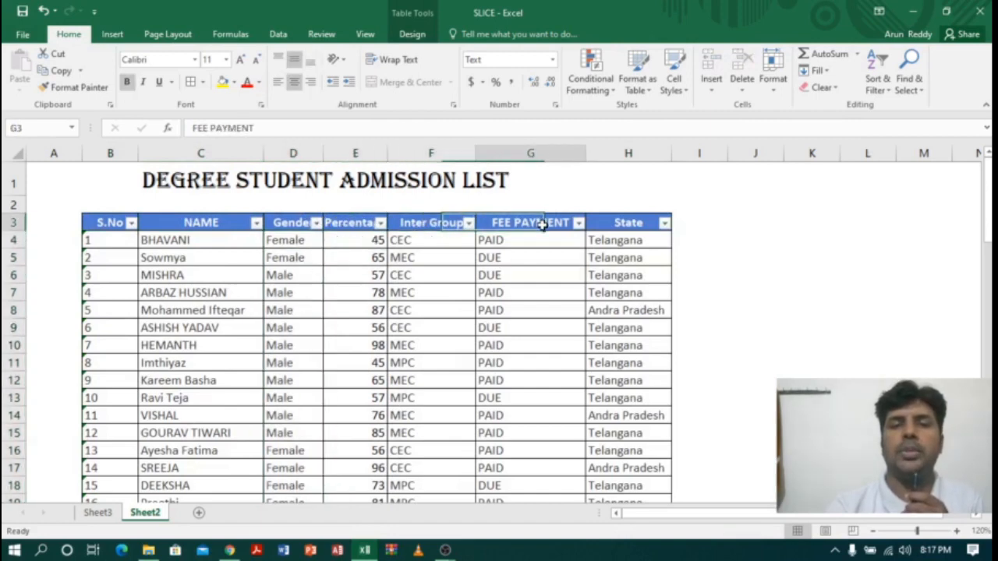
left_click(622, 223)
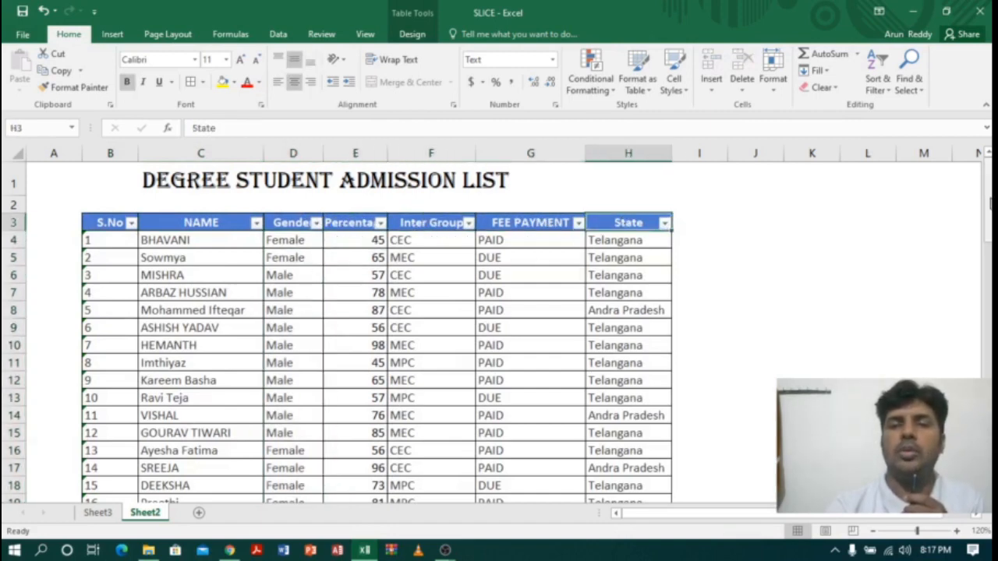
Step: Examine the blank summary tables below the student list for gender, inter group, state, fee payment and gender-wise fees
left_click_drag(990, 203, 991, 320)
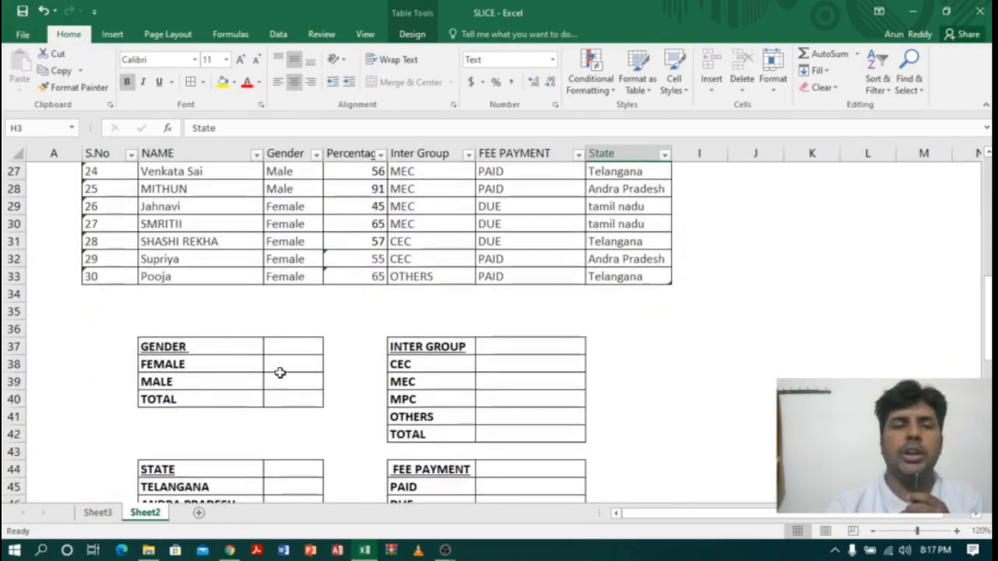
left_click(209, 347)
left_click(430, 348)
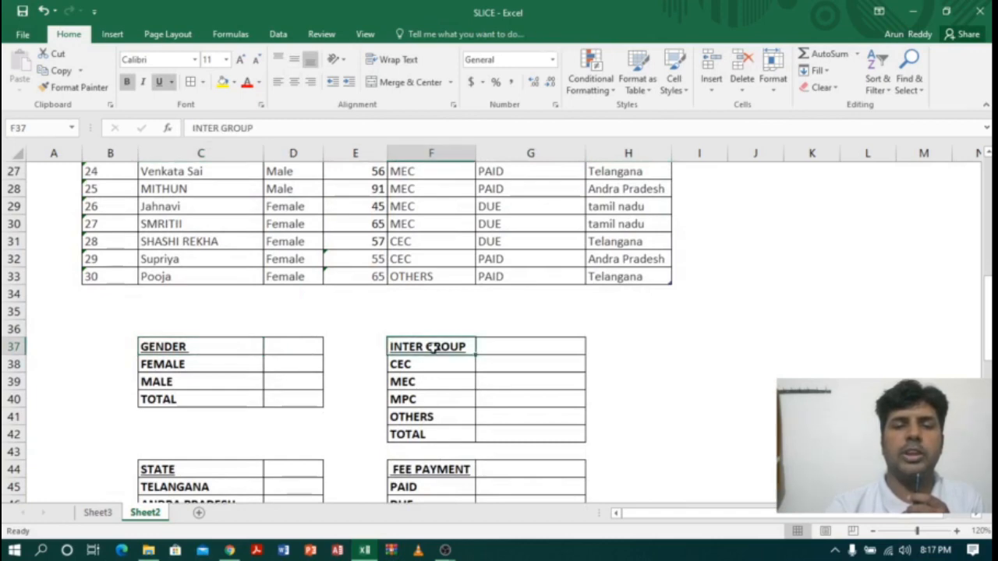
left_click(229, 468)
left_click(421, 468)
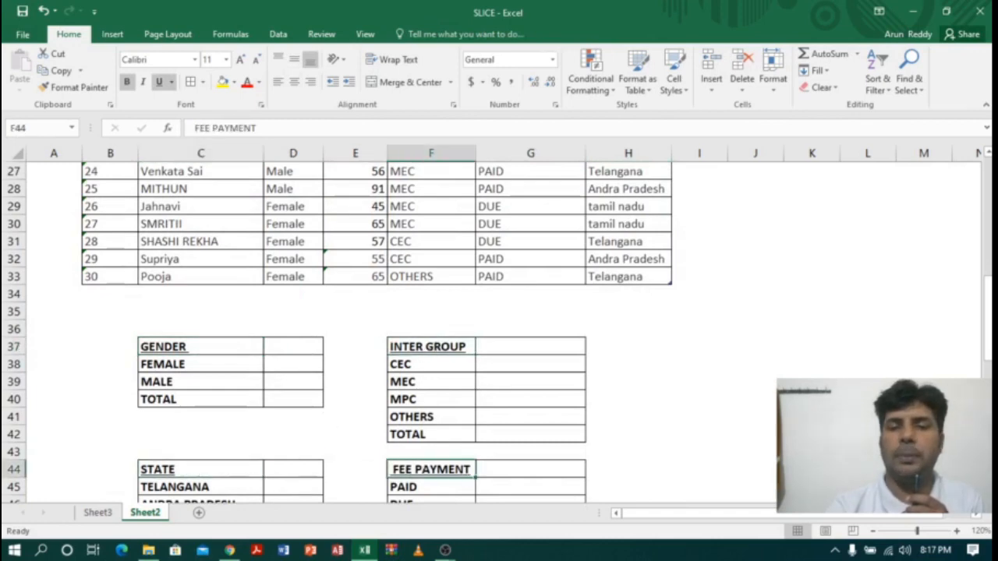
left_click_drag(989, 318, 989, 326)
left_click(234, 450)
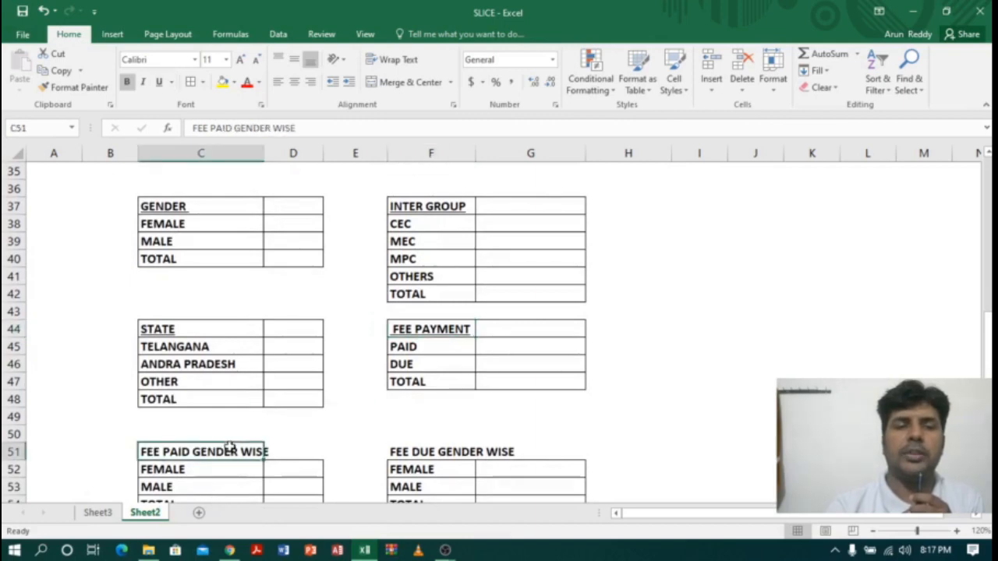
left_click(428, 451)
left_click_drag(988, 343, 989, 164)
Step: Filter the student list's Inter Group column to show only CEC
left_click(454, 326)
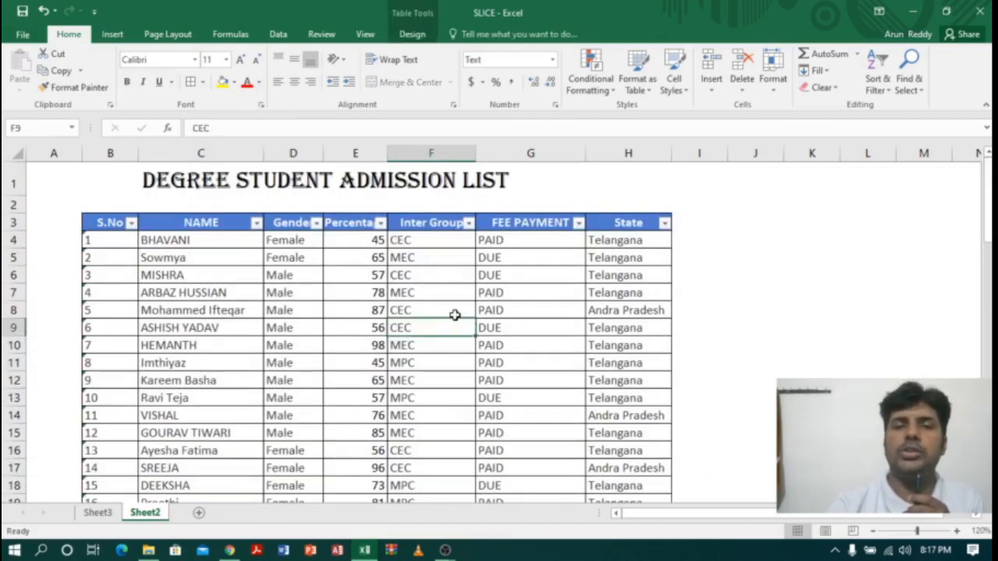
left_click(469, 223)
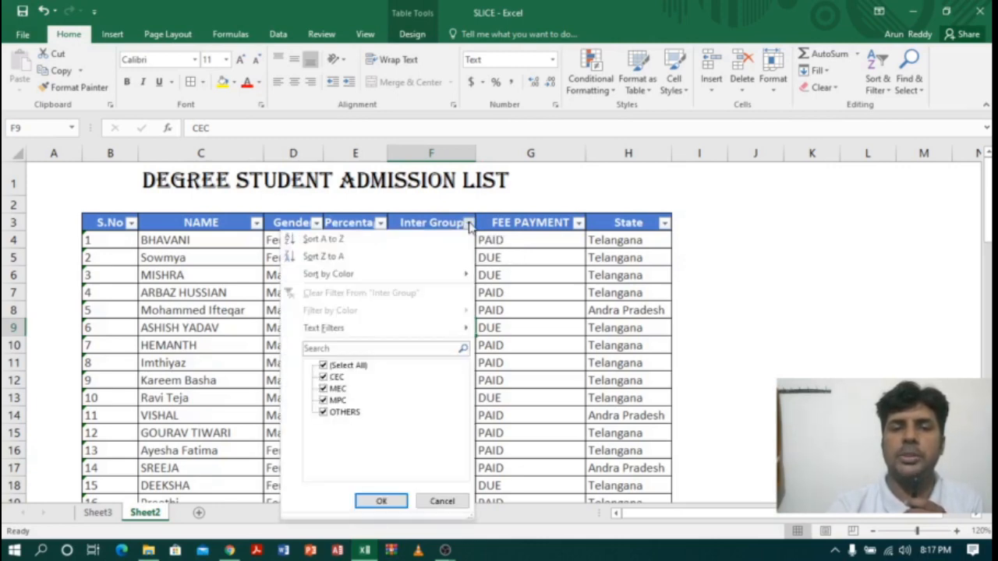
left_click(323, 367)
left_click(323, 377)
left_click(382, 500)
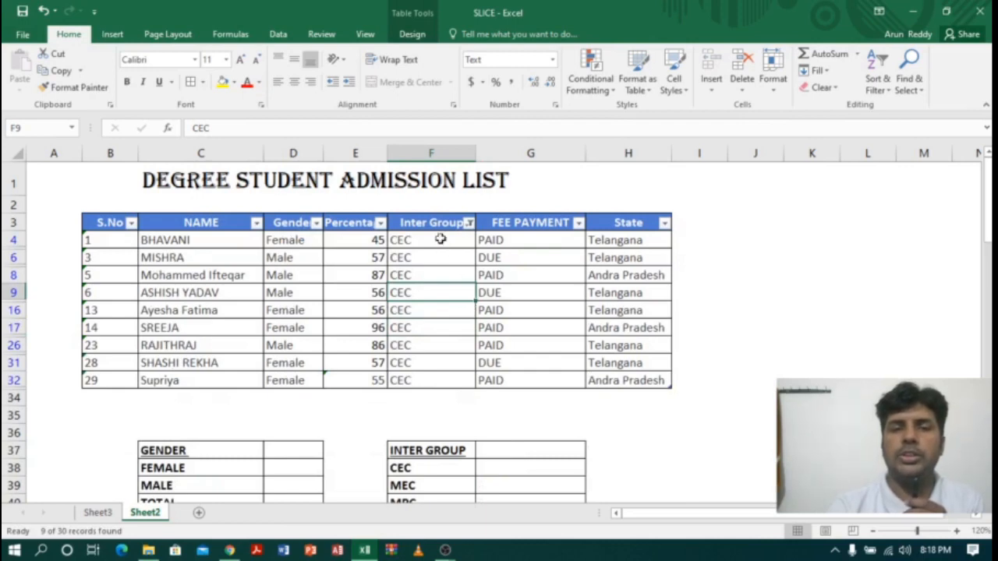
Step: Count the filtered CEC entries and enter 9 beside CEC in the INTER GROUP summary table, cell G38
left_click_drag(441, 239, 431, 382)
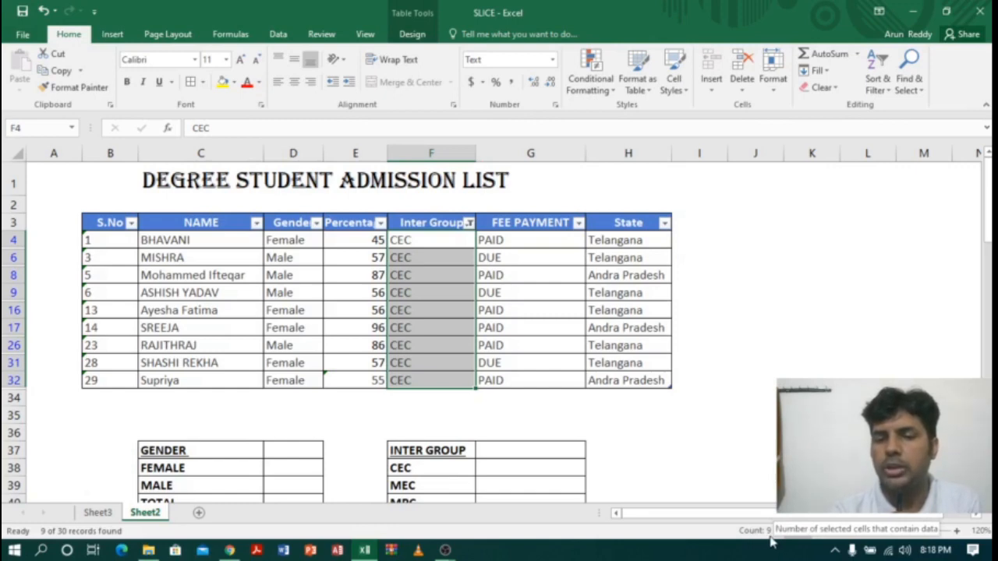
left_click(517, 469)
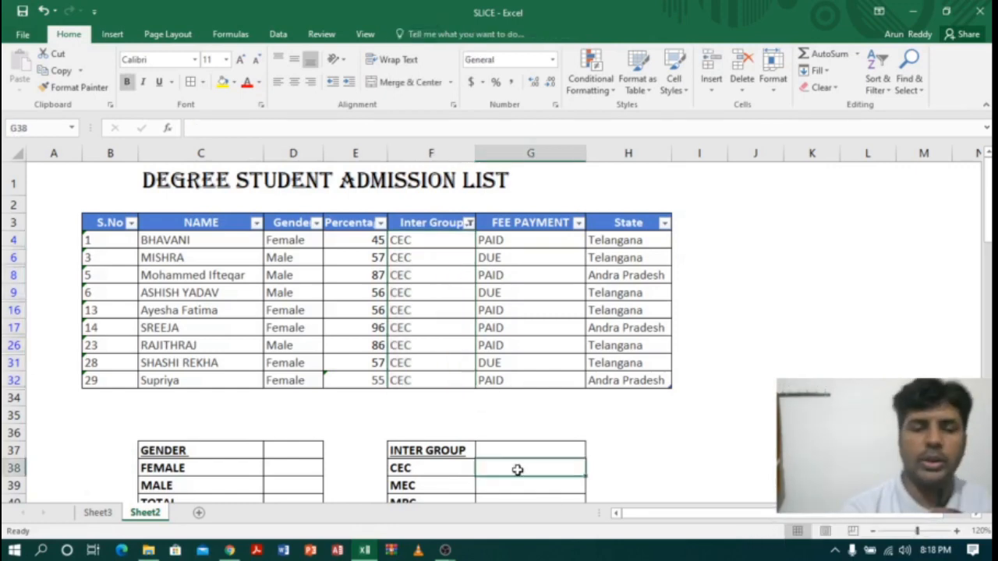
type("9")
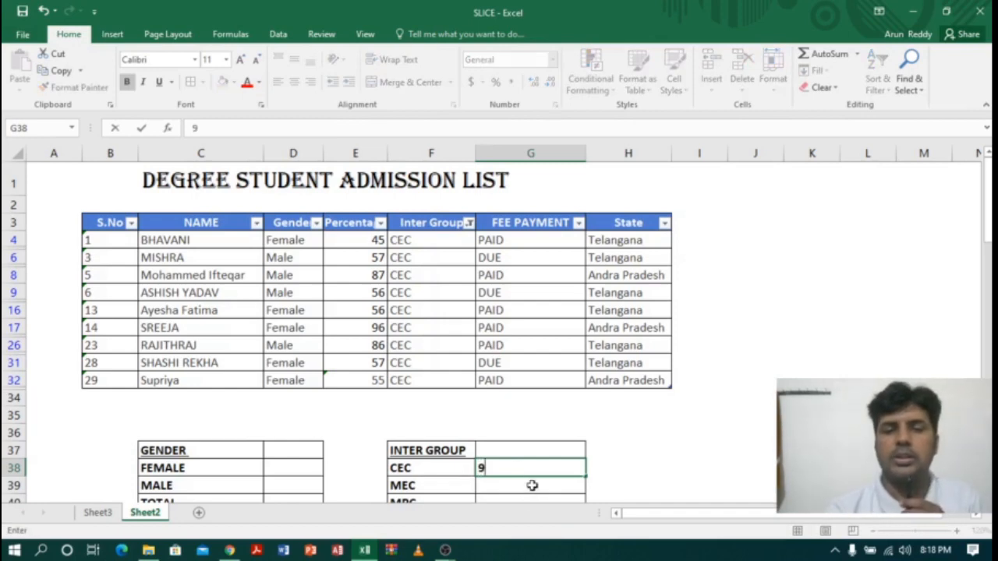
key("Return")
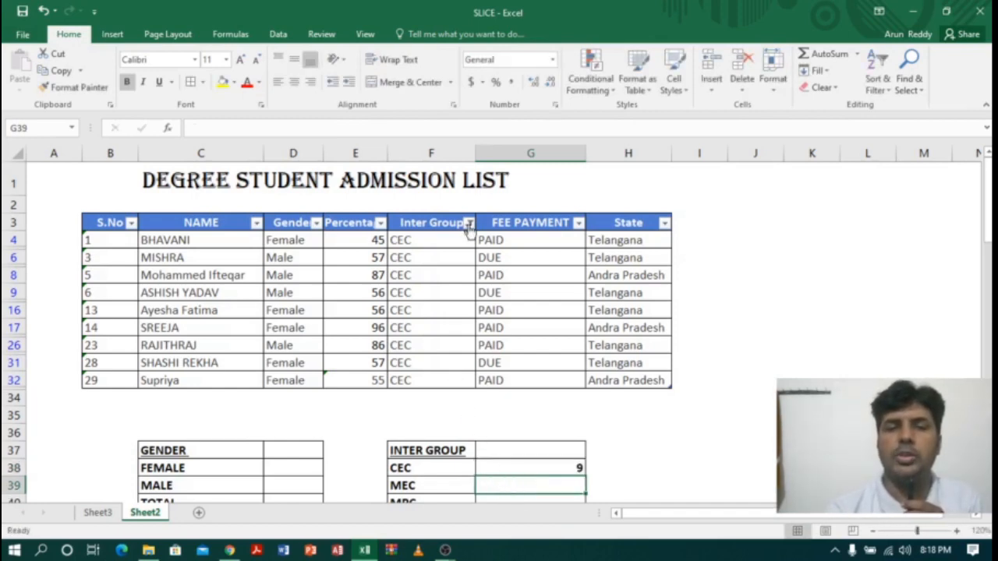
Step: Change the Inter Group filter to show only MEC instead of CEC
left_click(469, 223)
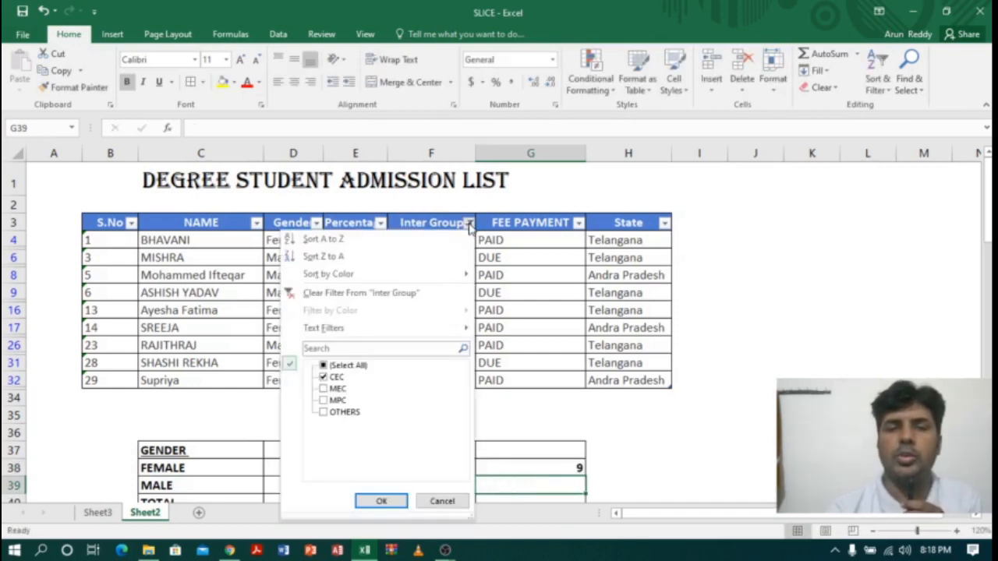
left_click(324, 377)
left_click(324, 389)
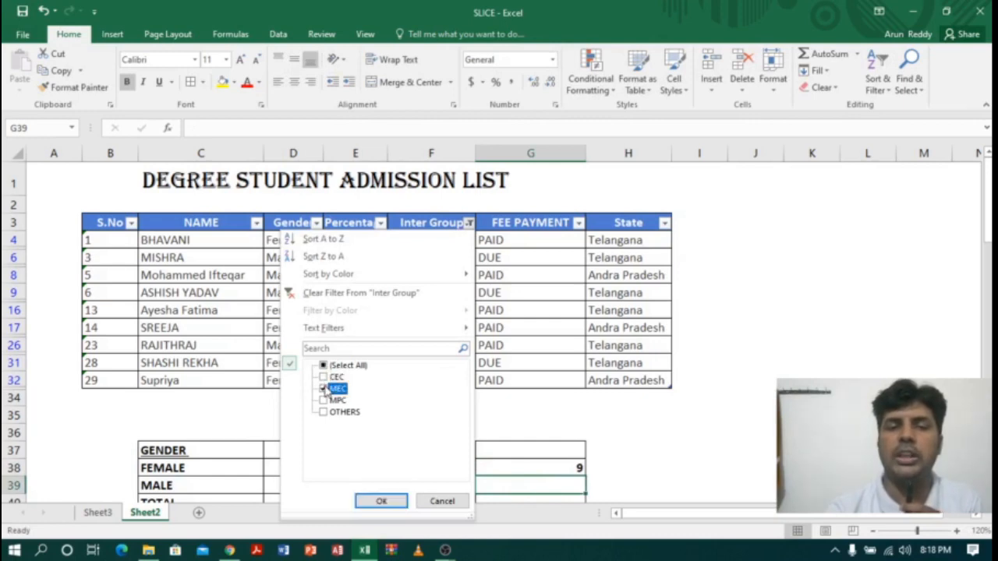
left_click(380, 499)
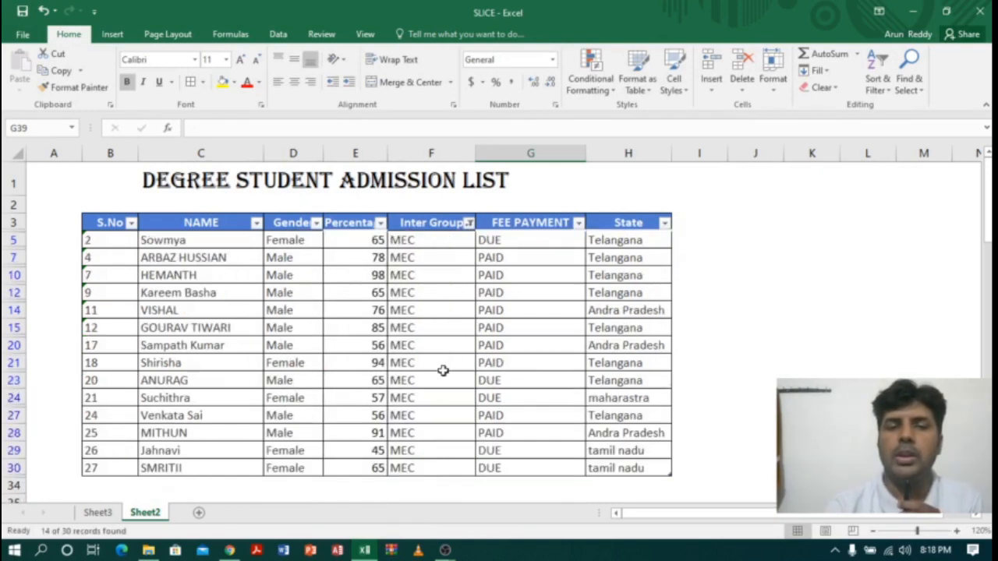
Step: Count the filtered MEC entries and enter 14 beside MEC in the INTER GROUP summary table, cell G39
left_click_drag(439, 239, 428, 471)
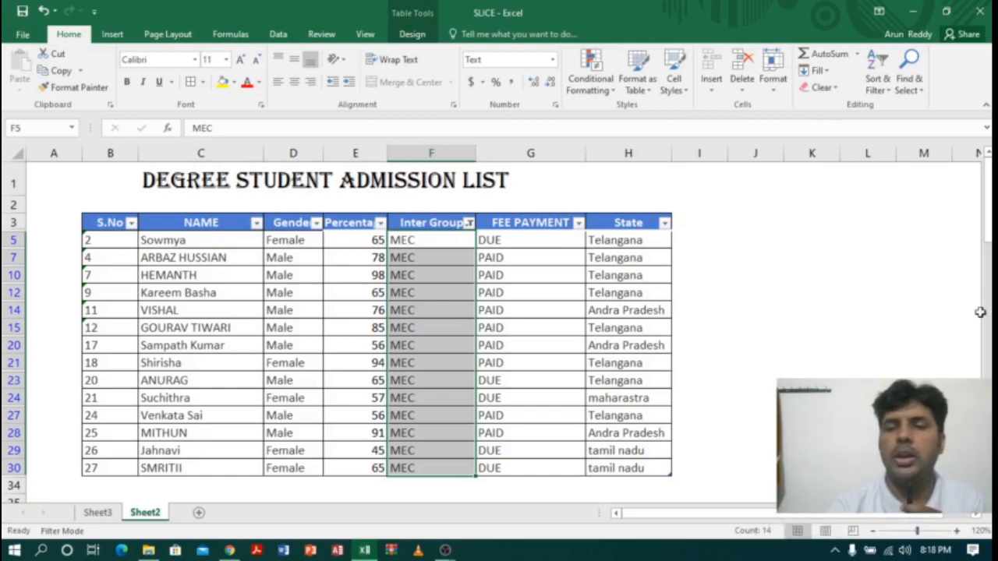
left_click_drag(985, 226, 985, 245)
left_click(560, 451)
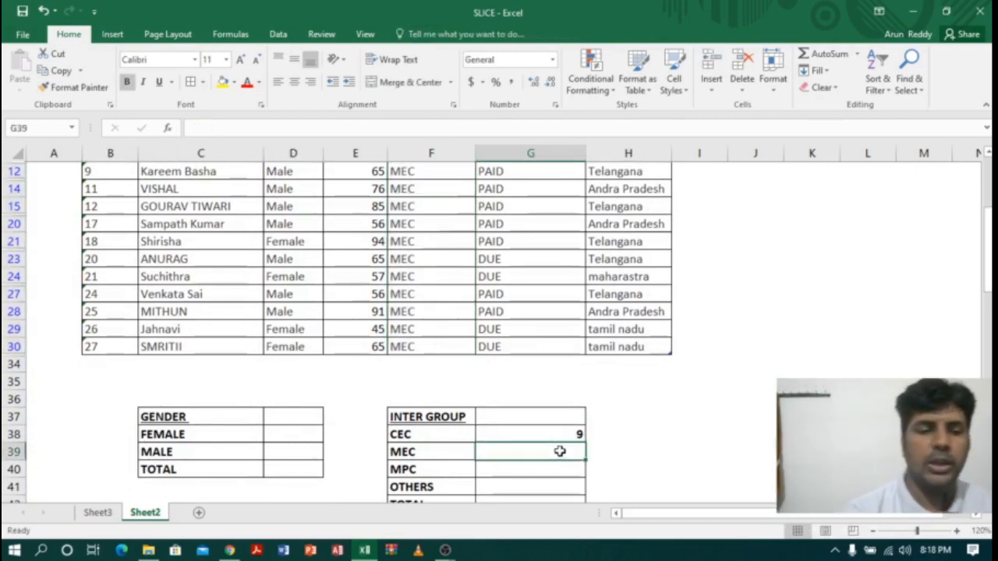
type("14")
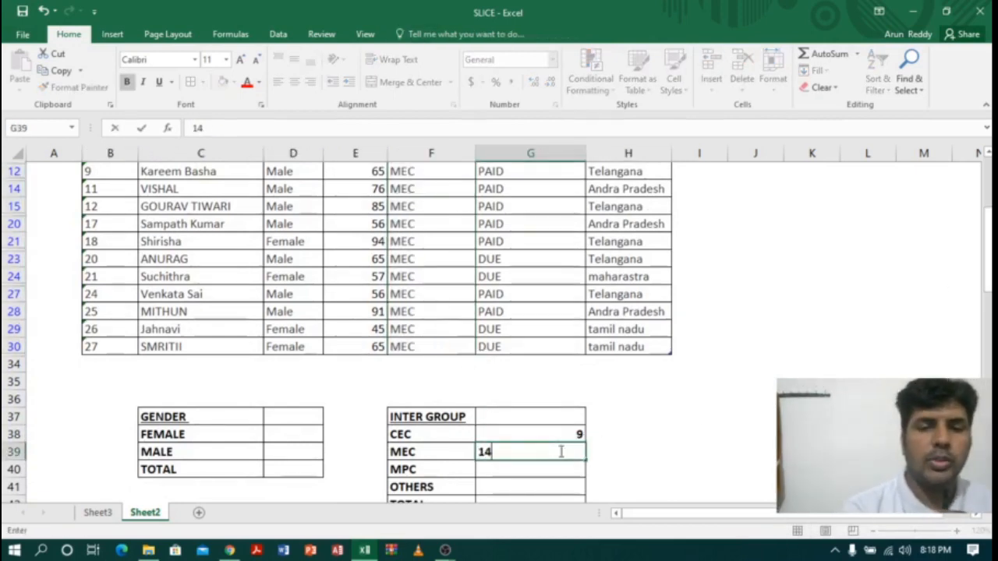
left_click(523, 470)
Step: Clear the filter from the student list's Inter Group column so every student is listed
left_click_drag(985, 244, 986, 226)
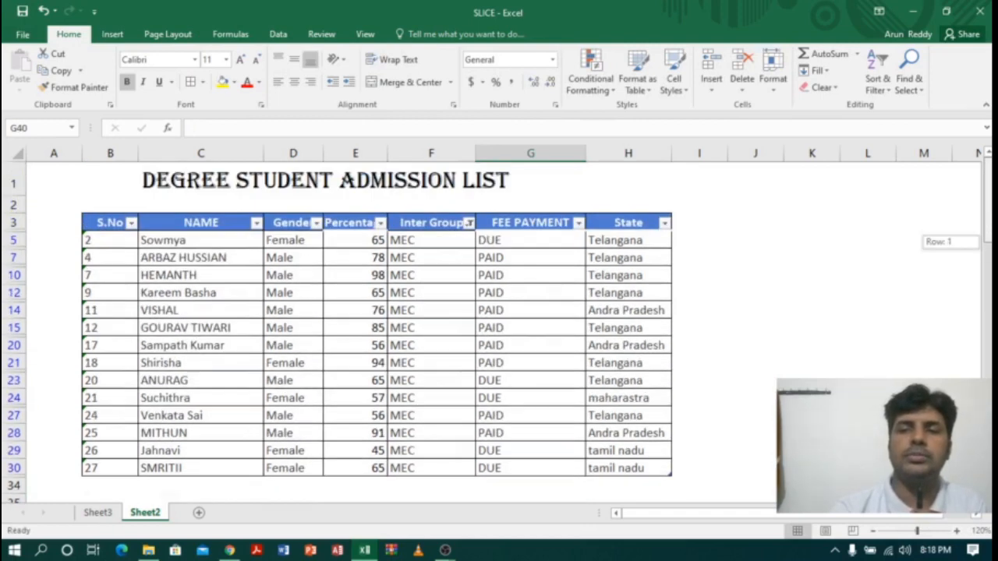
left_click(468, 223)
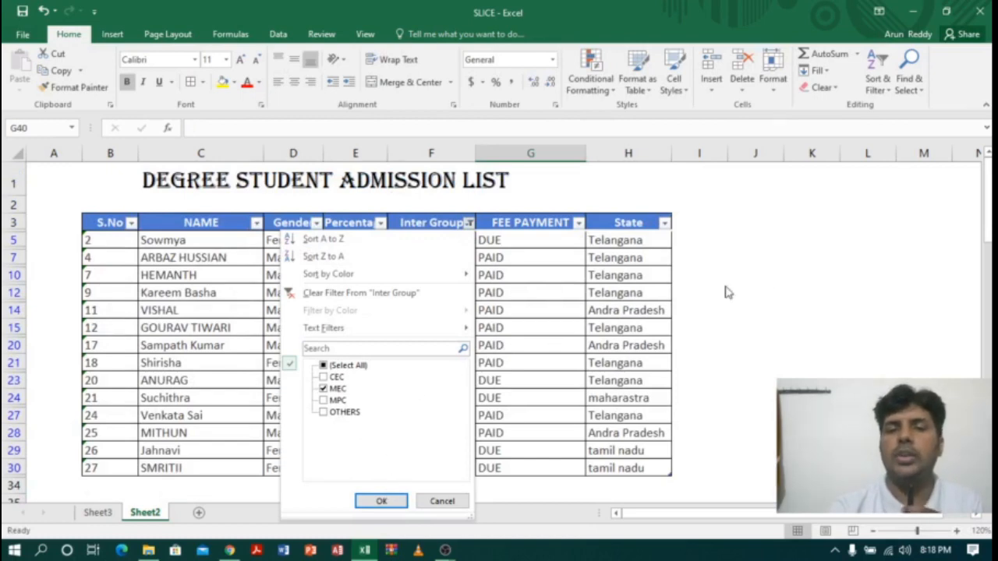
left_click(395, 294)
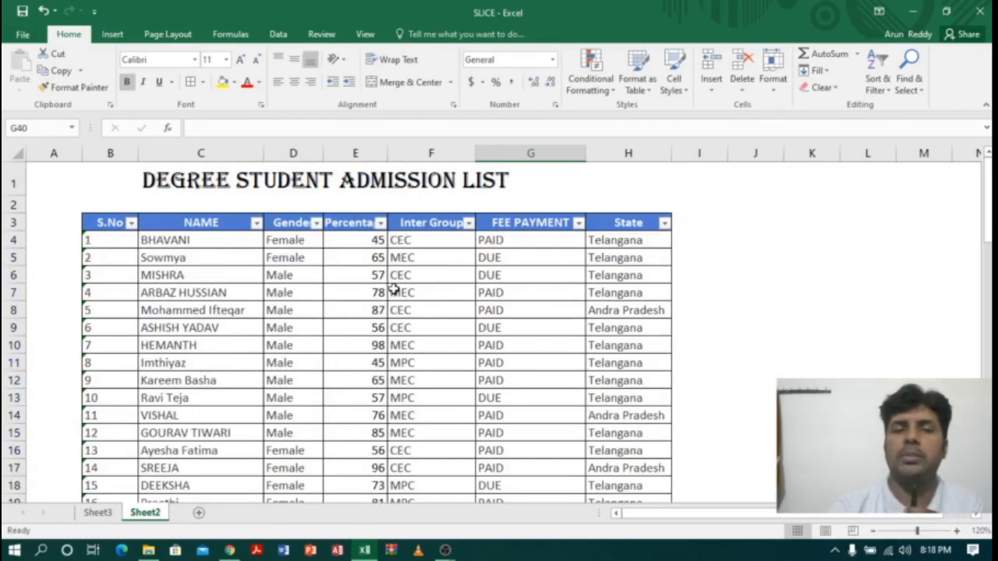
left_click(438, 309)
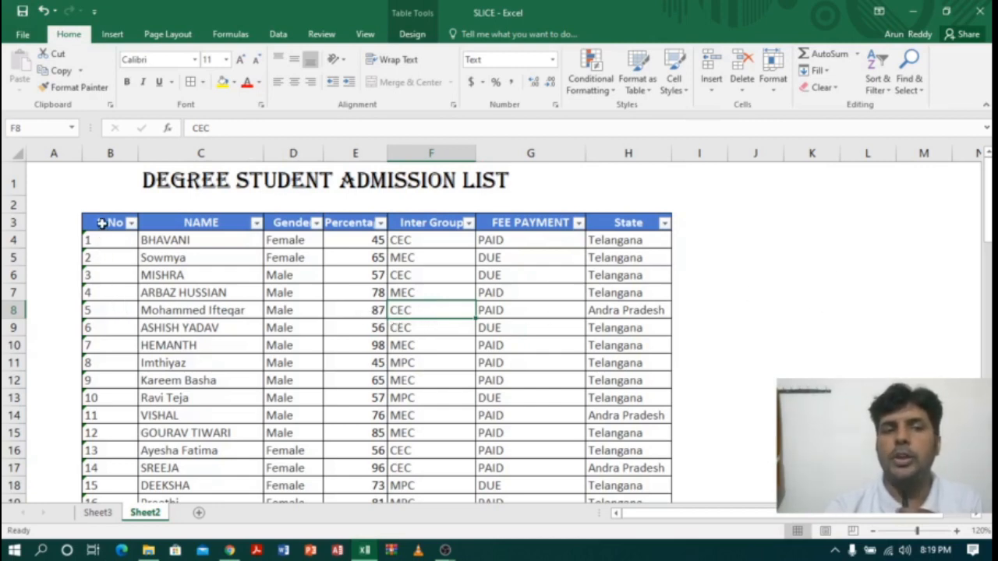
left_click_drag(98, 222, 624, 470)
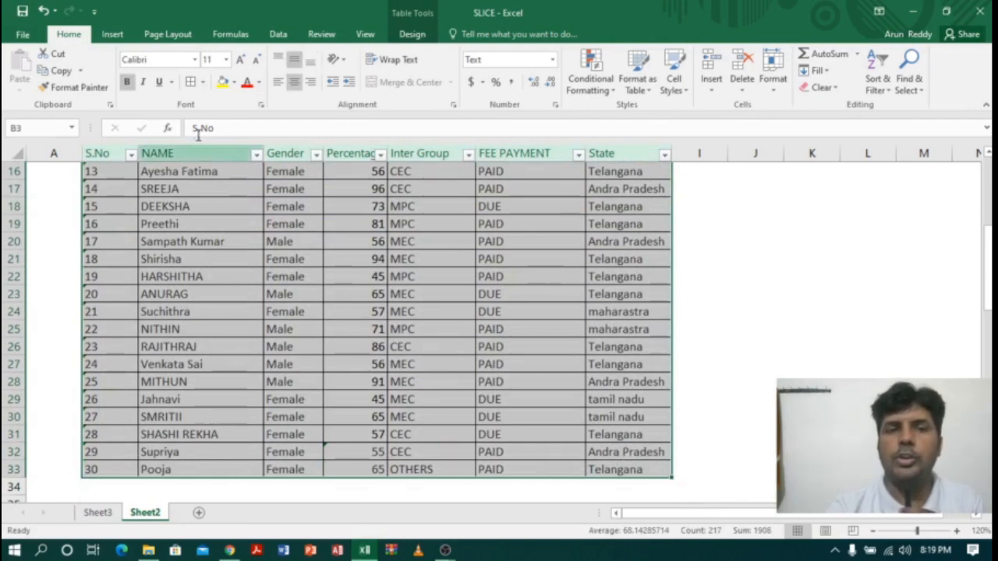
left_click(111, 36)
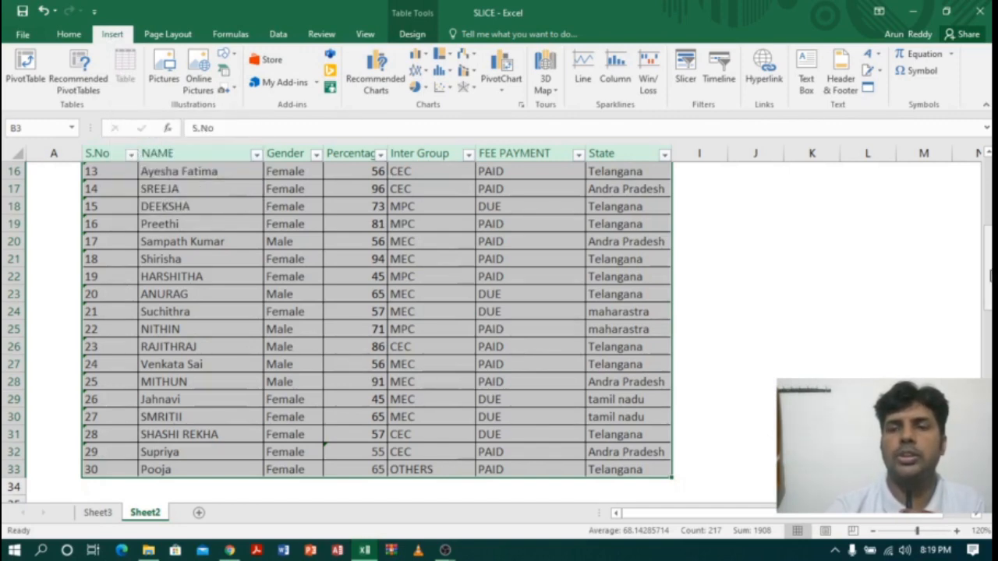
left_click_drag(990, 274, 990, 179)
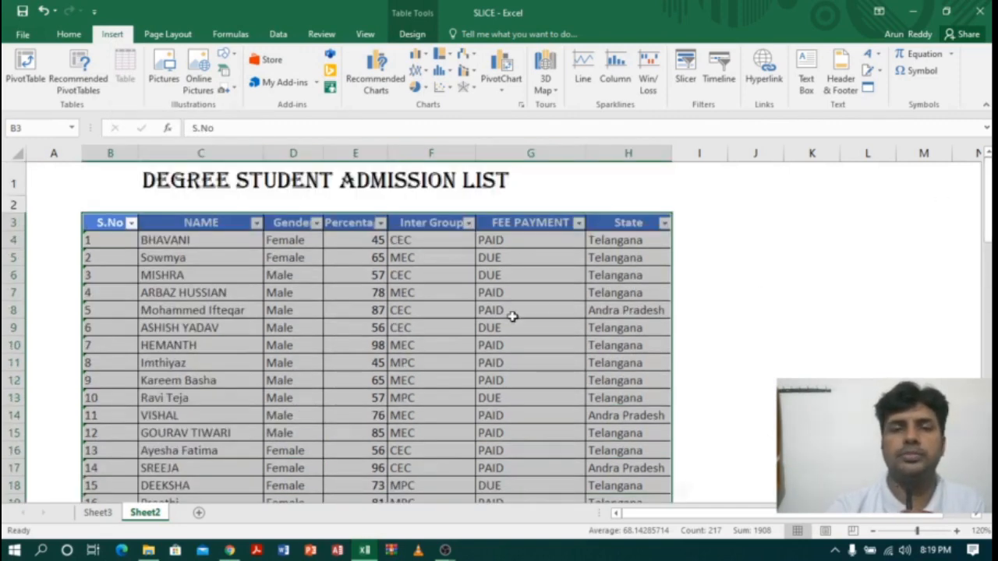
left_click(437, 312)
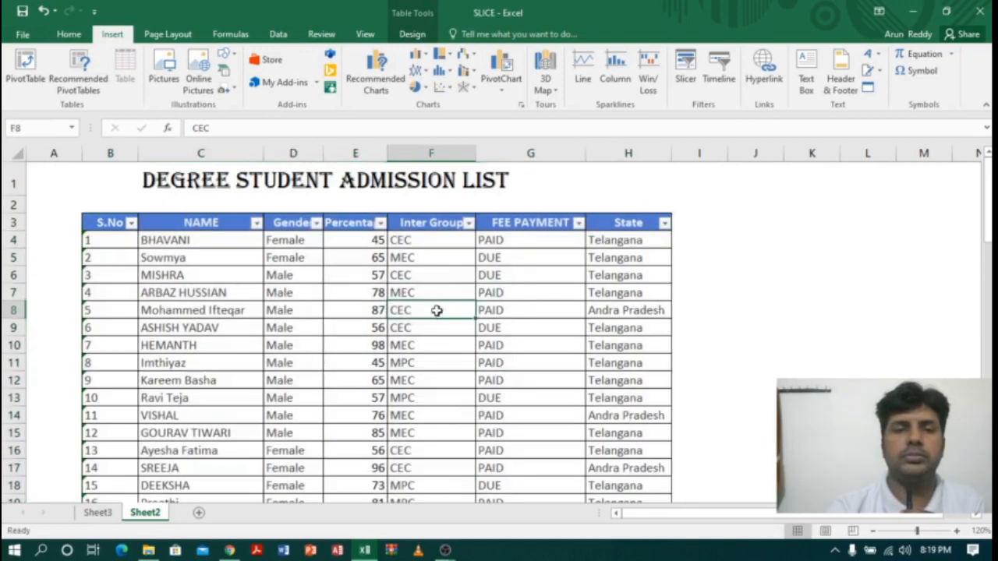
left_click(413, 34)
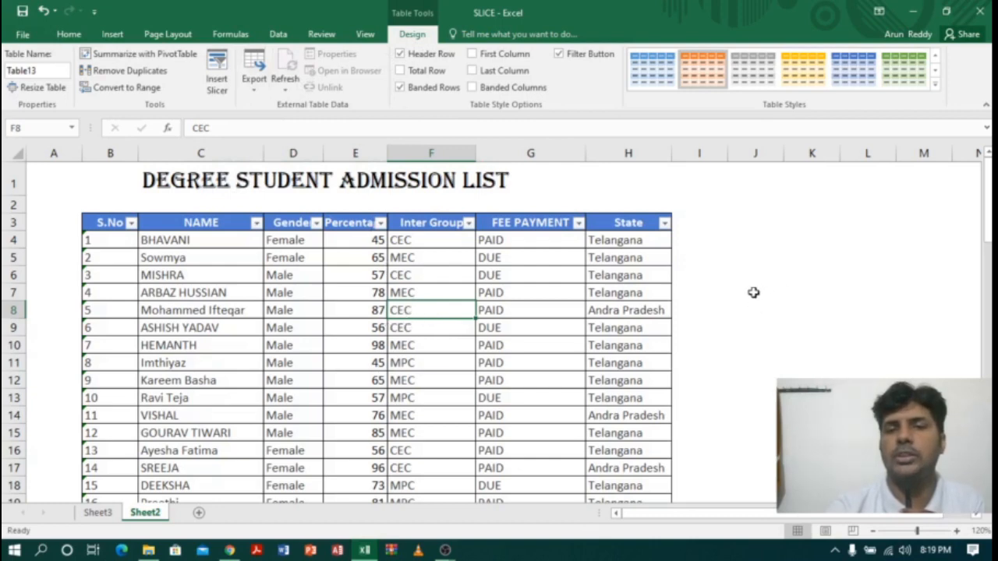
left_click(853, 291)
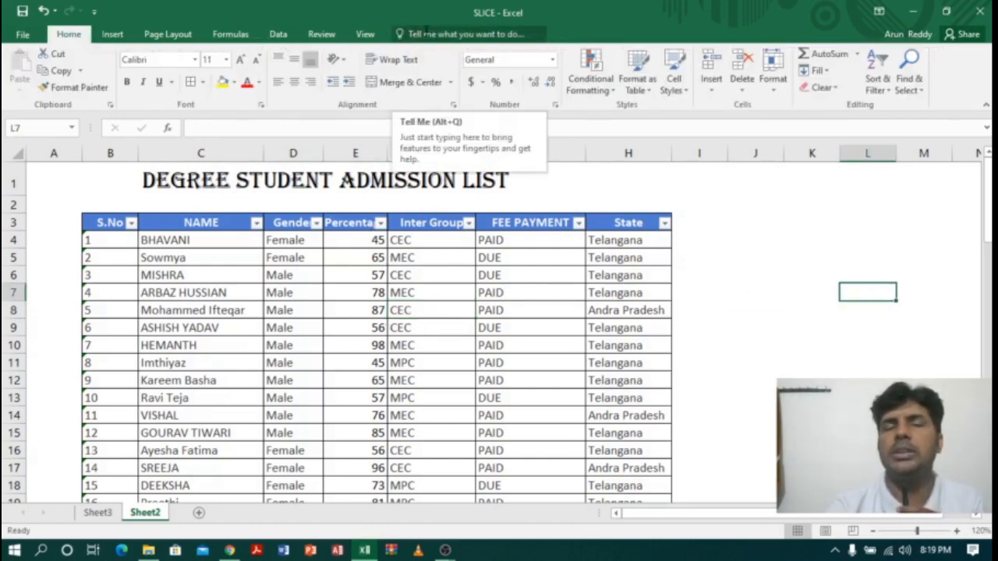
Step: Insert a slicer for the student table's Inter Group field and place it beside the table over columns J to L
left_click(440, 345)
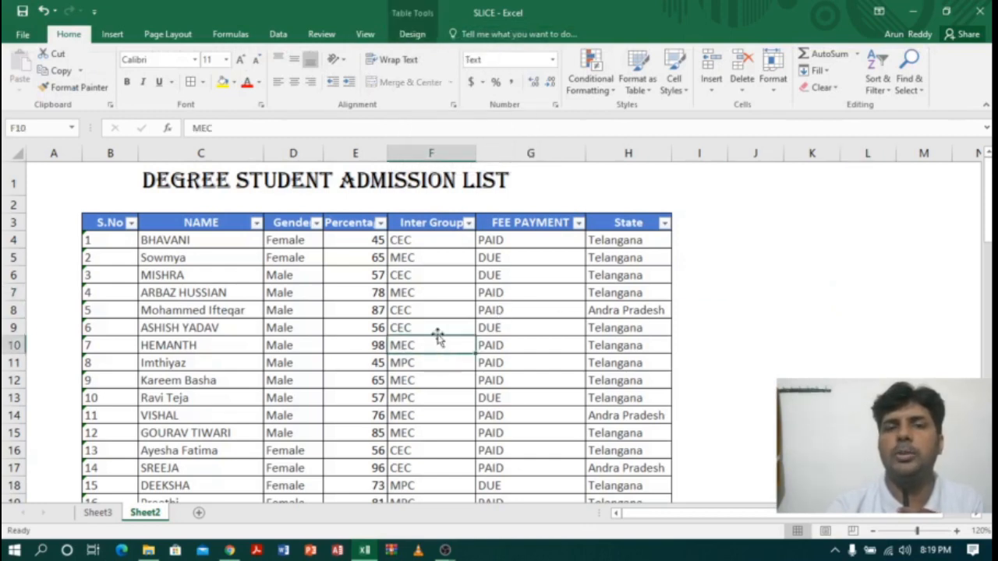
left_click(413, 35)
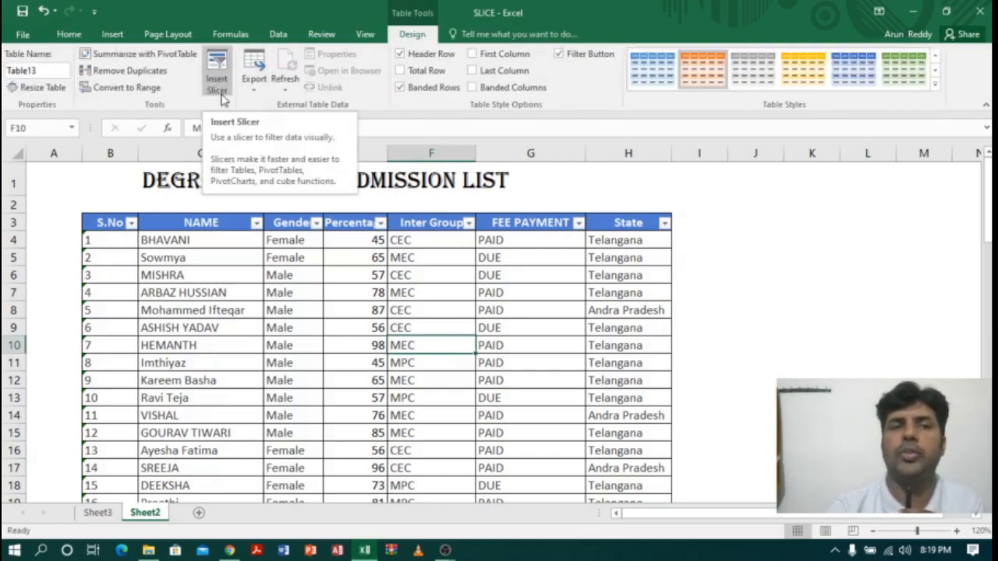
left_click(219, 67)
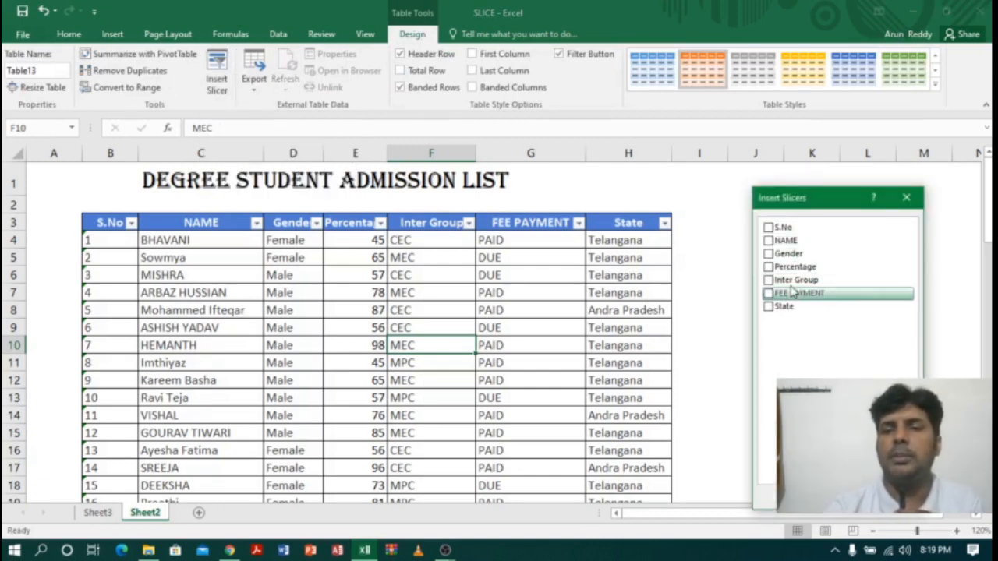
left_click(768, 280)
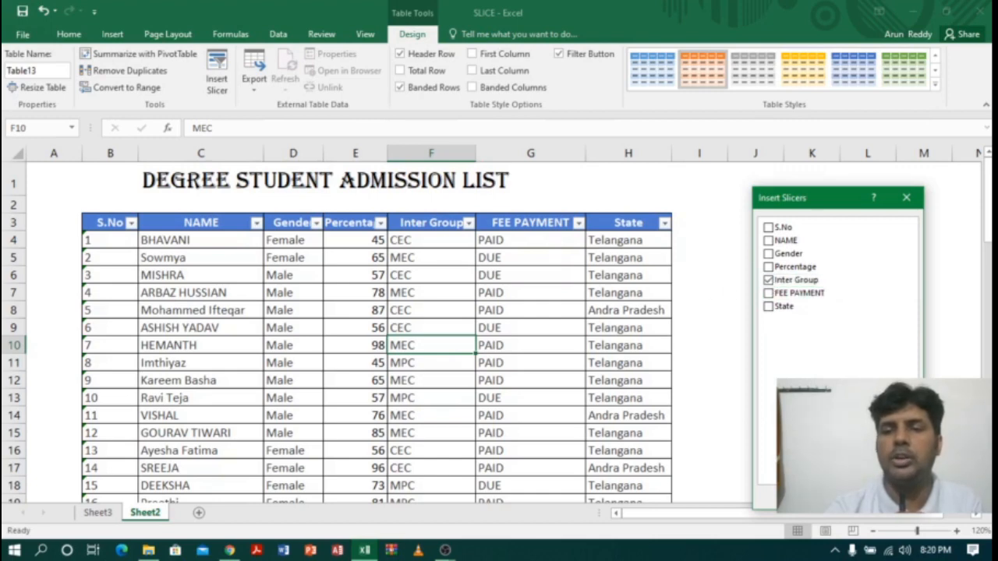
left_click(839, 497)
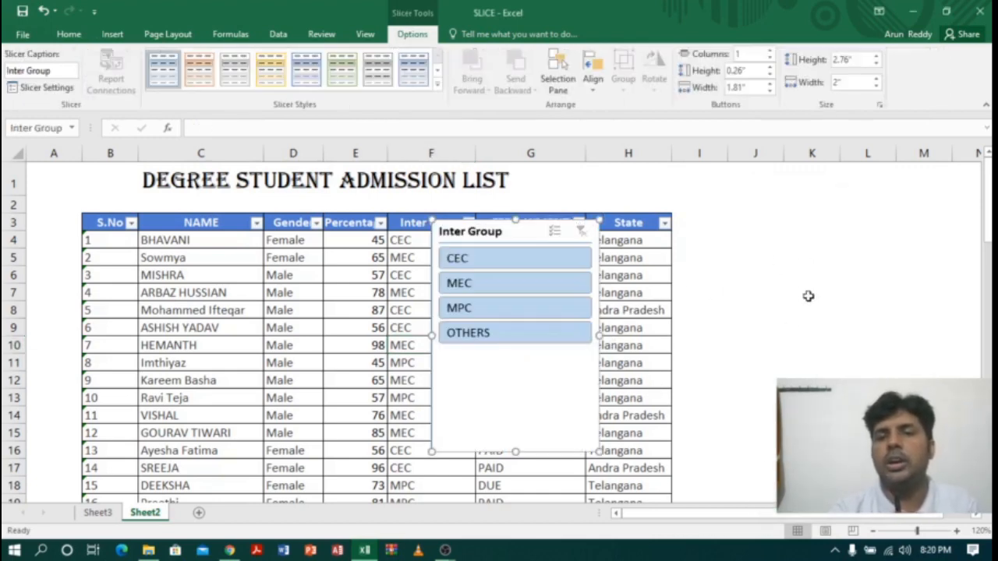
left_click_drag(477, 231, 780, 218)
Step: Show only MPC students with the Inter Group slicer, count them and enter 6 beside MPC in cell G40
left_click(786, 300)
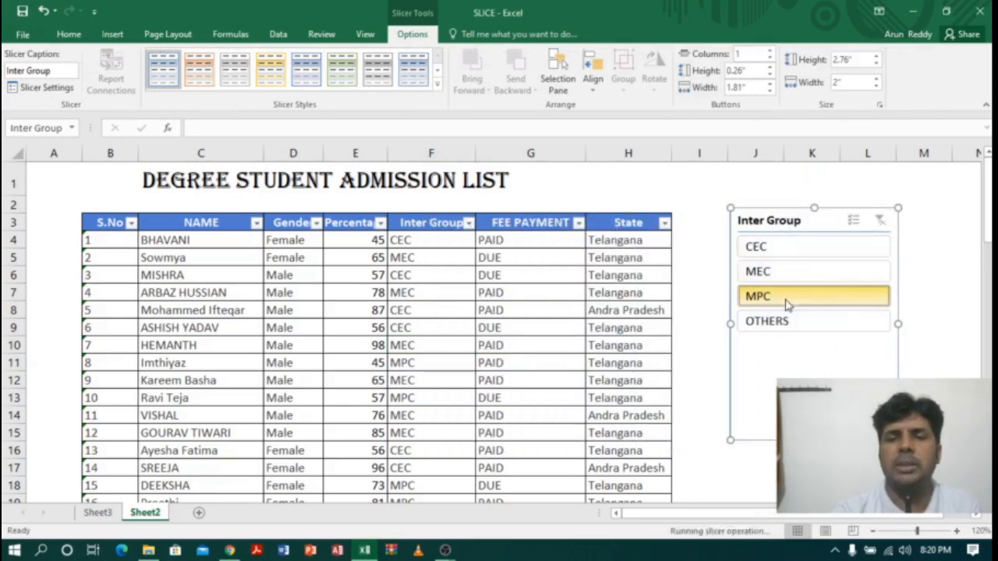
left_click_drag(419, 238, 429, 320)
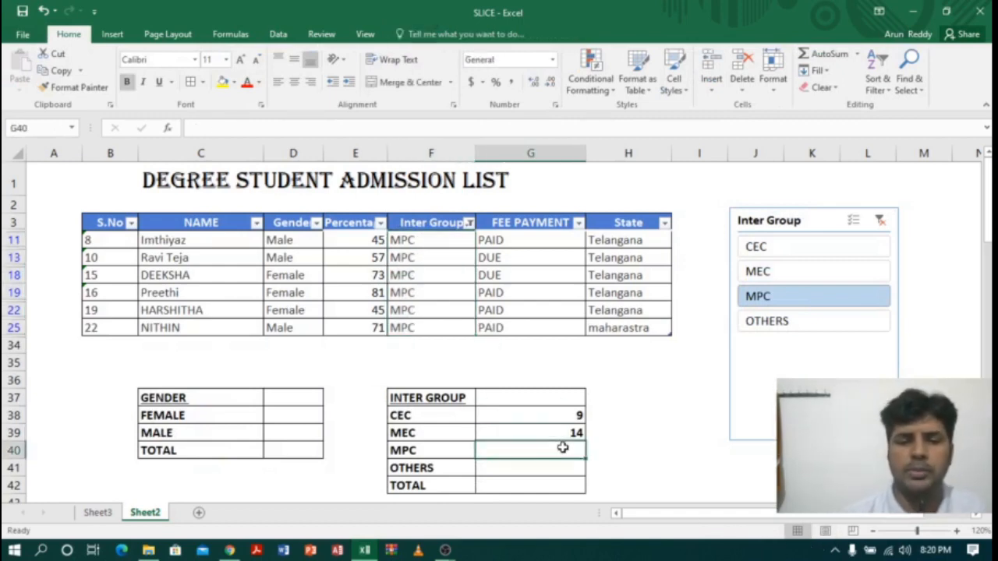
type("6")
Step: Show only OTHERS with the Inter Group slicer and enter the count 1 beside OTHERS in cell G41
left_click(842, 326)
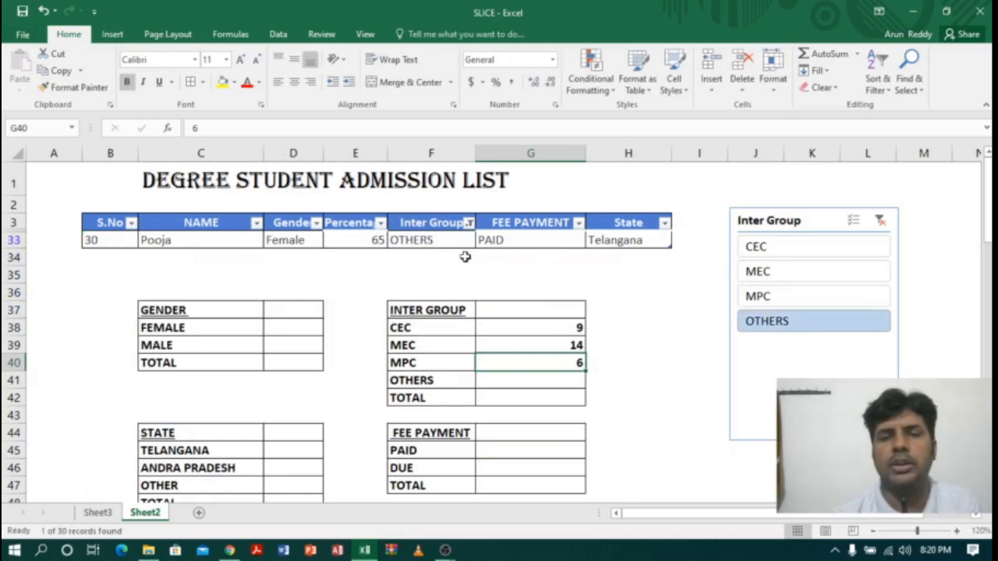
left_click(462, 241)
left_click(558, 380)
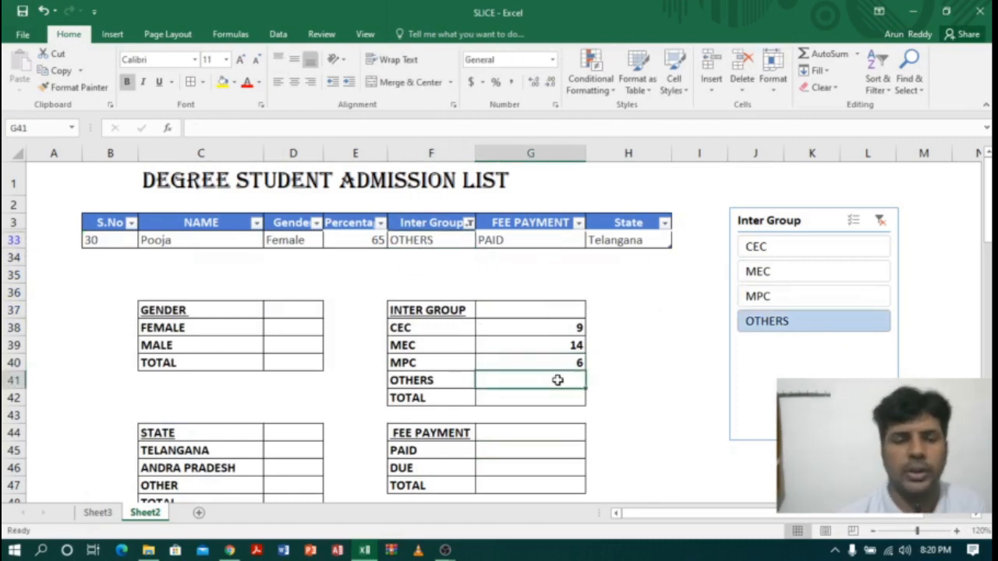
type("1")
Step: Total the INTER GROUP counts in G38:G41 with AutoSum in cell G42 and check the summed range
left_click(538, 345)
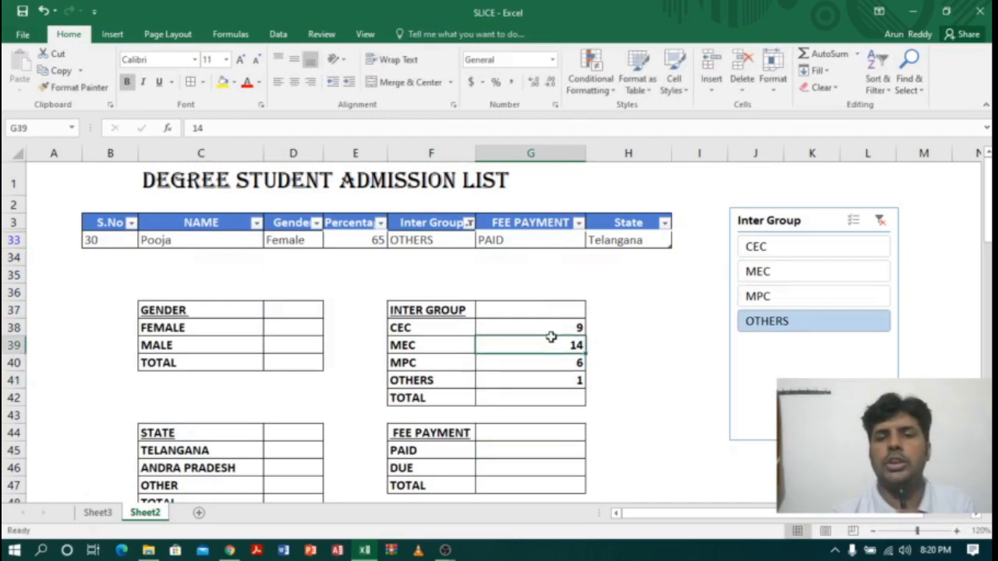
left_click_drag(555, 322, 565, 378)
left_click(831, 59)
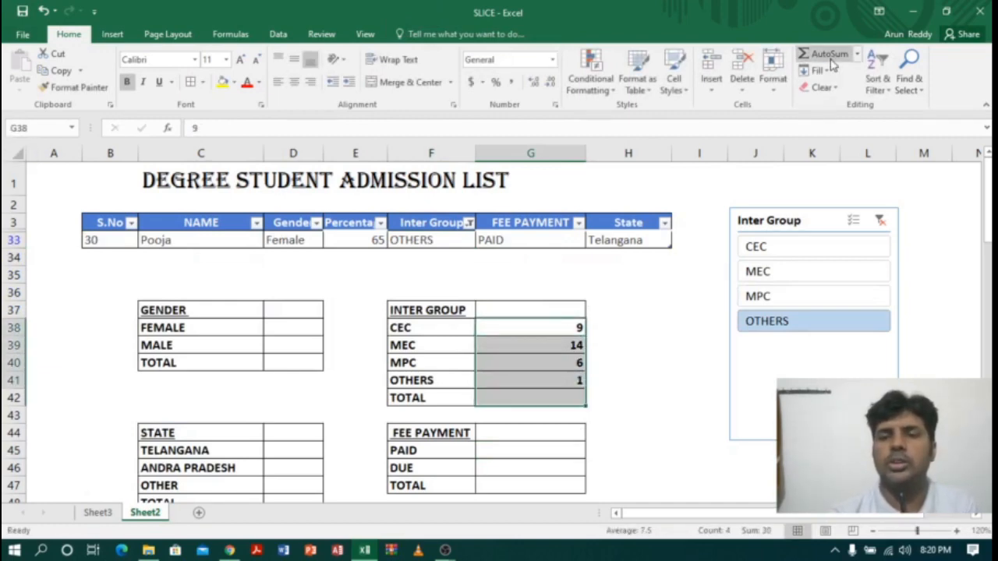
left_click(562, 400)
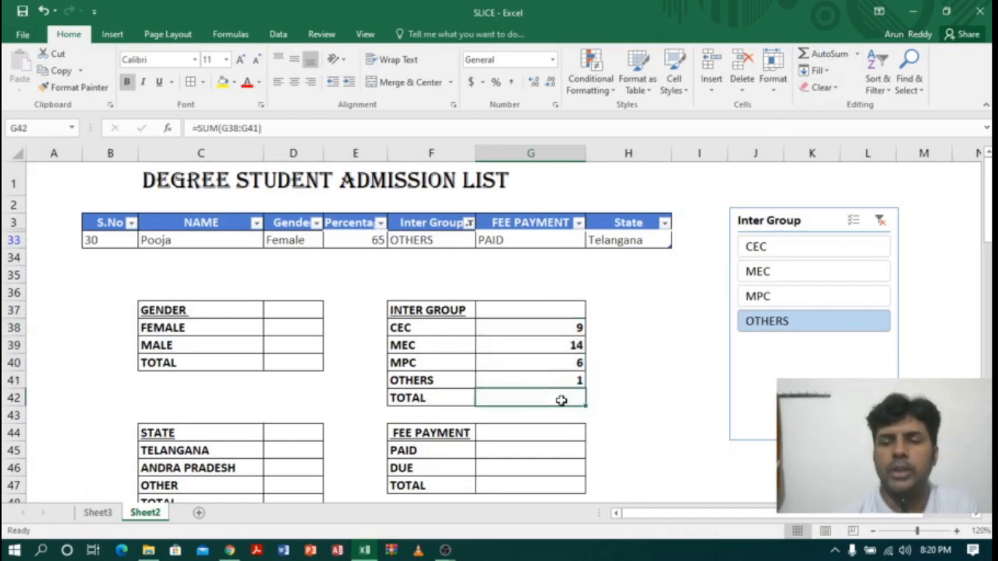
left_click_drag(555, 328, 559, 383)
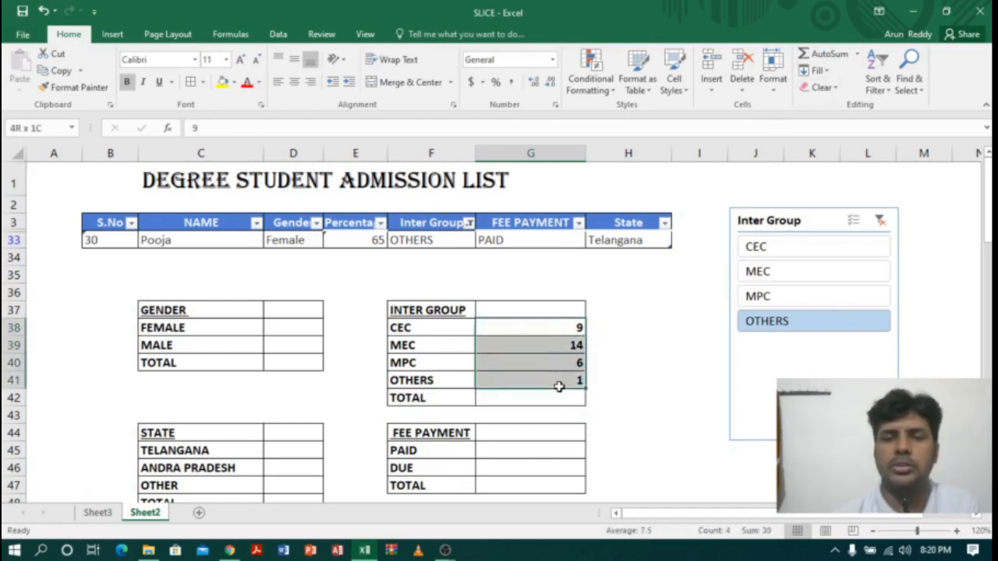
left_click(831, 56)
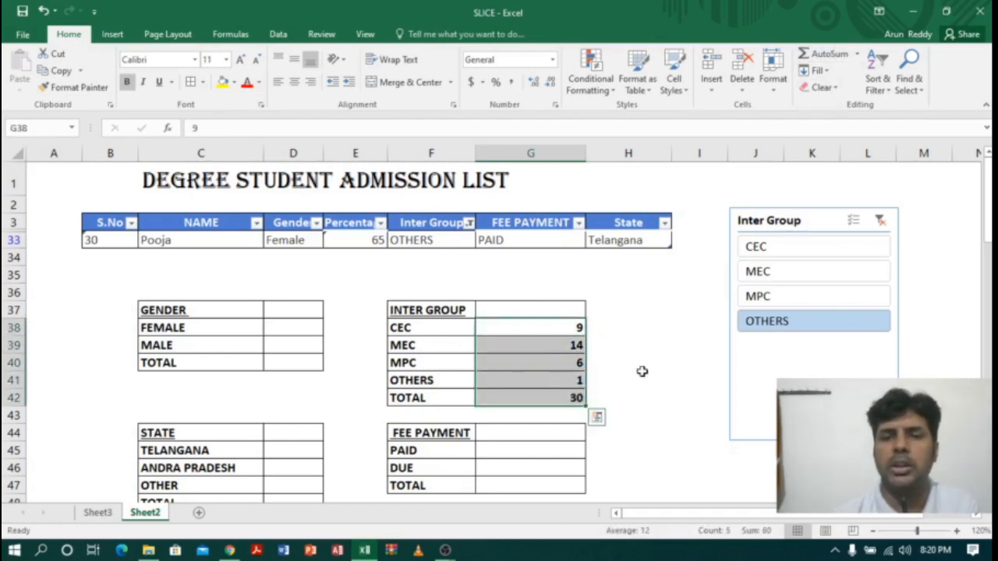
left_click(555, 402)
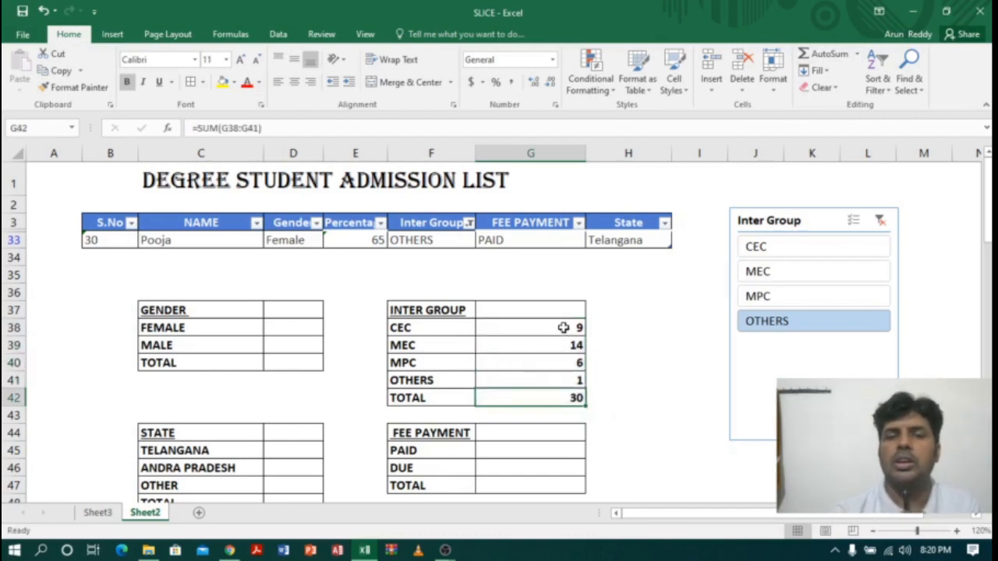
left_click_drag(563, 327, 563, 376)
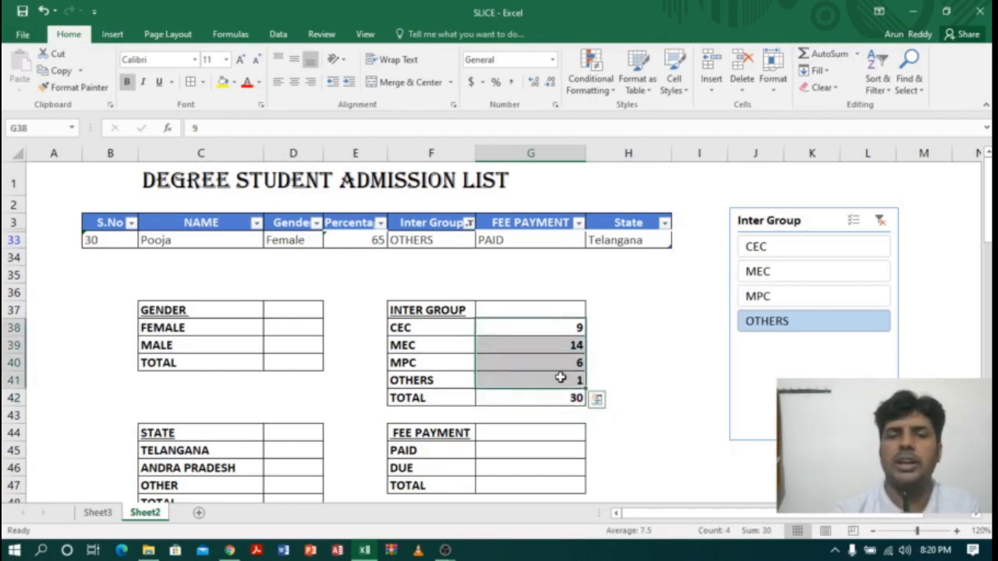
Step: Clear the Inter Group slicer's filter and delete that slicer from the sheet
left_click(879, 222)
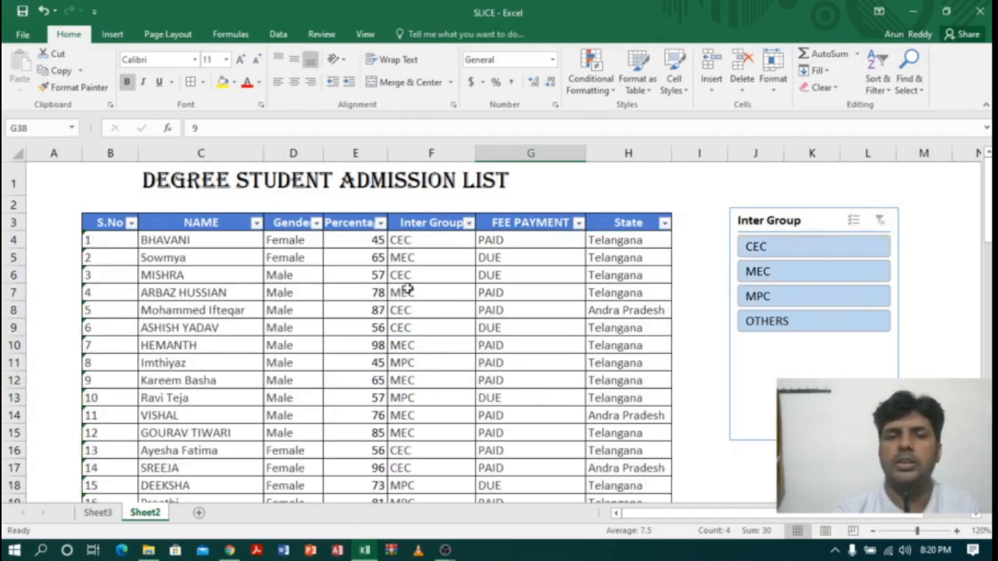
left_click(777, 221)
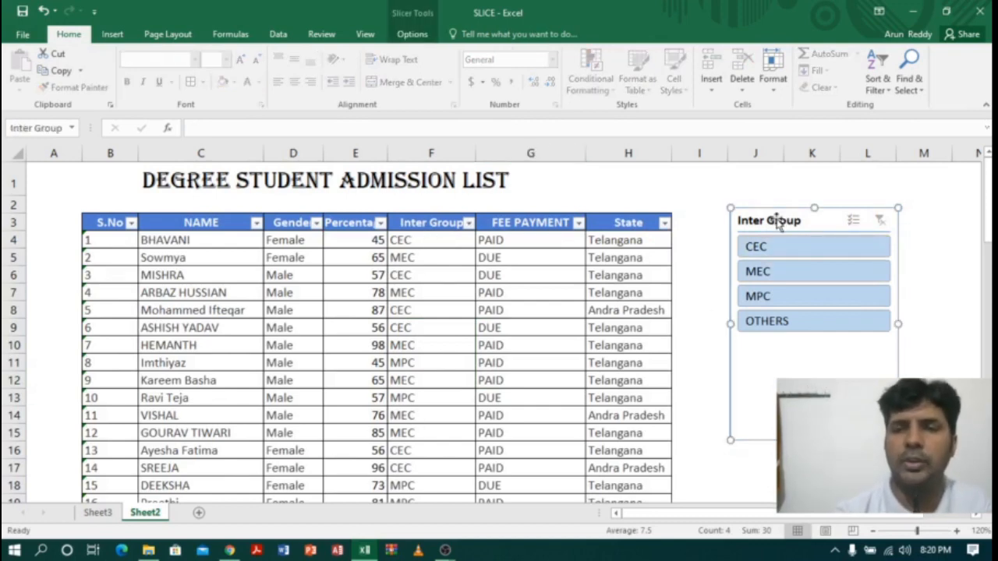
key("Delete")
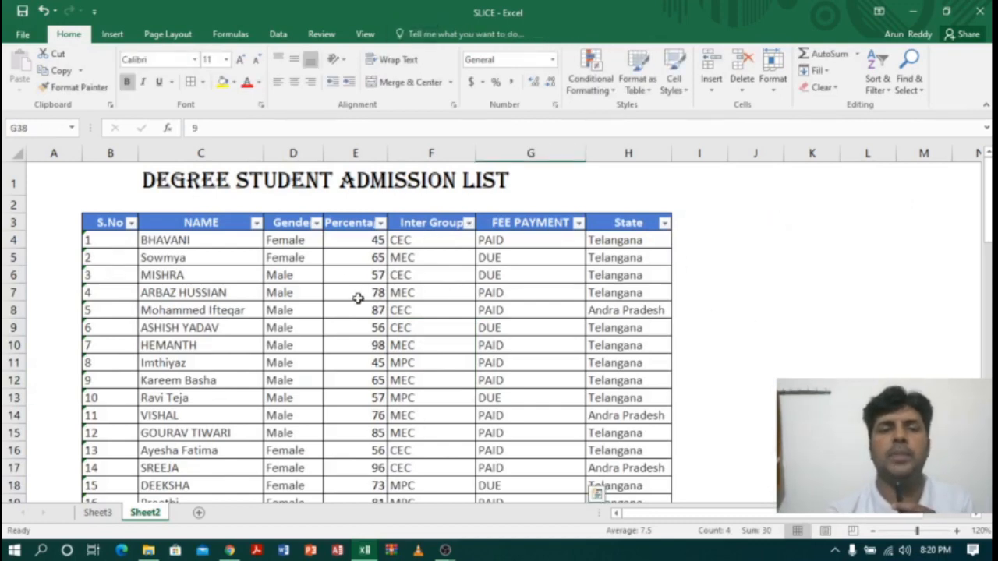
Step: Insert a slicer for the student table's Gender field and place it beside the table over columns J to L
left_click(325, 310)
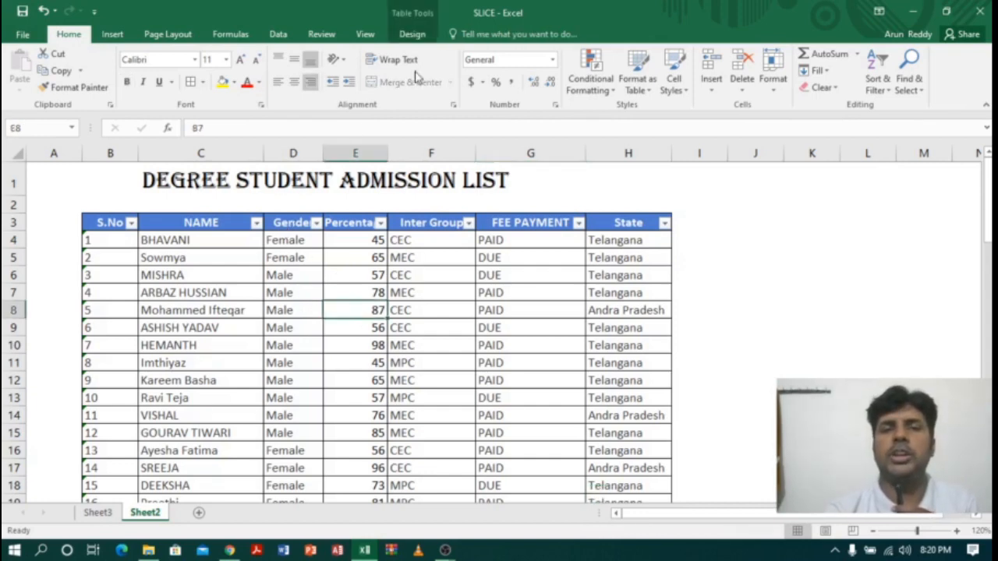
left_click(412, 33)
left_click(226, 78)
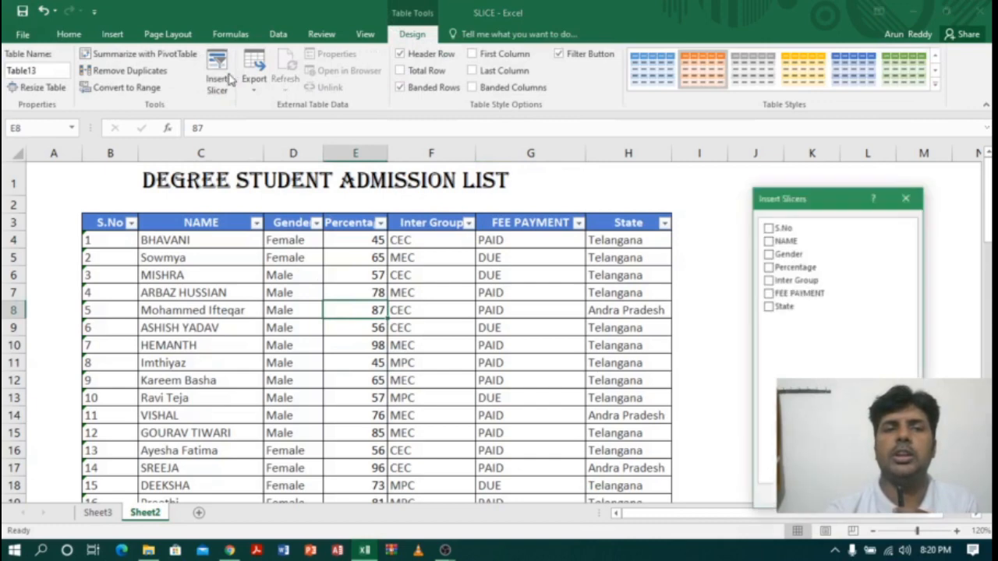
left_click(769, 254)
key("Return")
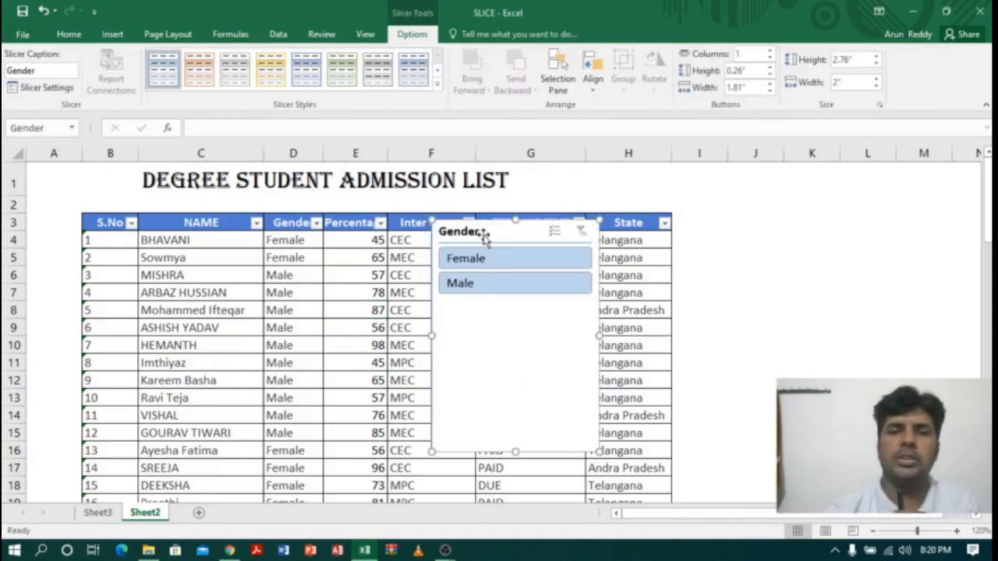
left_click_drag(483, 237, 769, 223)
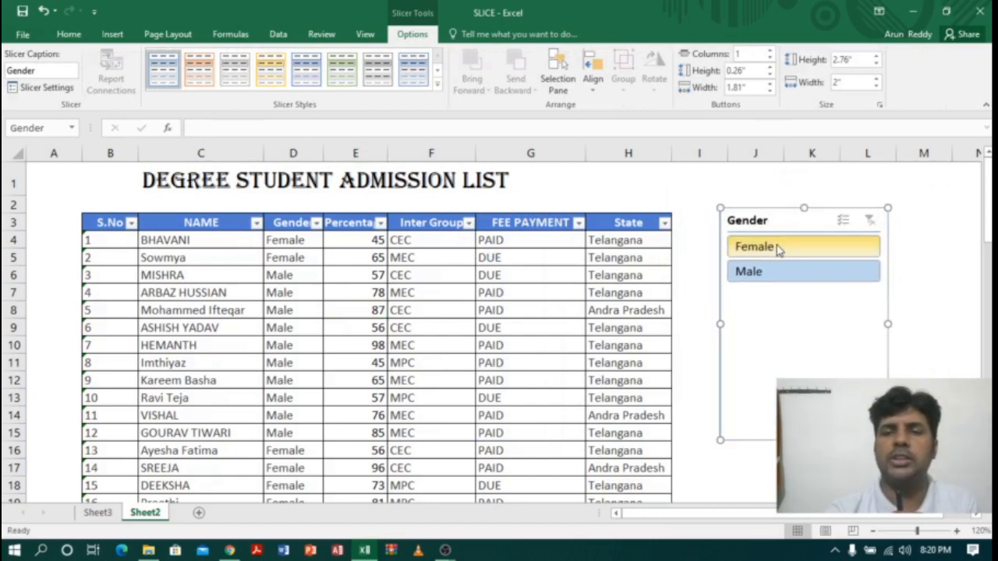
Step: Show only Female with the Gender slicer, count the filtered Gender cells and enter 14 beside FEMALE in cell D38
left_click(776, 246)
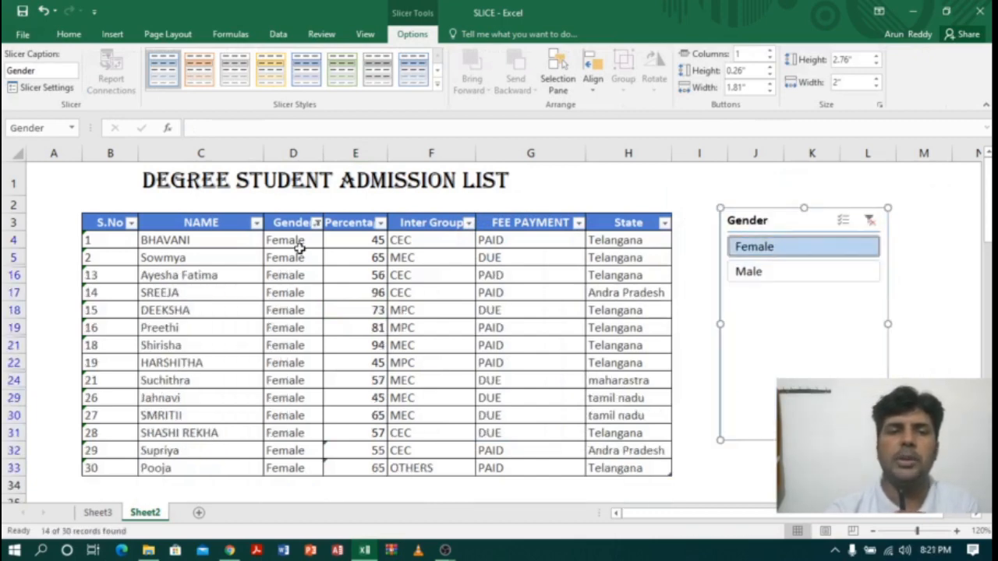
left_click_drag(299, 248, 301, 467)
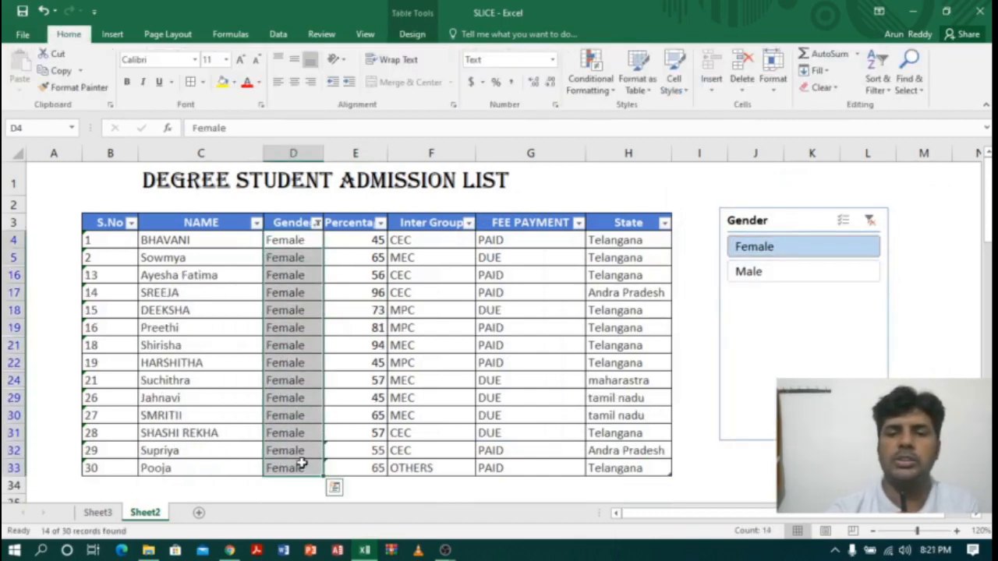
left_click_drag(988, 207, 988, 277)
left_click(286, 452)
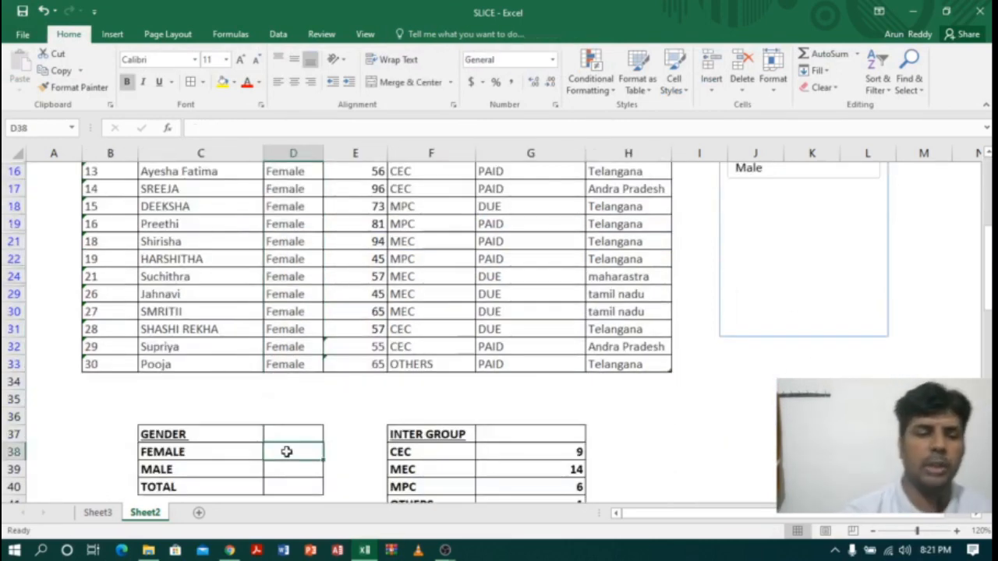
type("14")
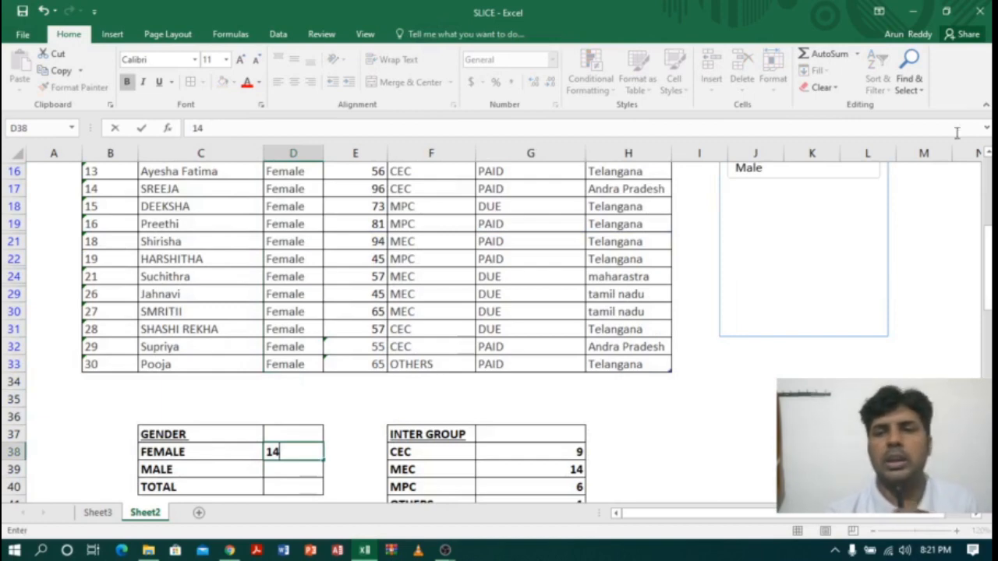
Step: Show only Male with the Gender slicer, count the filtered Gender cells and enter 16 beside MALE in cell D39
scroll(987, 164, "up", 3)
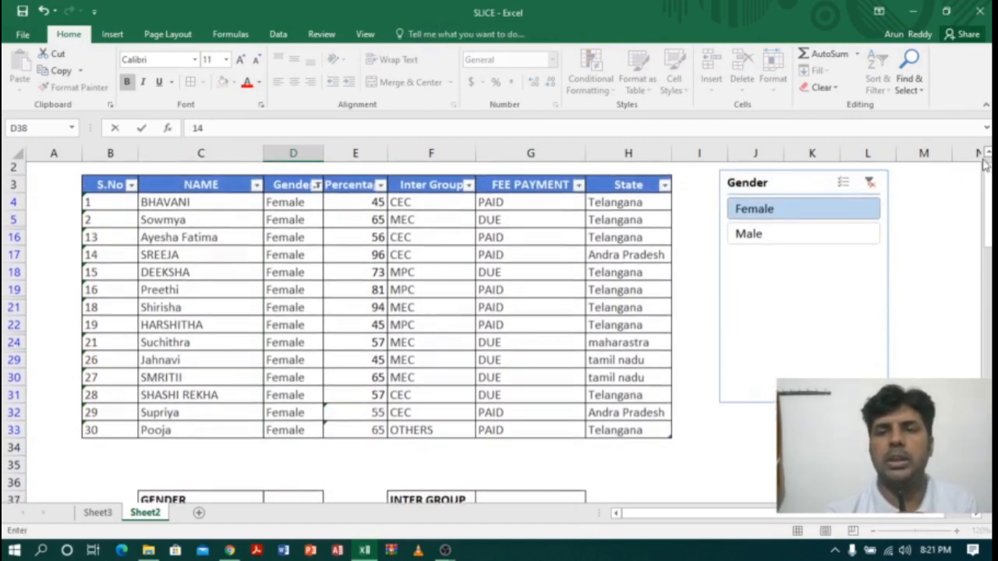
left_click(790, 240)
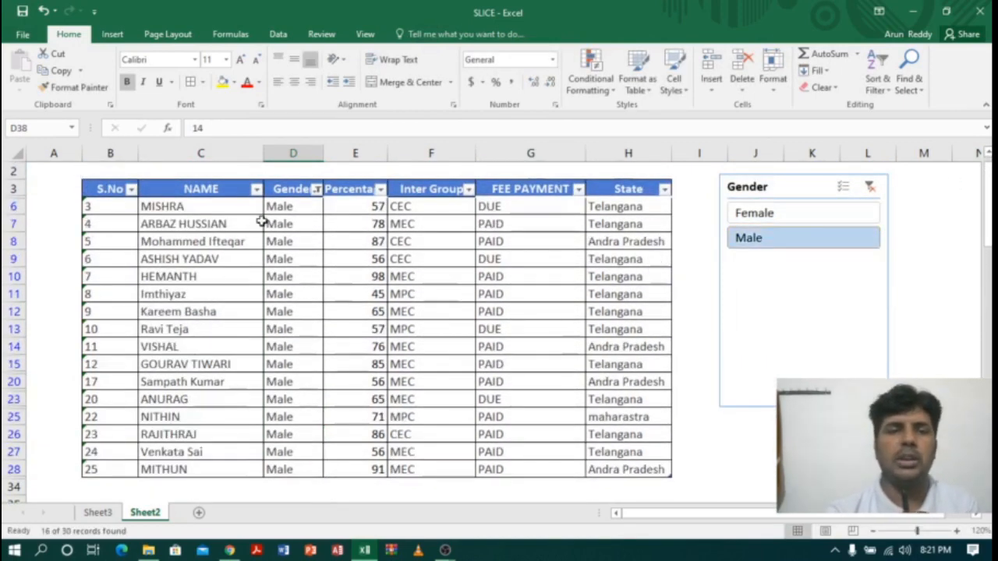
left_click_drag(284, 207, 299, 468)
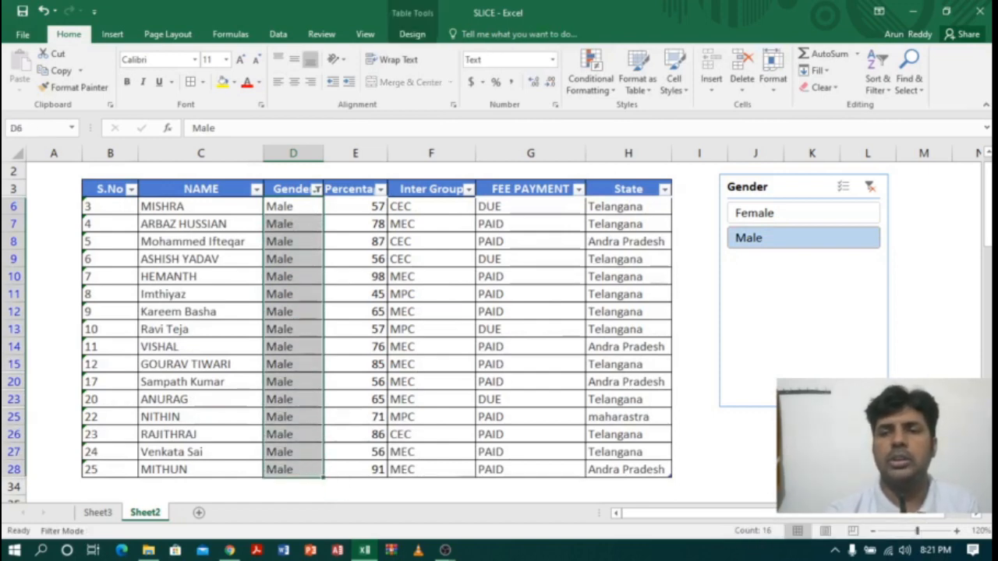
left_click_drag(988, 224, 988, 242)
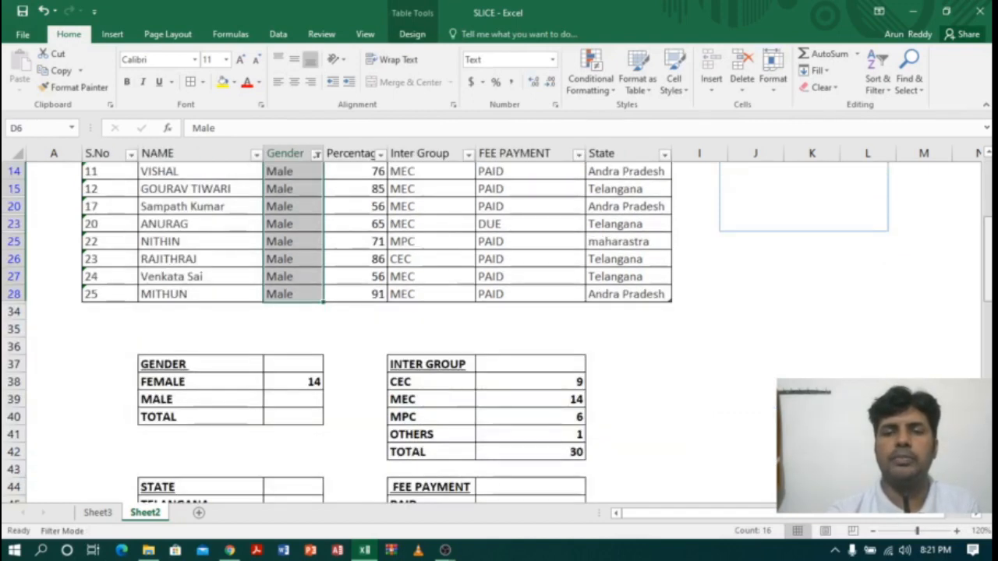
left_click(308, 400)
type("16")
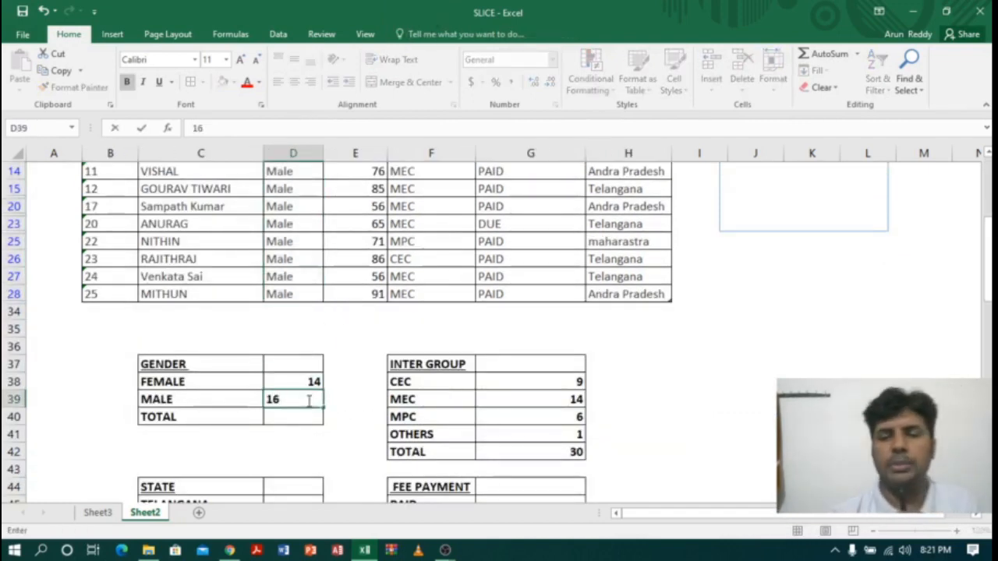
key("Return")
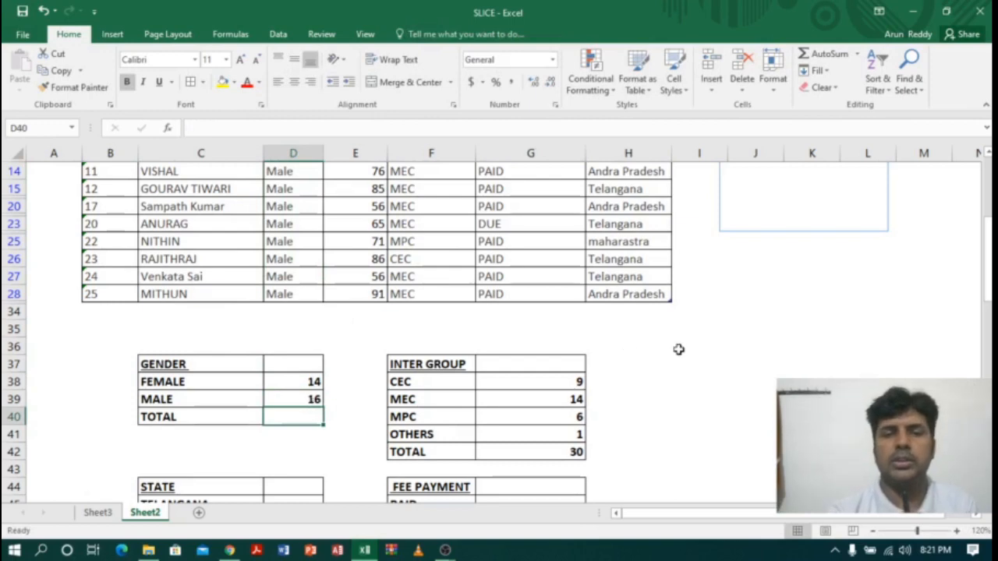
left_click(678, 350)
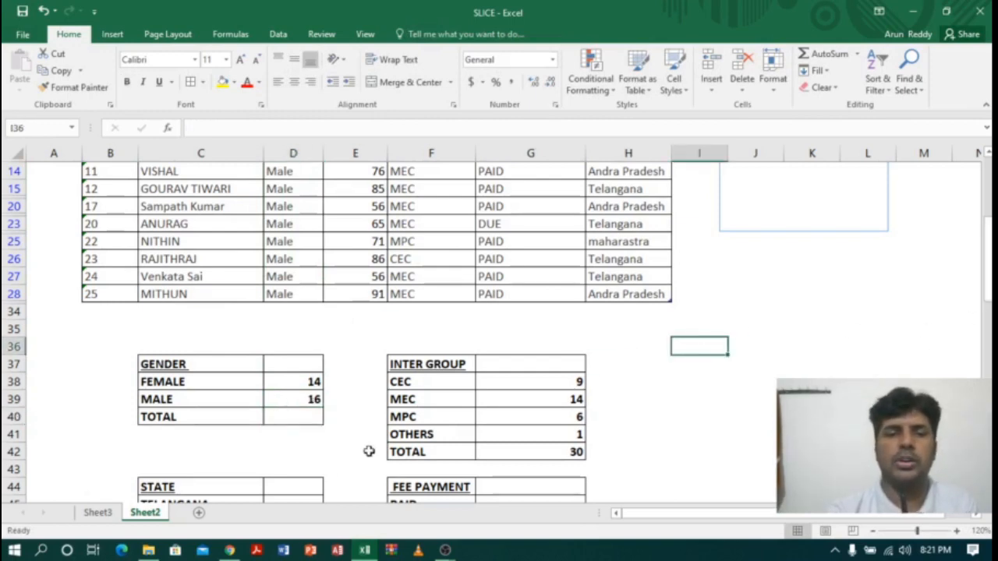
Step: Clear the Gender slicer's filter and delete that slicer from the sheet
left_click_drag(986, 280, 986, 204)
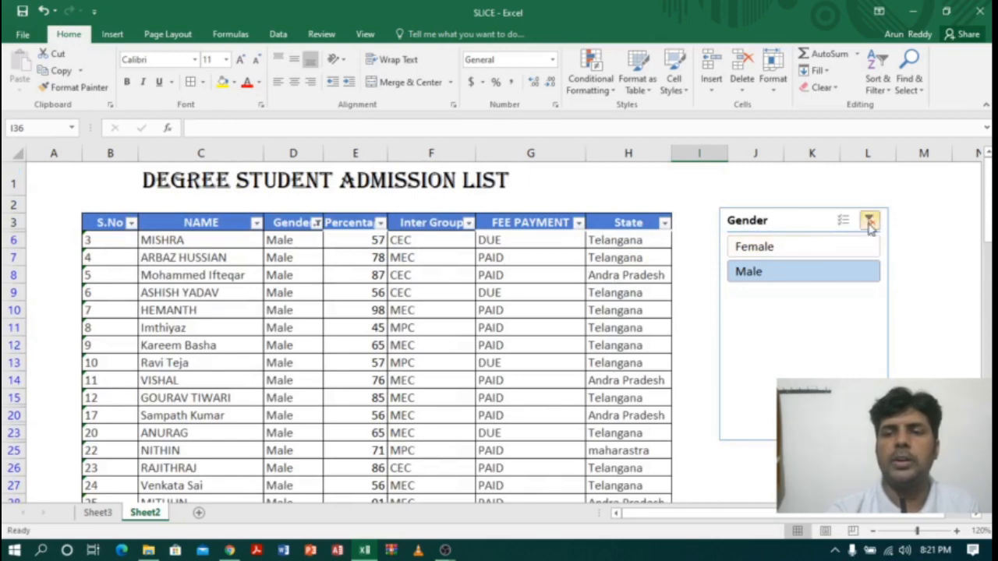
left_click(870, 221)
left_click(784, 229)
key("Delete")
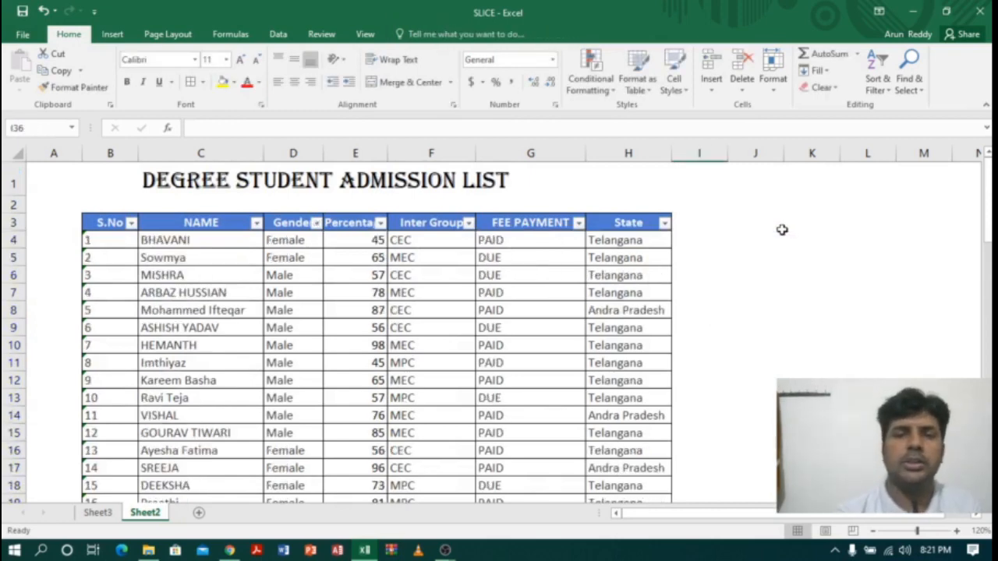
Step: Insert a slicer for the student table's FEE PAYMENT field and place it beside the table over columns K to M
left_click(353, 290)
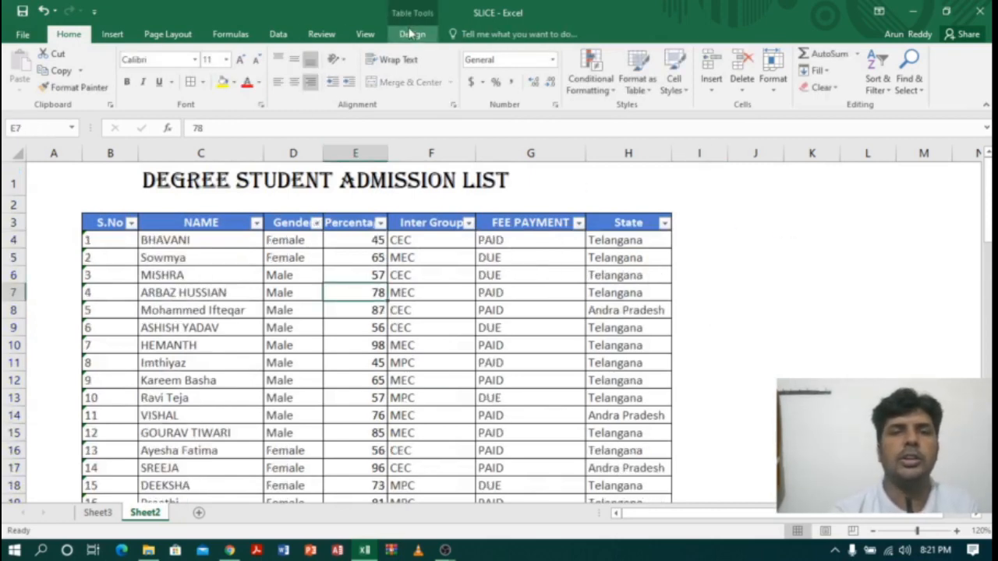
left_click(412, 34)
left_click(216, 70)
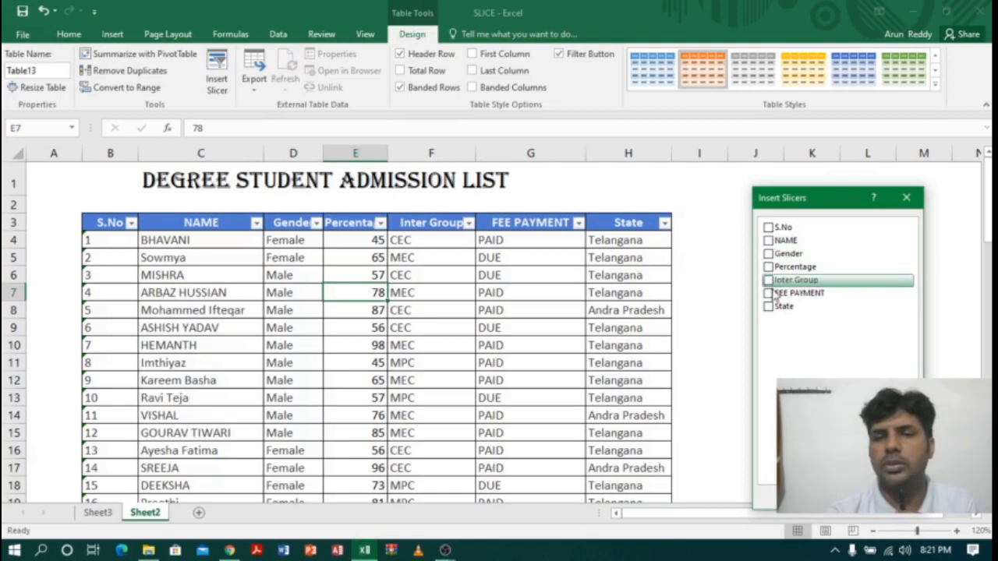
left_click(834, 498)
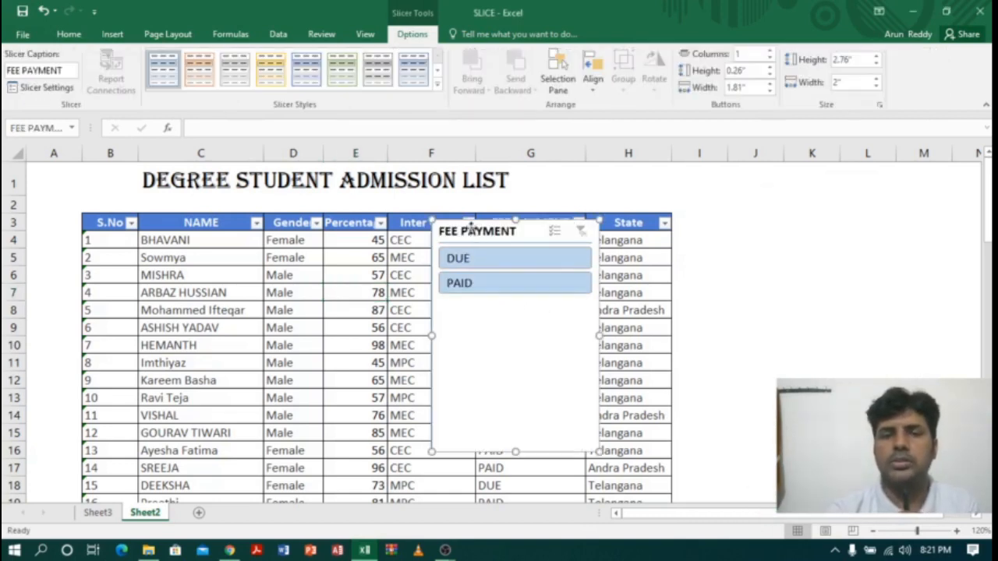
left_click_drag(471, 227, 823, 227)
Step: Filter the table by PAID and by DUE with the FEE PAYMENT slicer, selecting the filtered Gender cells each time to count the students
left_click(827, 293)
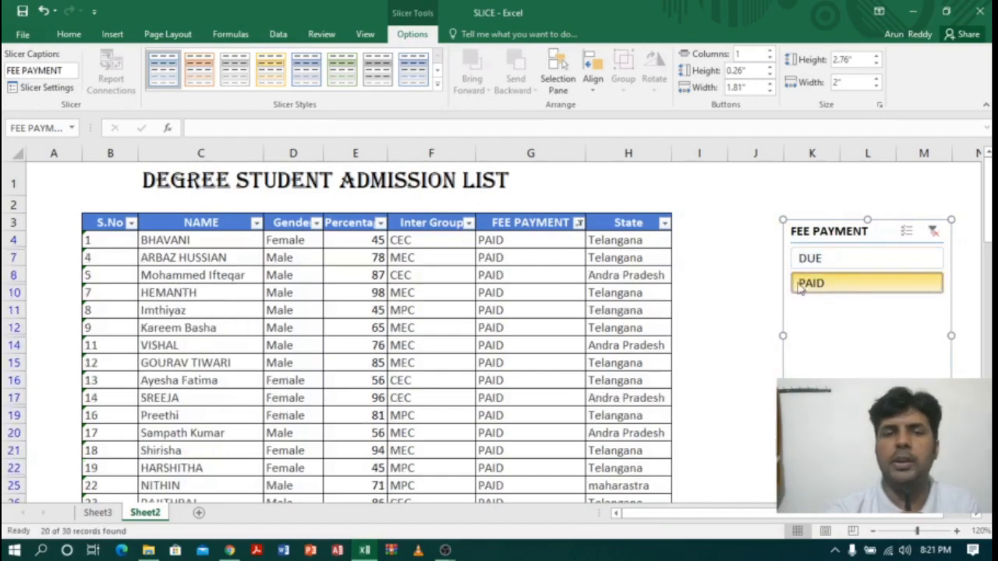
left_click_drag(285, 240, 272, 468)
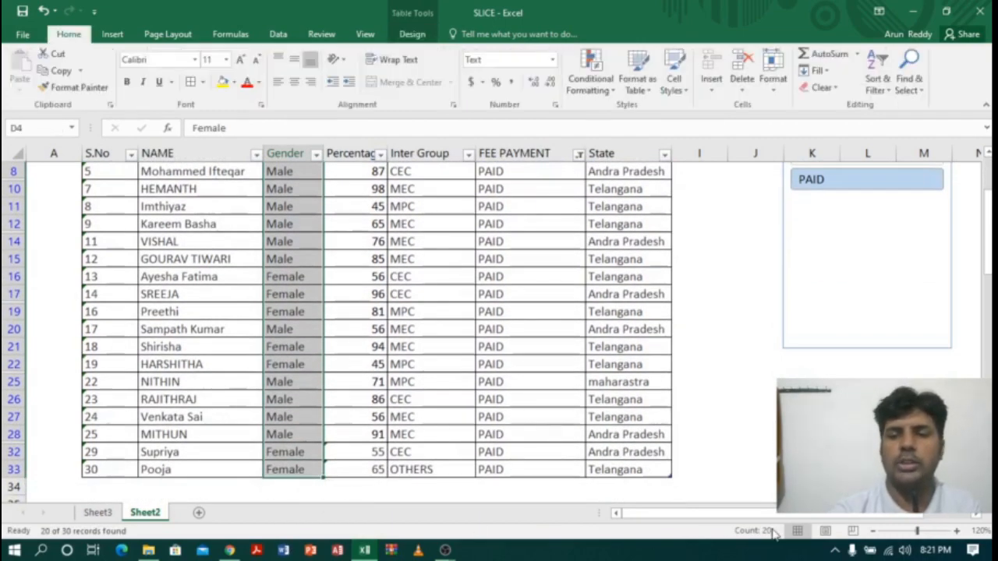
left_click_drag(988, 247, 988, 209)
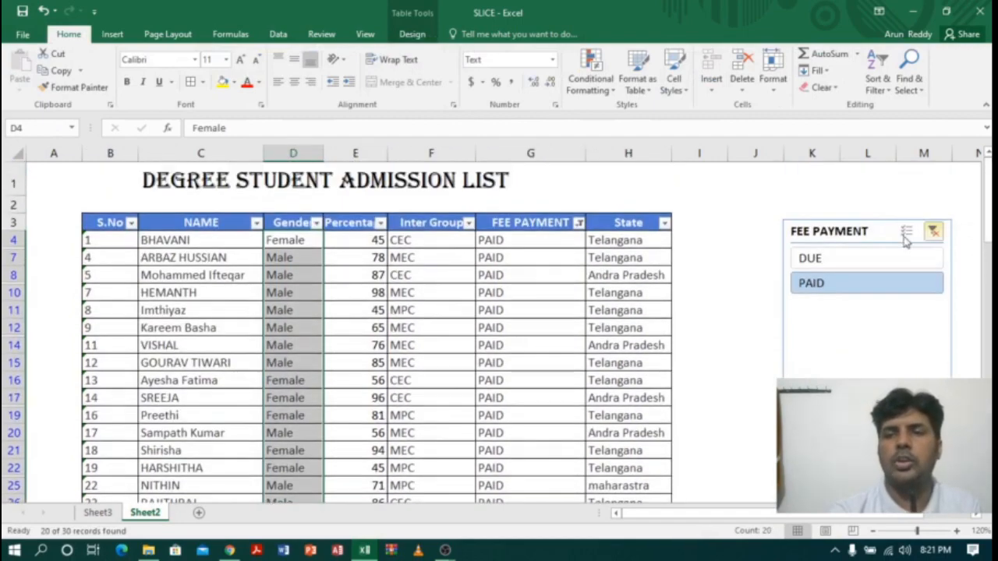
left_click(842, 260)
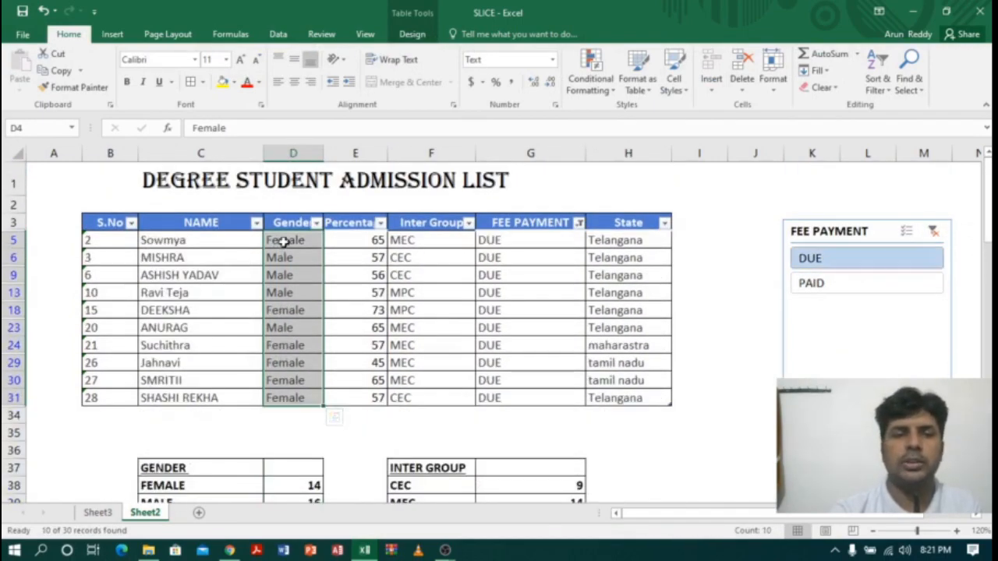
left_click_drag(285, 242, 293, 395)
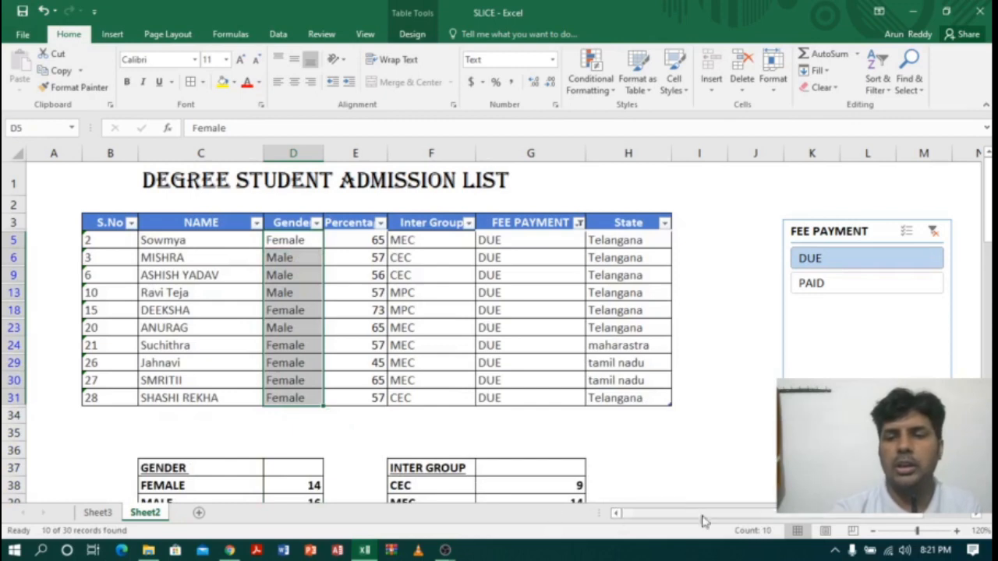
Step: Enter the FEE PAYMENT counts: 20 beside PAID in cell G45 and 10 beside DUE in cell G46
left_click_drag(988, 199, 988, 209)
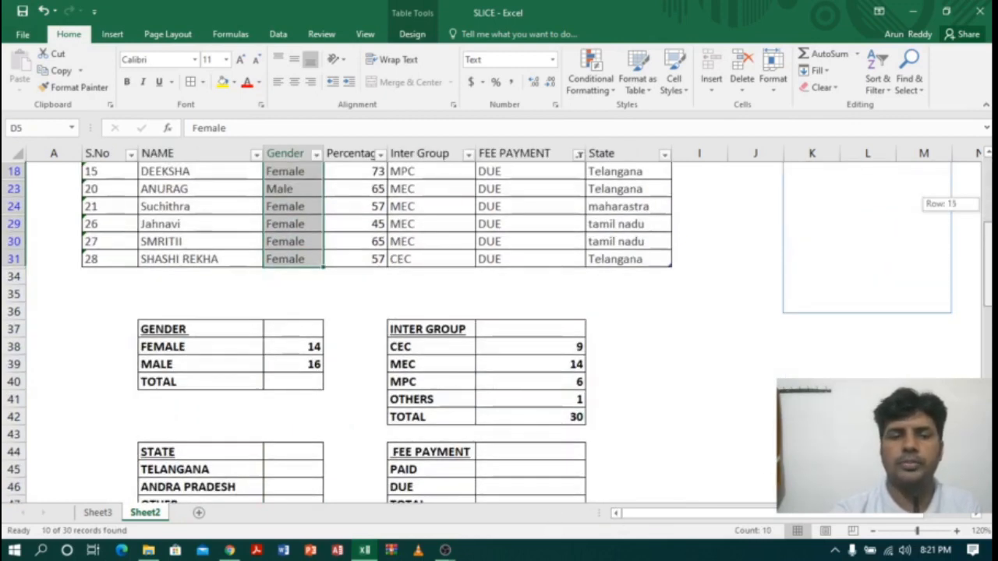
left_click(502, 468)
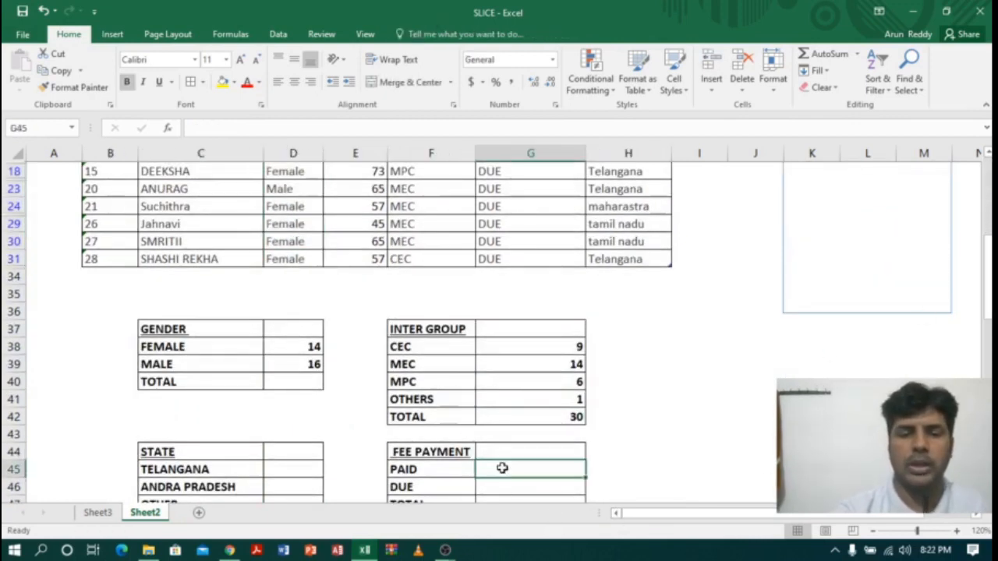
type("20")
key("Return")
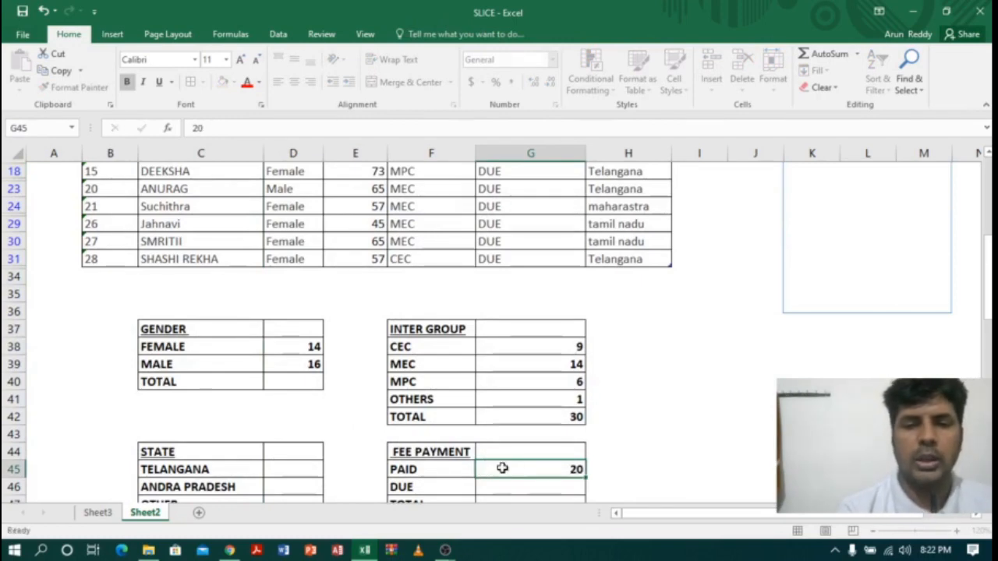
type("10")
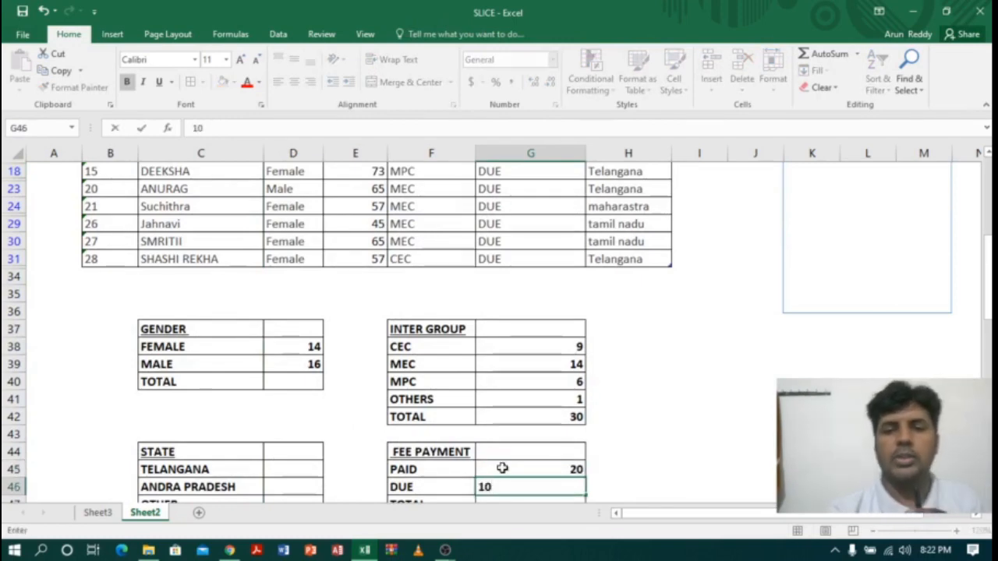
Step: Total the FEE PAYMENT counts in G45:G46 with AutoSum in cell G47
left_click_drag(502, 468, 520, 492)
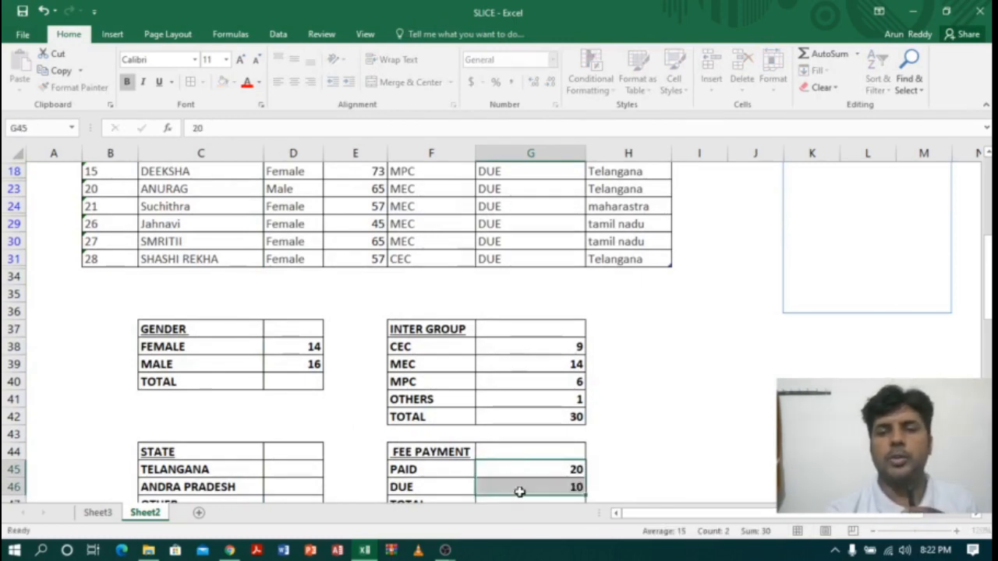
left_click(807, 53)
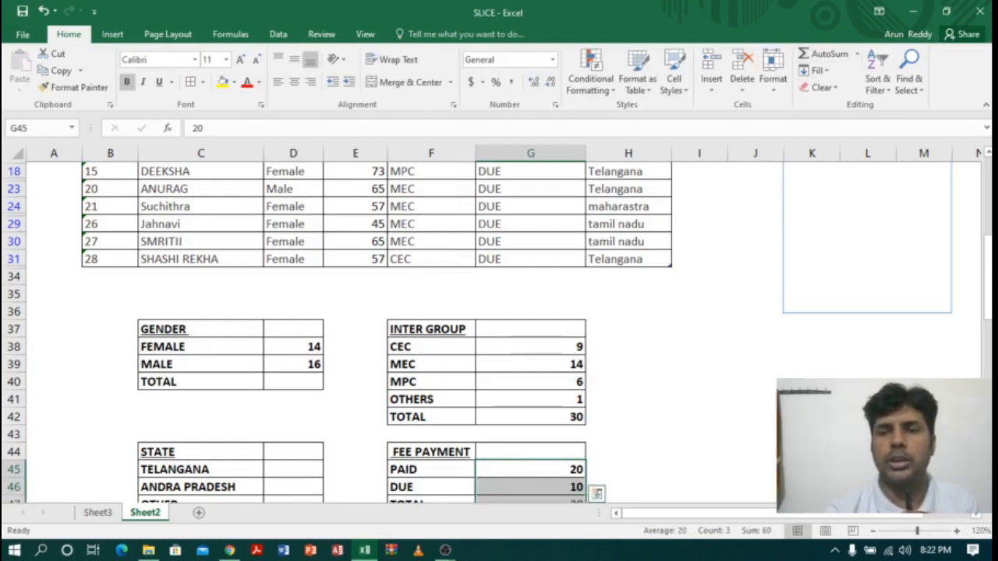
scroll(327, 350, "down", 1)
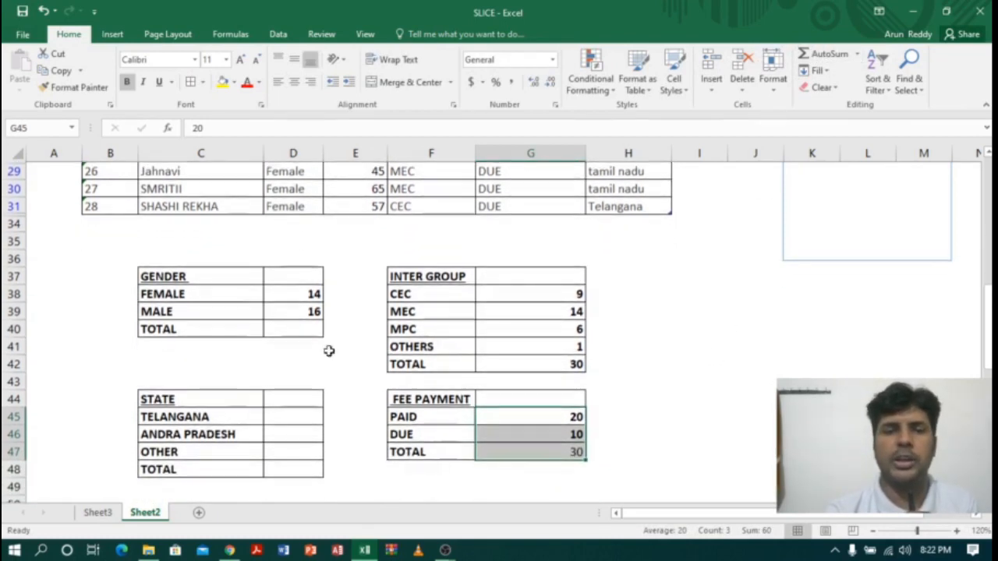
Step: Total the GENDER counts in D38:D39 with AutoSum in cell D40 and check the resulting formula
left_click_drag(307, 288, 305, 312)
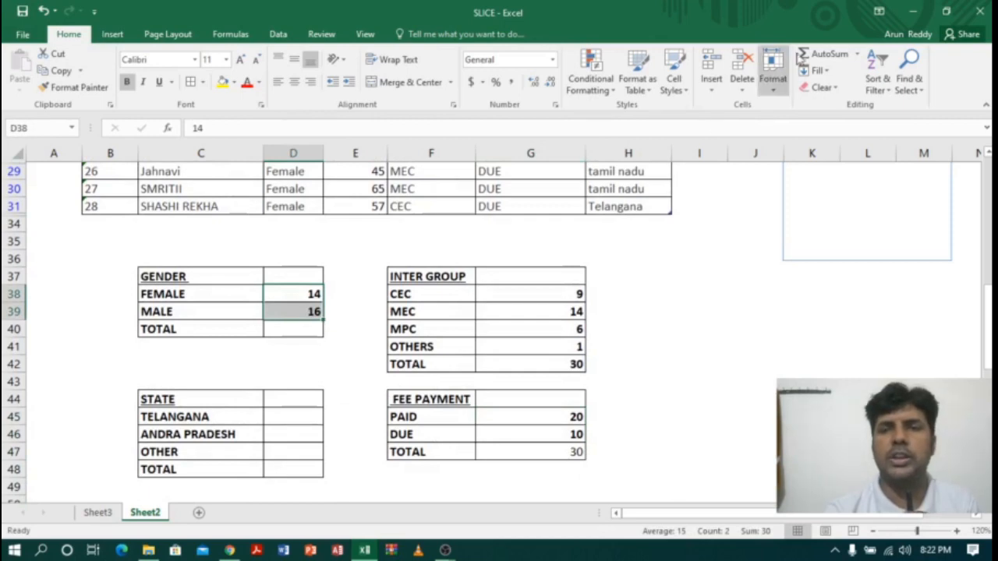
left_click(821, 54)
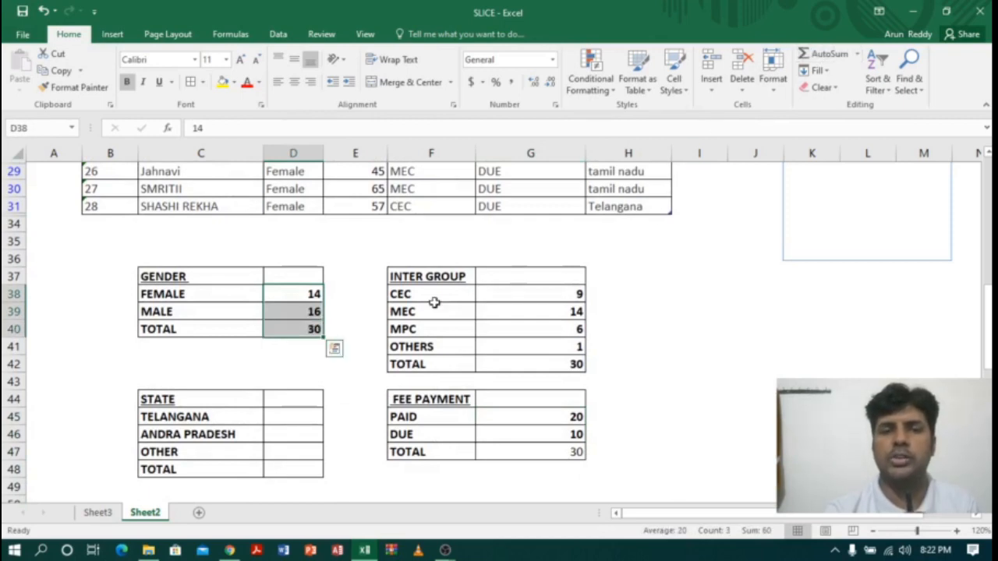
left_click(299, 330)
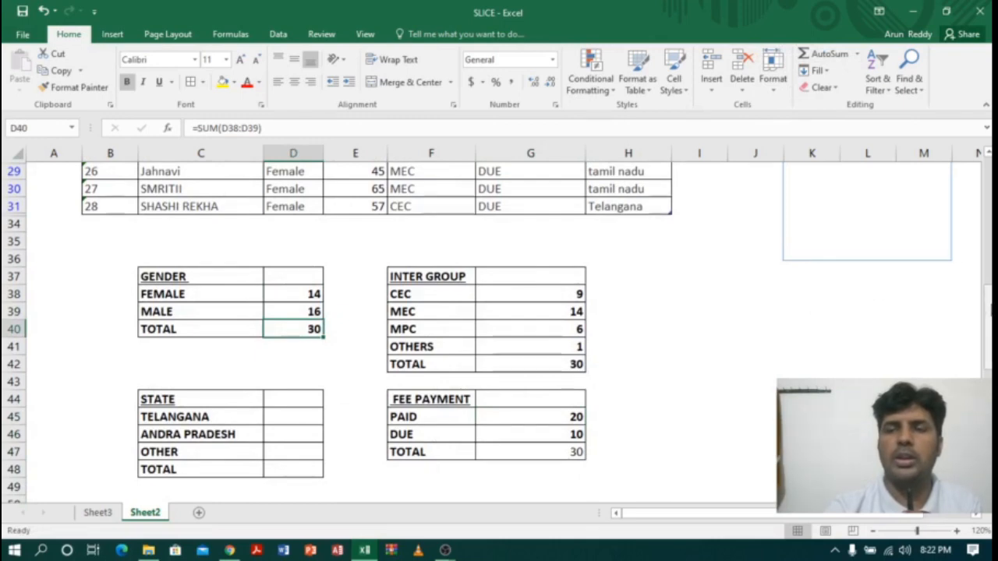
Step: Clear the FEE PAYMENT slicer's filter and delete that slicer from the sheet
left_click_drag(988, 327, 987, 304)
left_click_drag(989, 193, 988, 188)
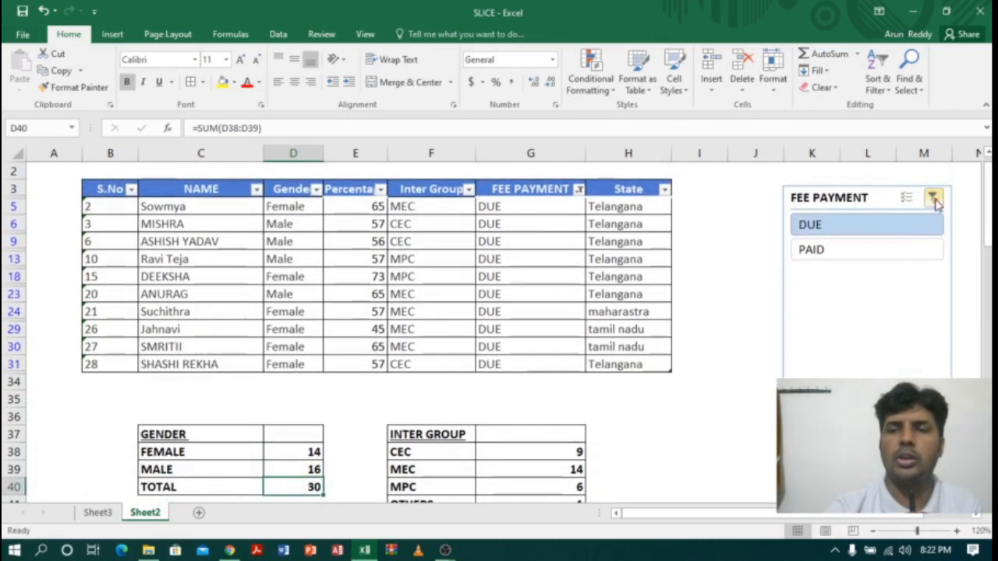
left_click(934, 199)
left_click(842, 203)
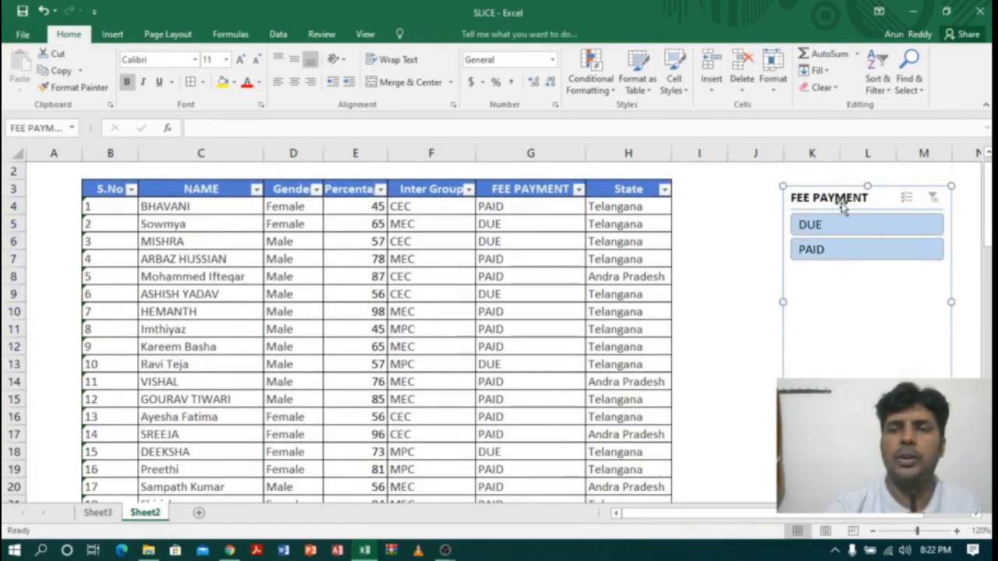
key("Delete")
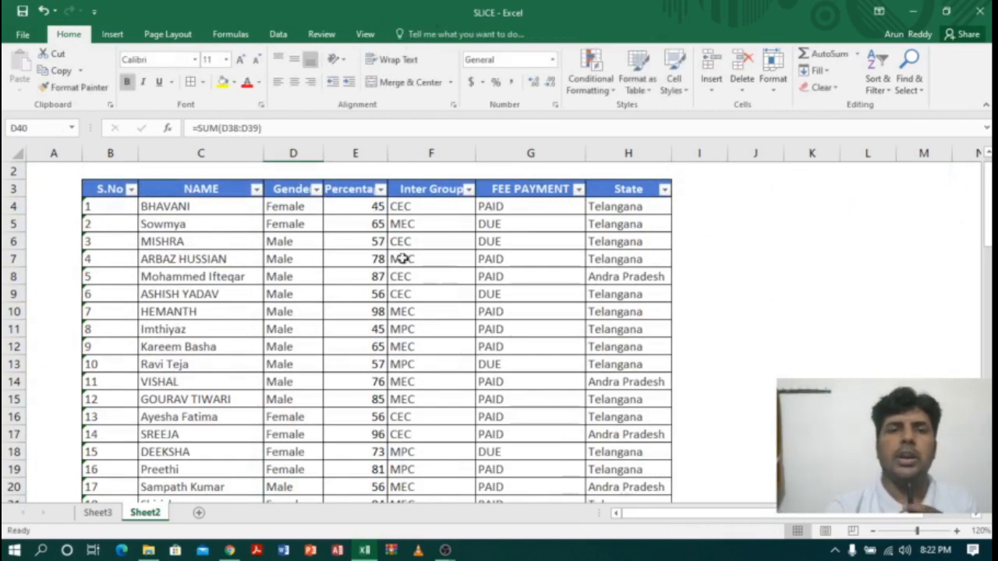
Step: Insert a slicer for the State column of the student admission table
left_click(630, 189)
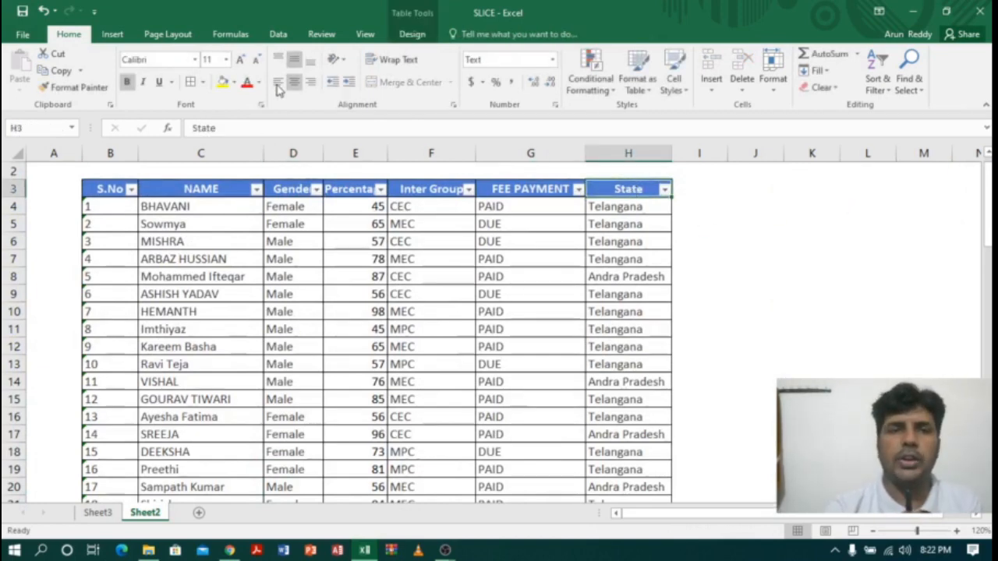
left_click(411, 33)
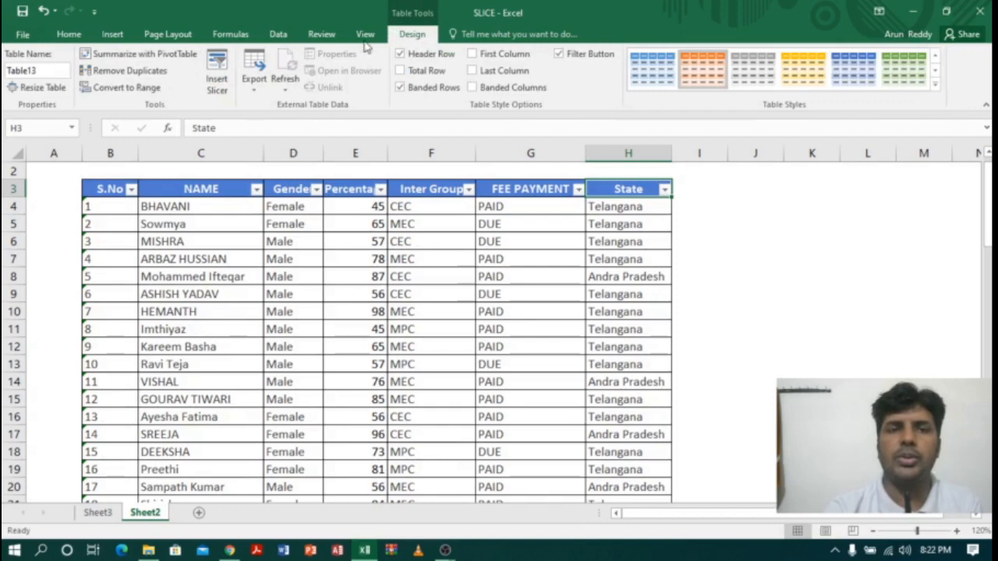
left_click(220, 78)
left_click(769, 307)
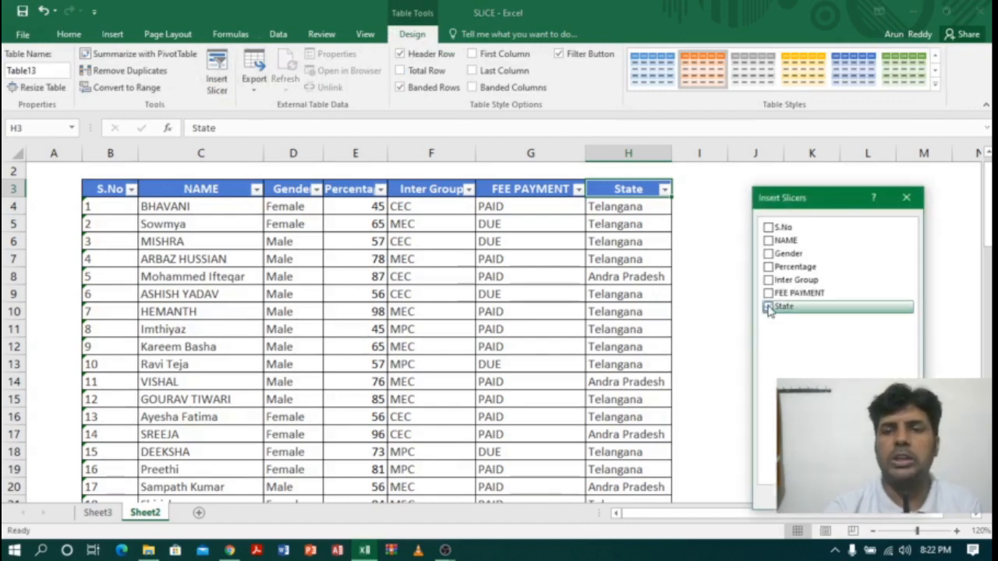
left_click(840, 497)
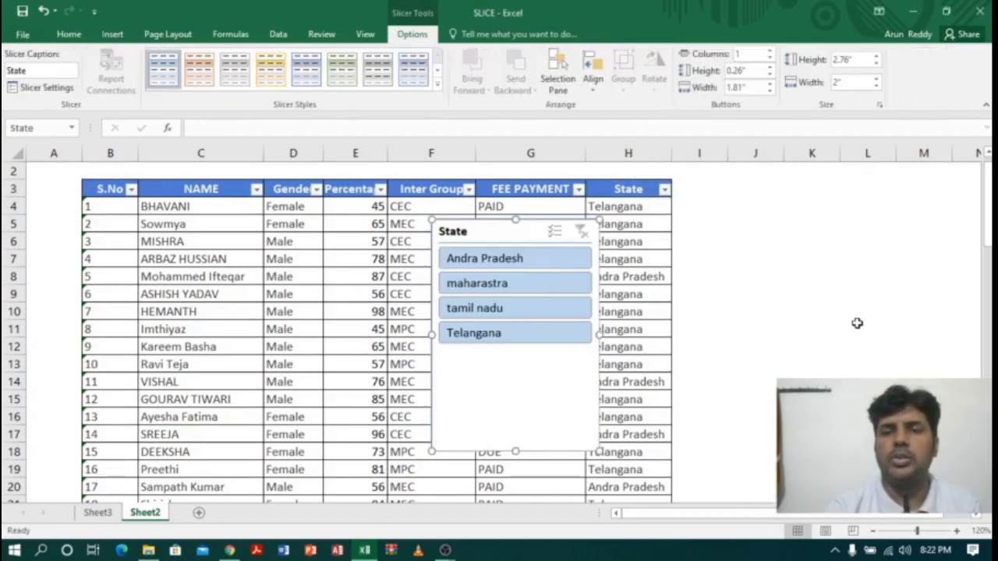
Step: Check the category labels of the STATE summary table in C45:C47, and move the State slicer to the empty columns beside the list
left_click_drag(988, 209, 988, 228)
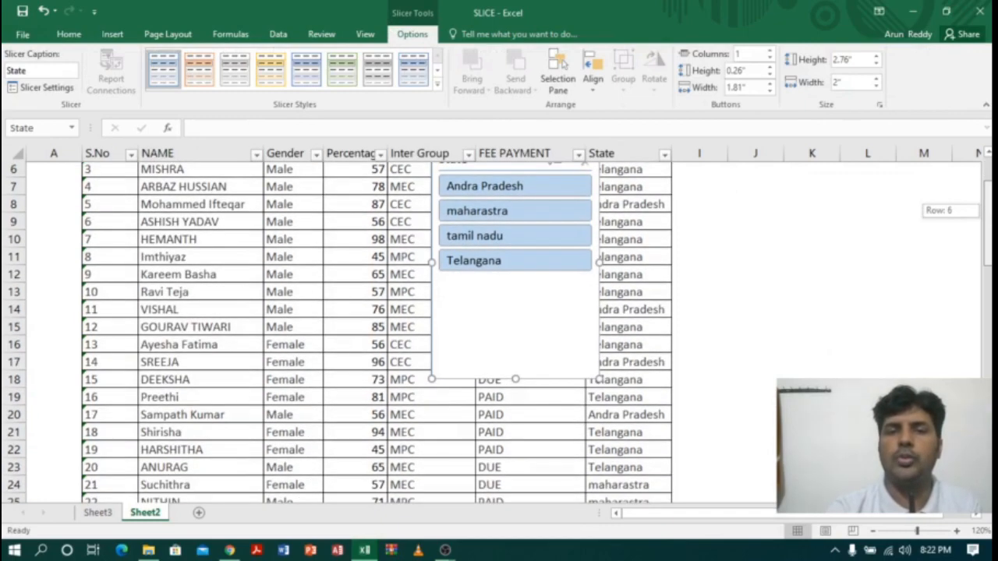
left_click_drag(988, 309, 989, 345)
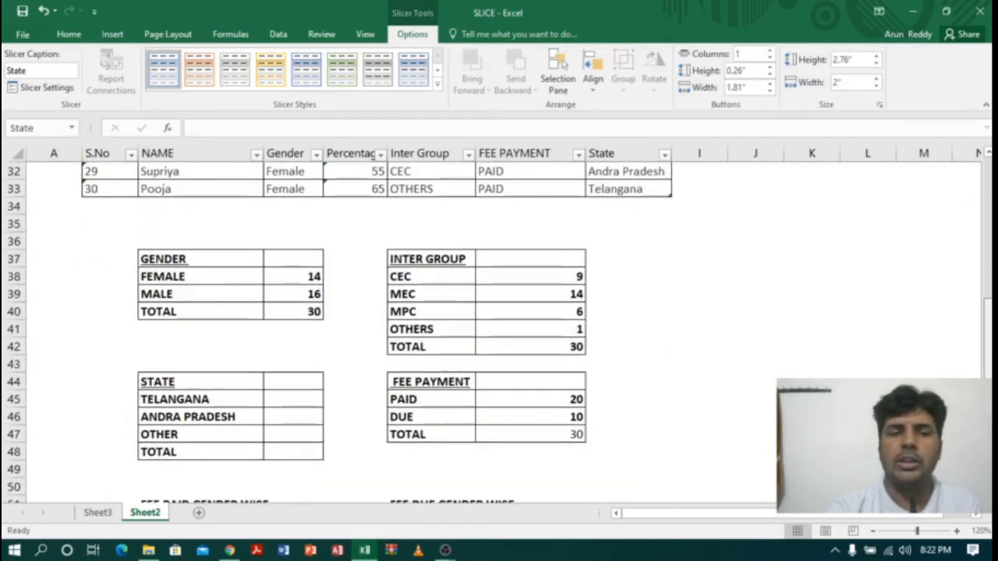
left_click(247, 401)
left_click(234, 413)
left_click(220, 436)
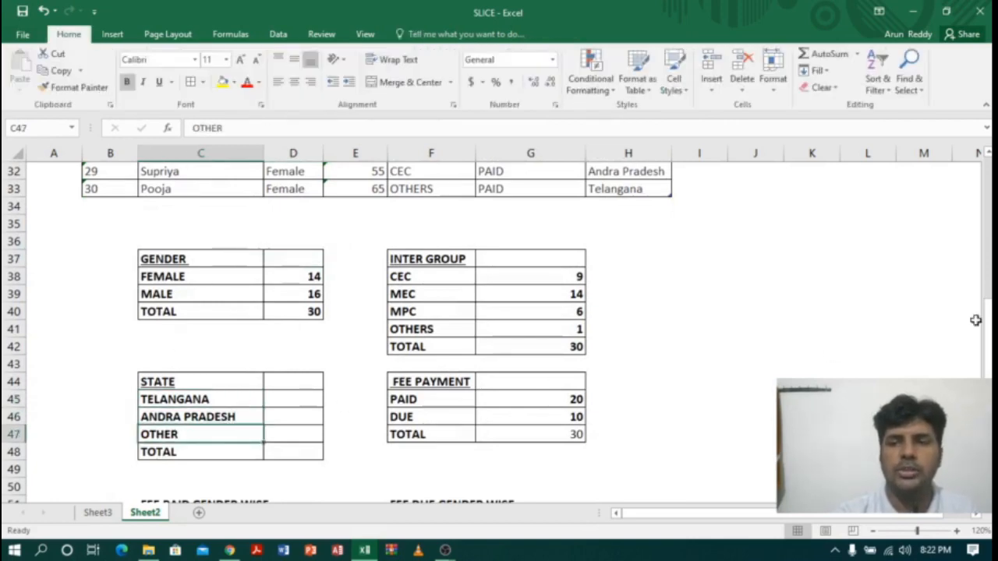
left_click_drag(989, 322, 990, 167)
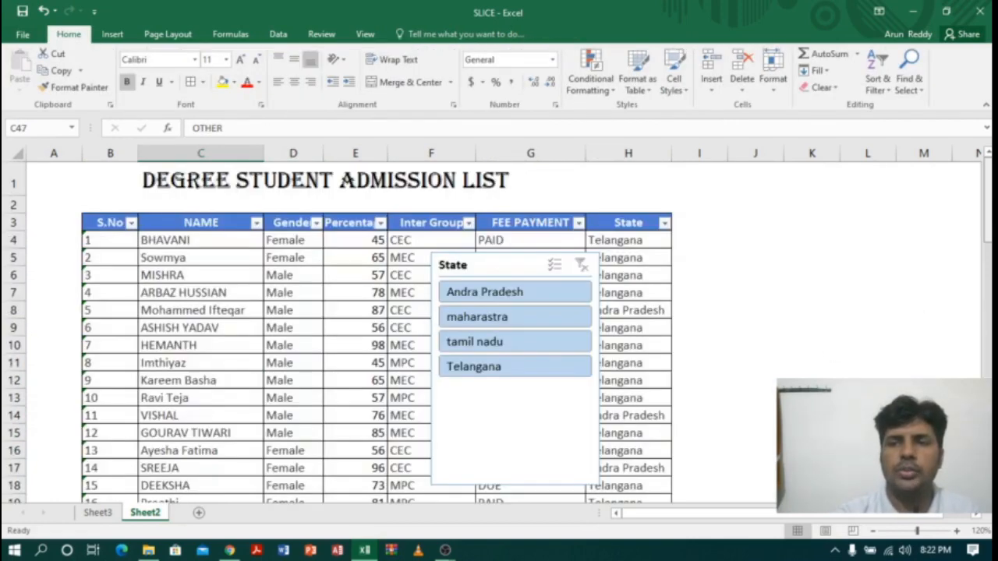
left_click_drag(478, 267, 784, 216)
Step: Filter the list to Telangana with the State slicer and select the filtered State cells to get their count
left_click(790, 305)
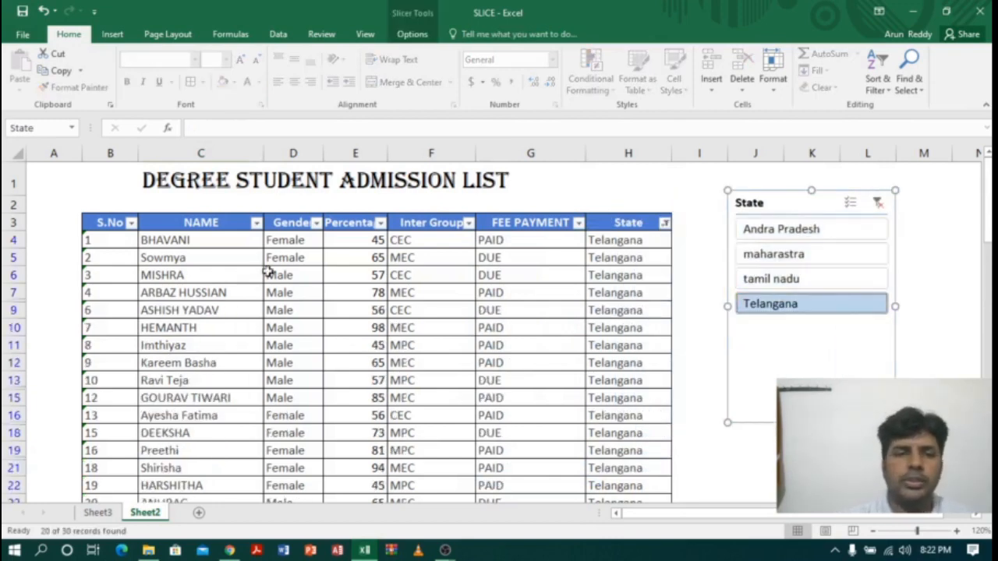
left_click_drag(619, 243, 632, 470)
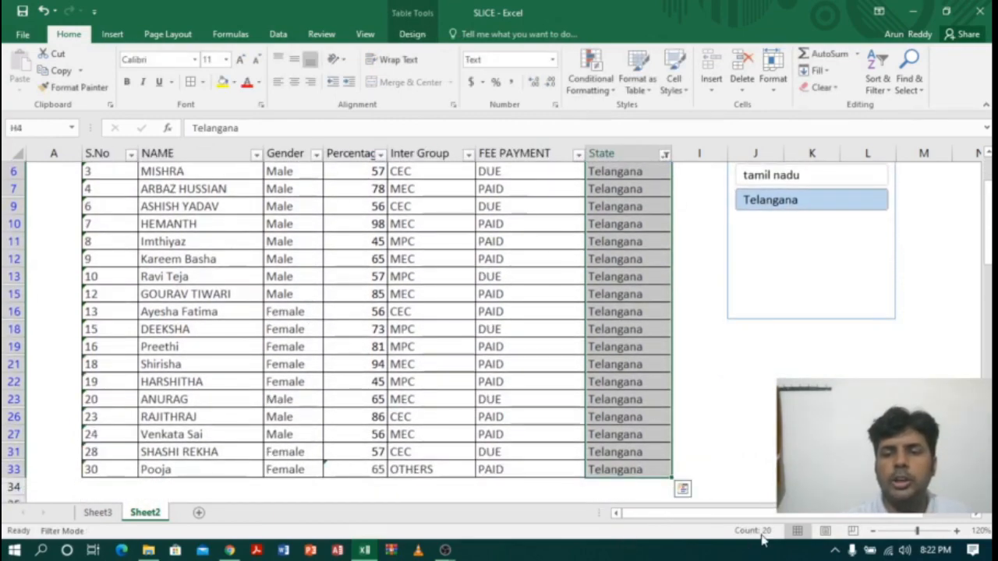
left_click_drag(989, 249, 989, 228)
Step: Filter the list to Andra Pradesh with the State slicer and select the filtered State cells to get their count
left_click(833, 234)
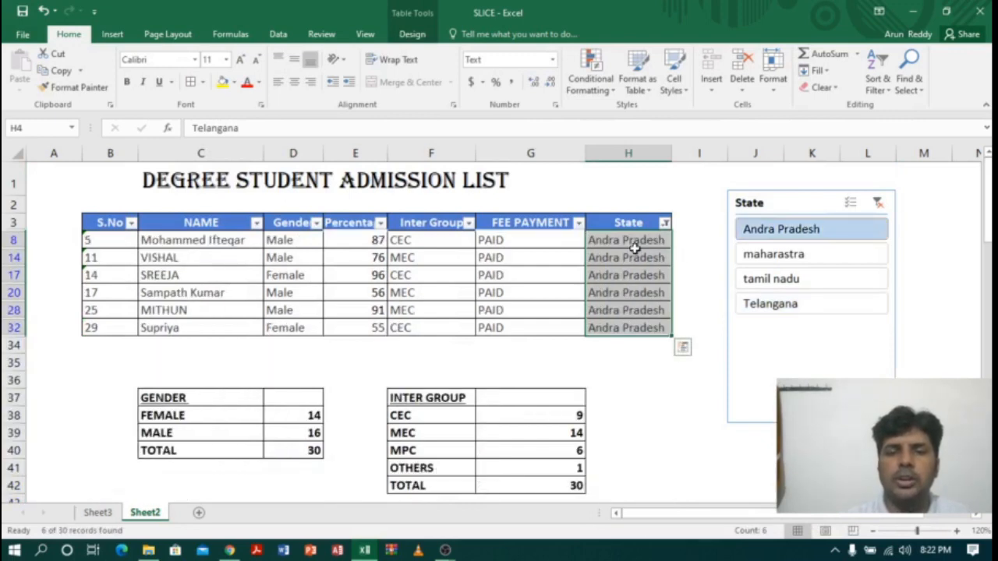
left_click_drag(627, 241, 630, 328)
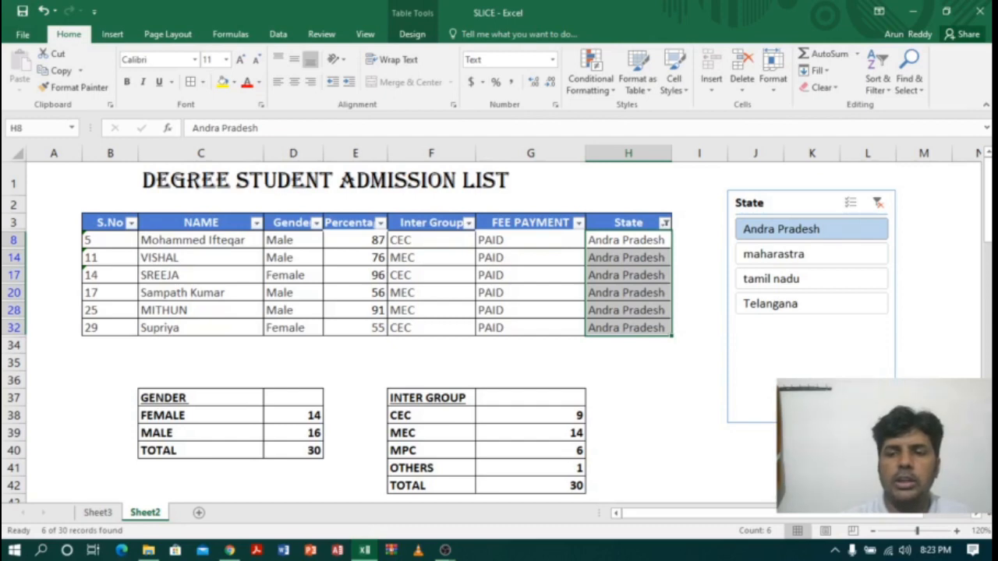
Step: Enter the STATE counts: 20 beside TELANGANA in cell D45 and 6 beside ANDRA PRADESH in cell D46
scroll(304, 355, "down", 5)
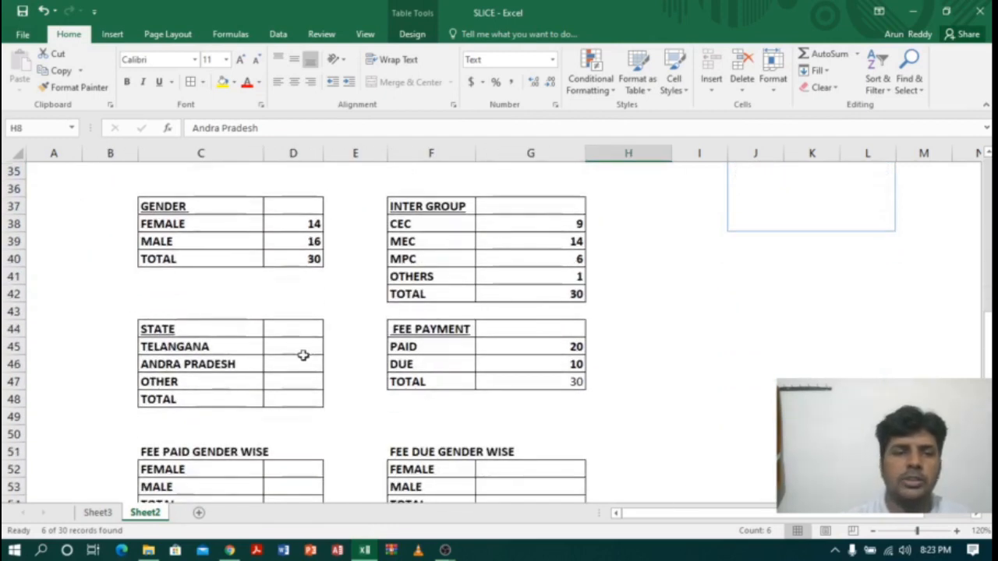
left_click(304, 347)
type("20")
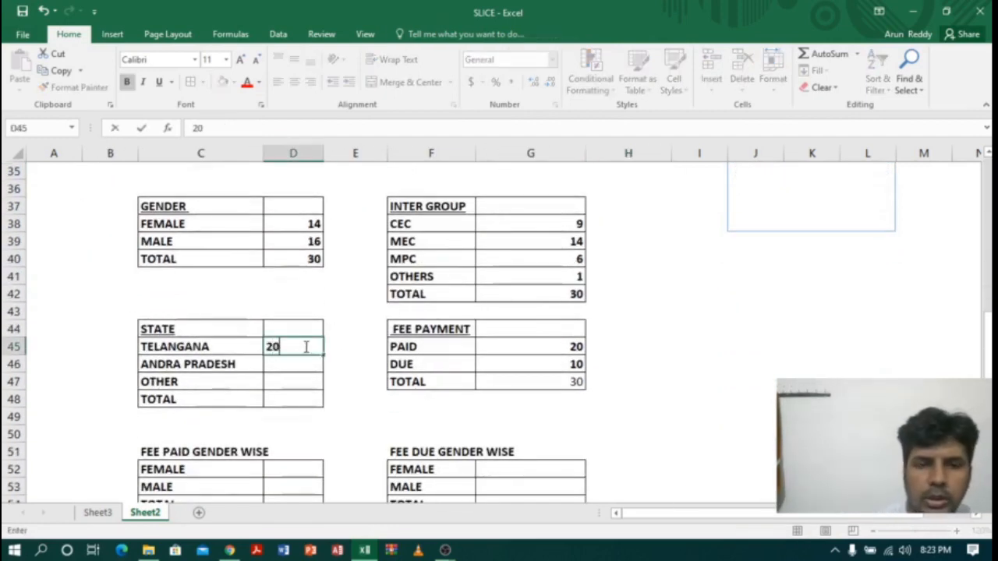
key("Return")
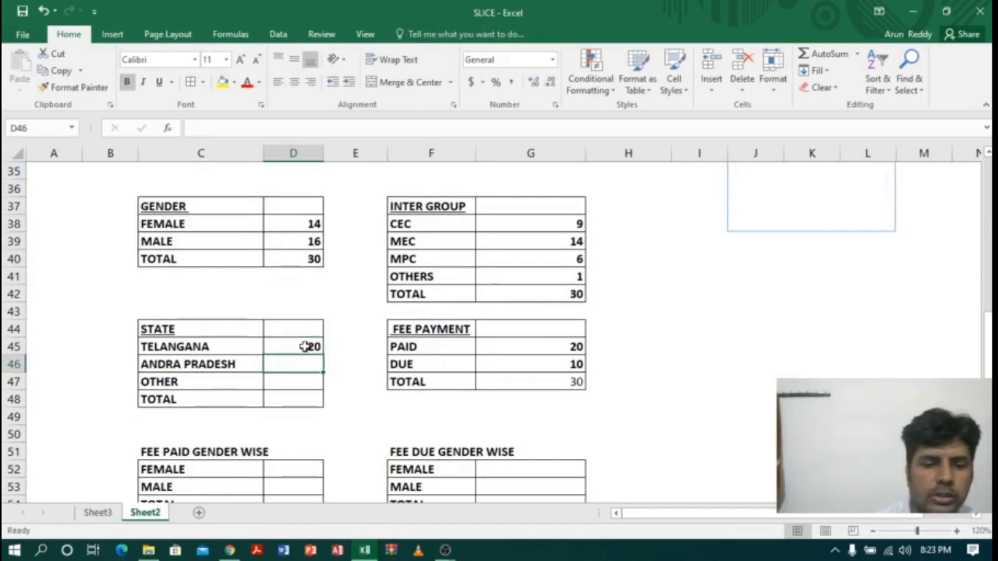
type("6")
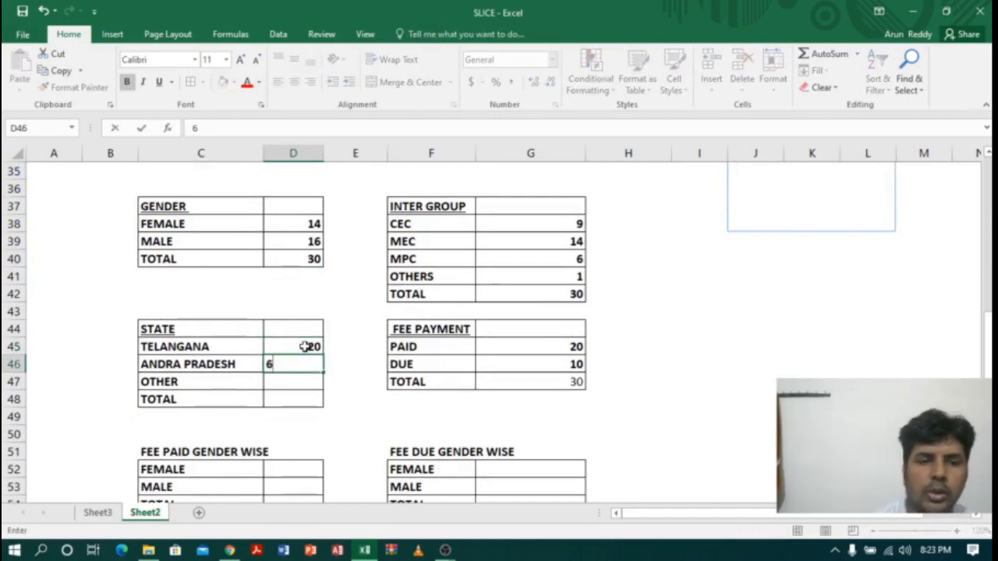
left_click(228, 380)
Step: Filter the list to both maharastra and tamil nadu with the State slicer and select the filtered State cells to count them
left_click_drag(991, 343, 991, 329)
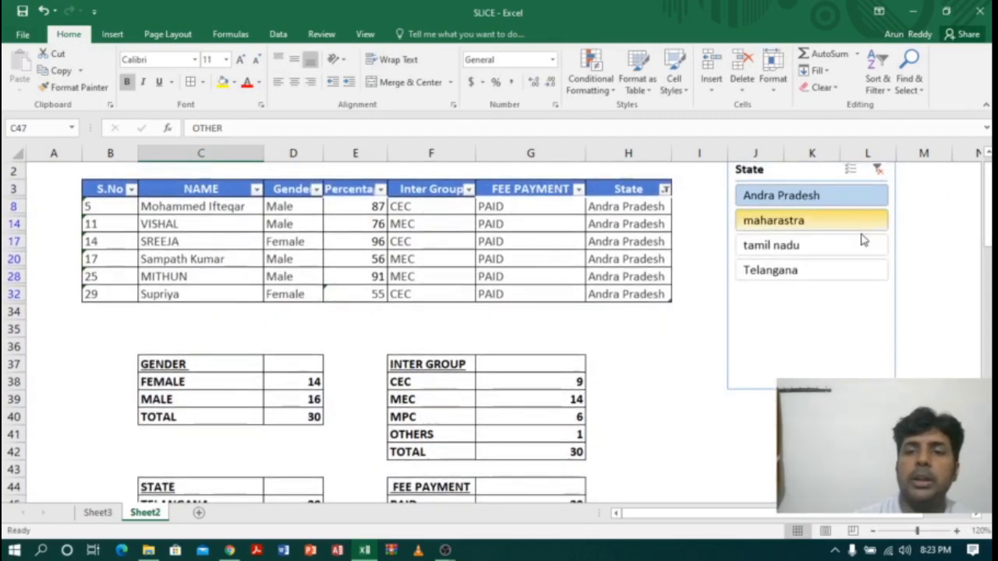
left_click(809, 225)
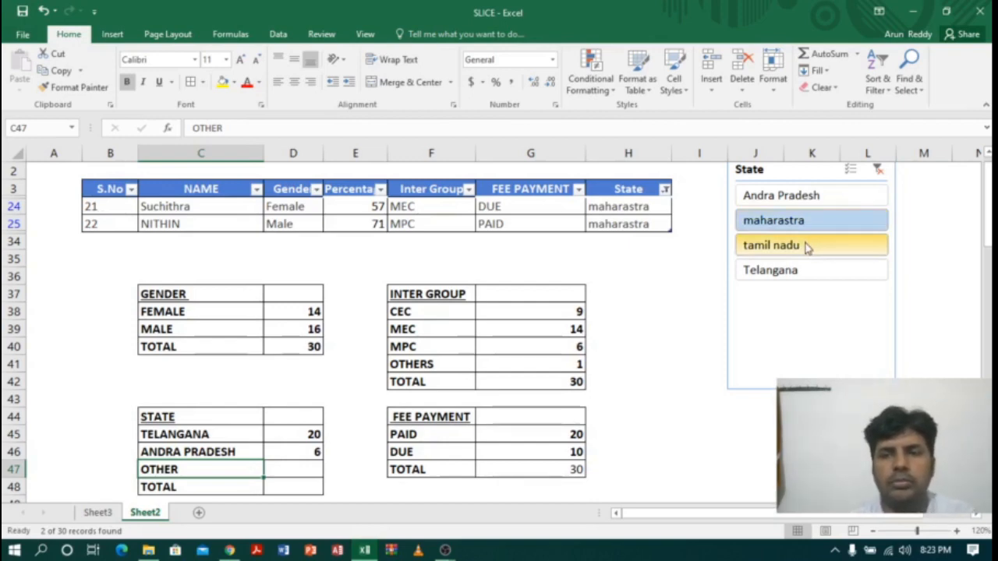
left_click(806, 246, "ctrl")
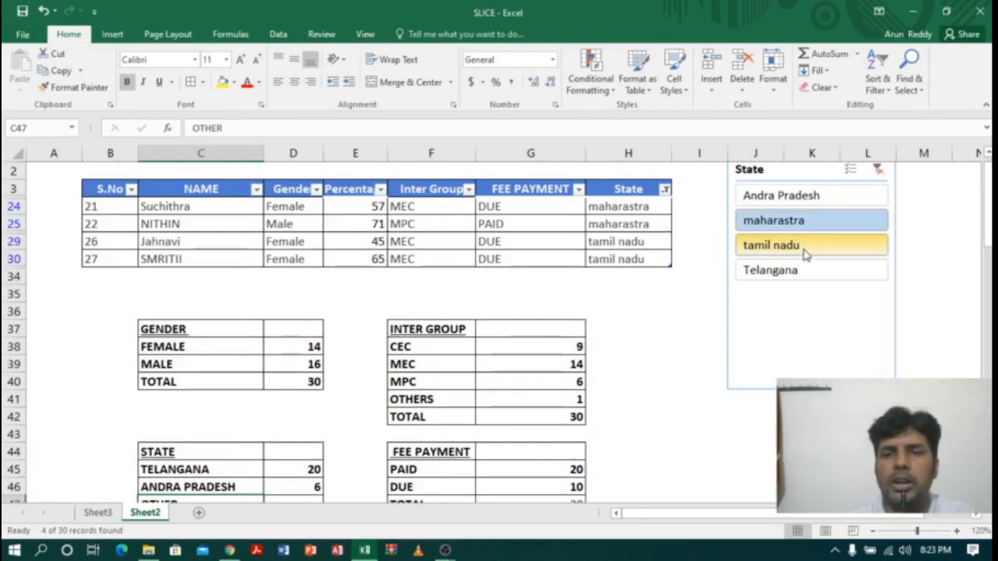
left_click(618, 206)
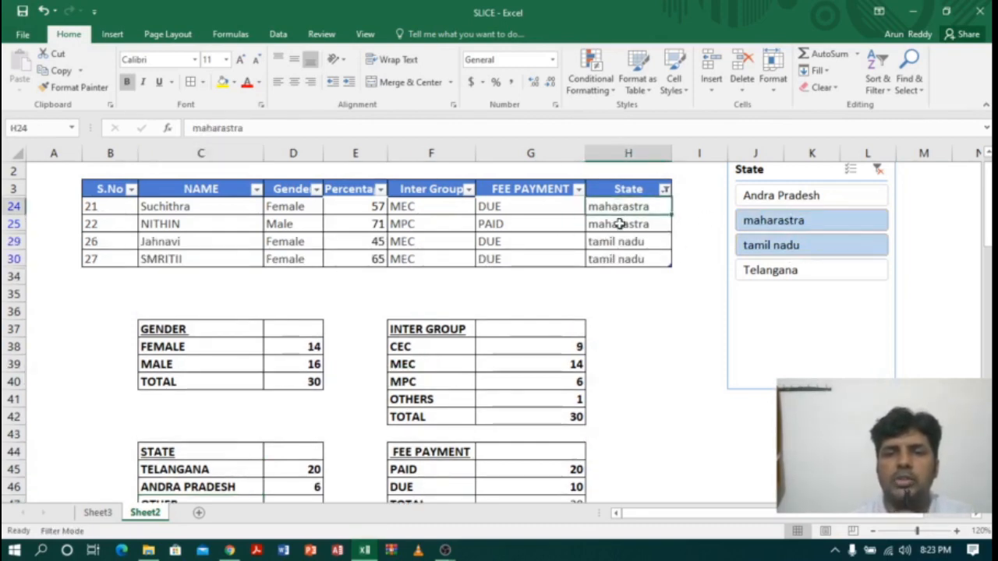
left_click_drag(619, 224, 619, 258)
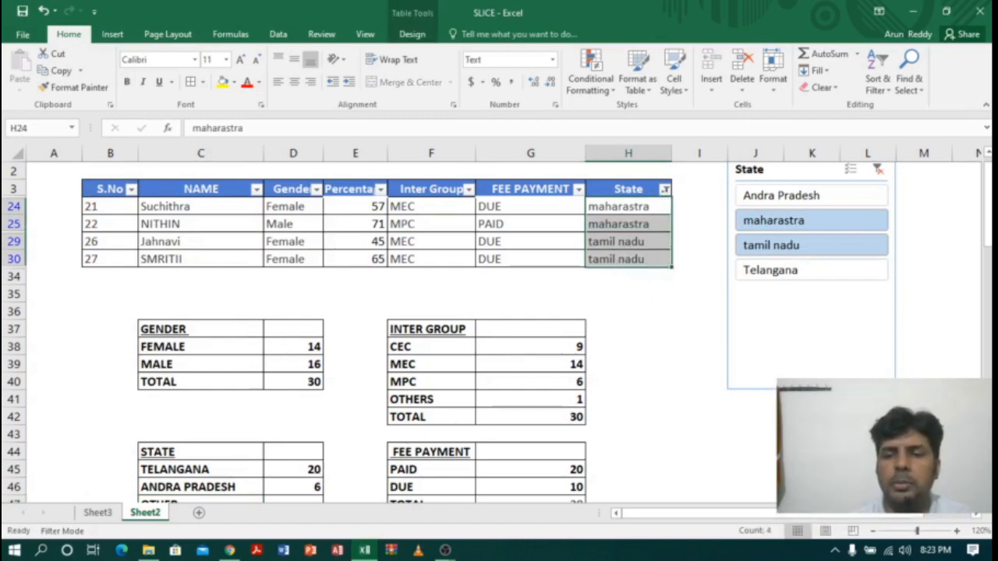
Step: Enter 4 as the OTHER count in cell D47 of the STATE summary table
scroll(499, 328, "down", 2)
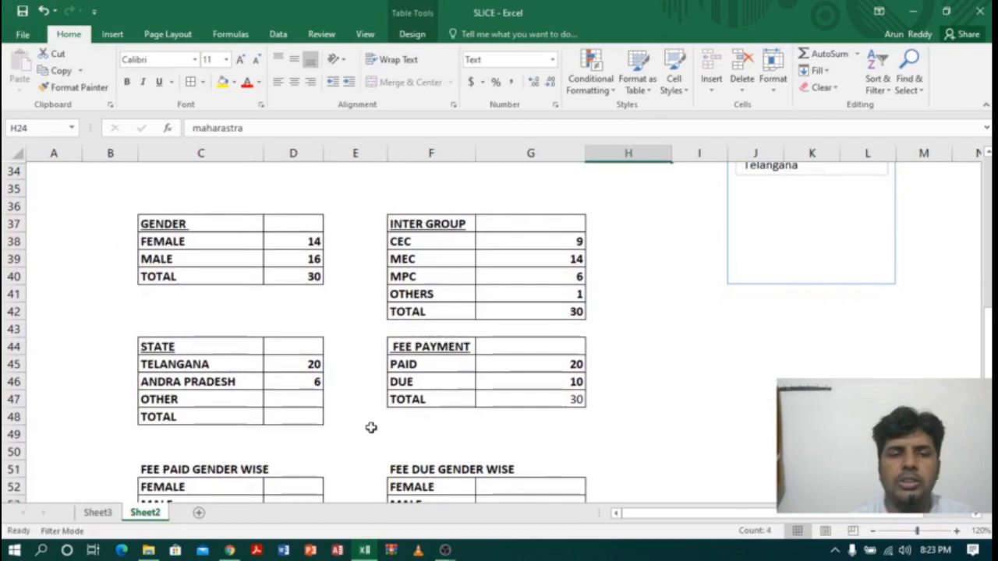
left_click(304, 399)
type("4")
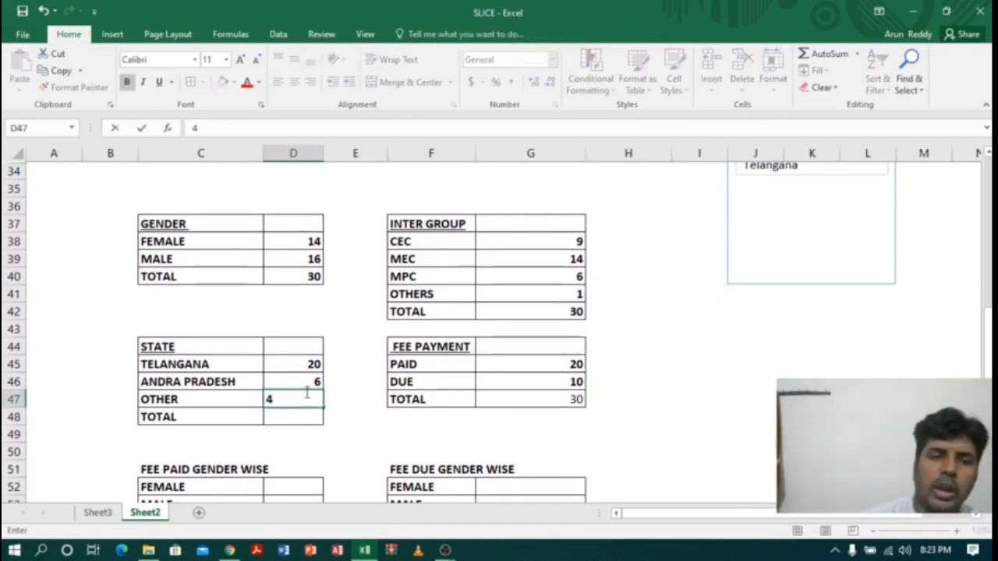
Step: Total the STATE counts in D45:D47 with AutoSum in cell D48 and make the total bold
left_click_drag(299, 361, 304, 401)
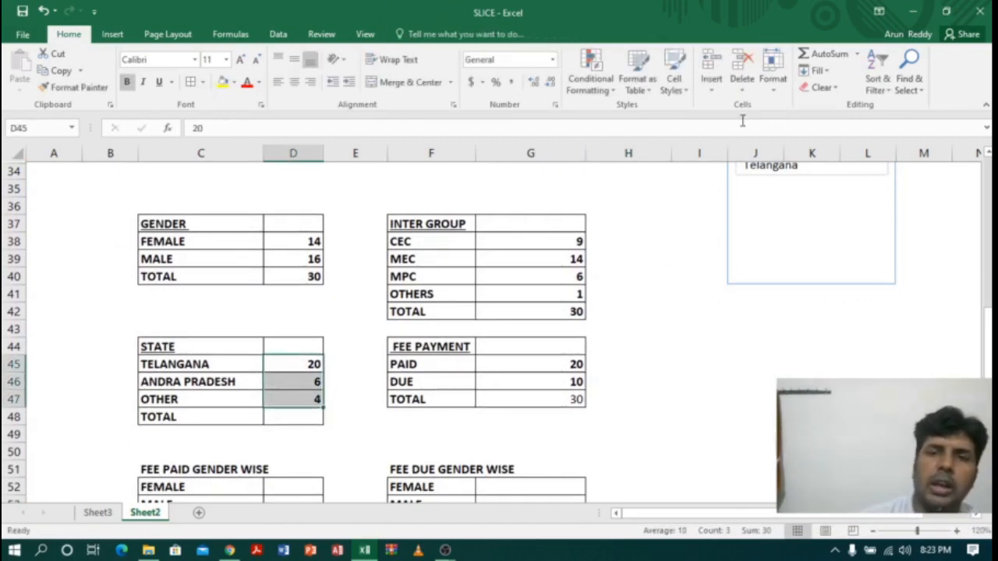
left_click(818, 54)
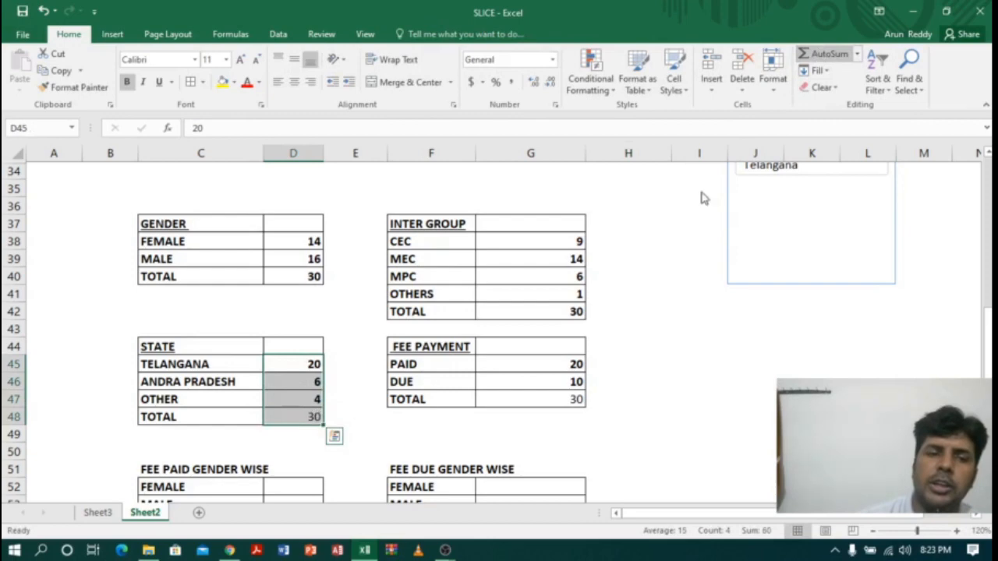
left_click(304, 418)
left_click(126, 81)
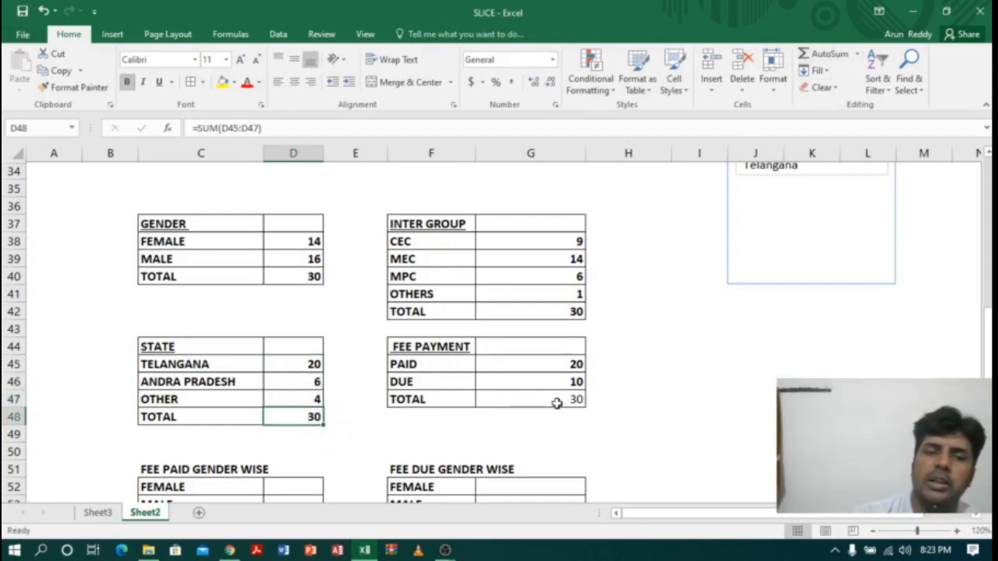
Step: Look at the FEE PAID GENDER WISE table, then clear the State slicer's filter and delete that slicer
left_click_drag(988, 324, 988, 337)
left_click(164, 413)
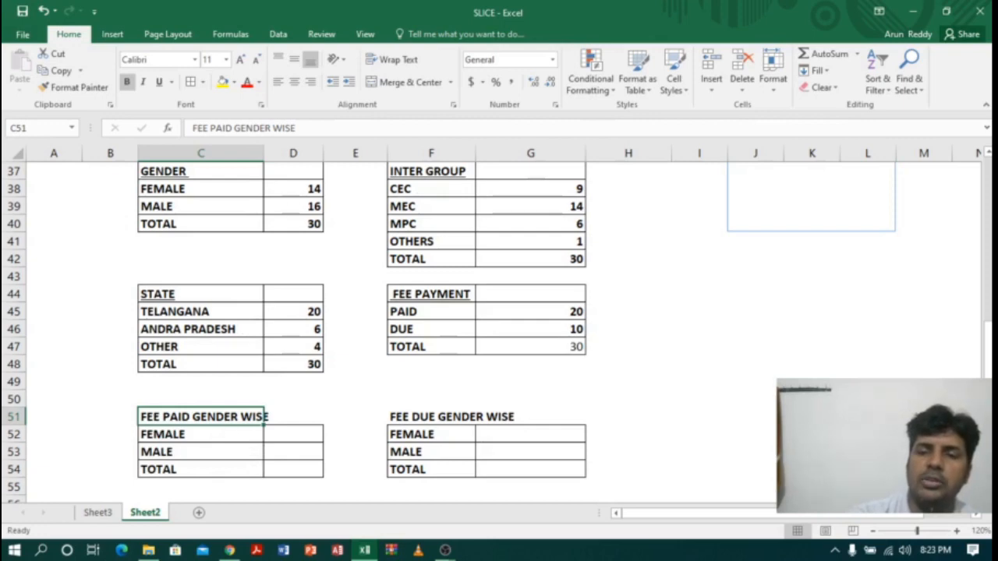
scroll(374, 328, "up", 4)
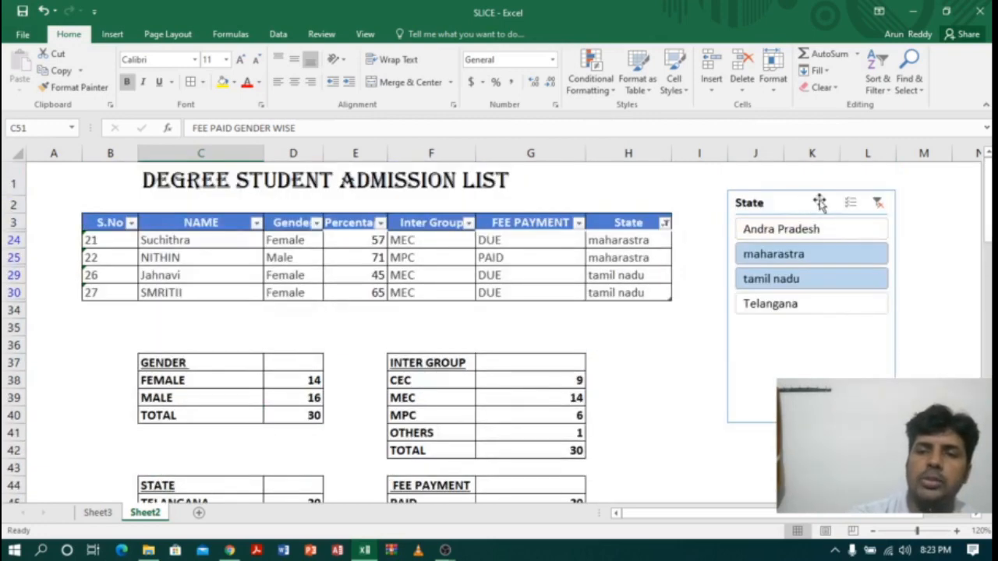
left_click(879, 203)
left_click(810, 207)
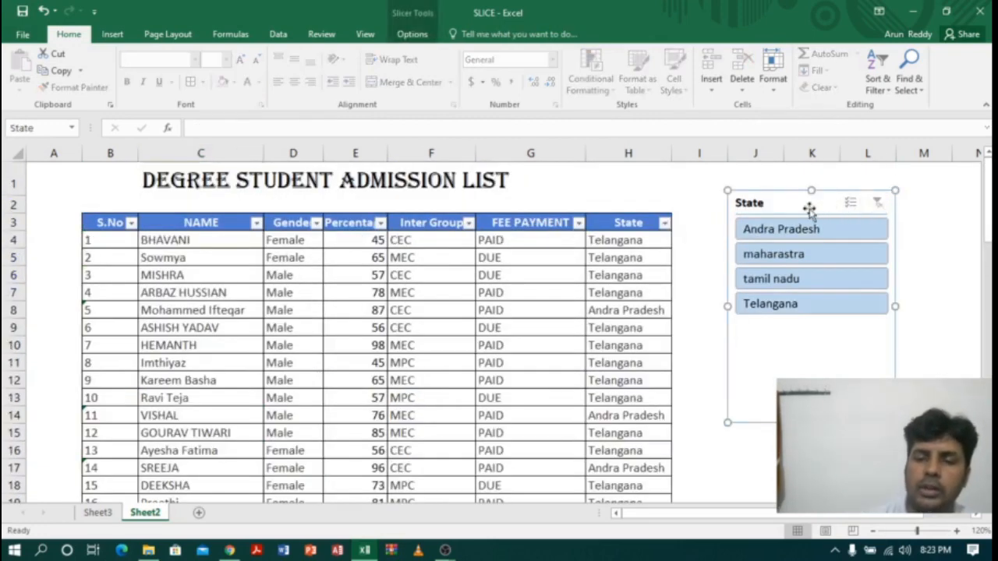
key("Delete")
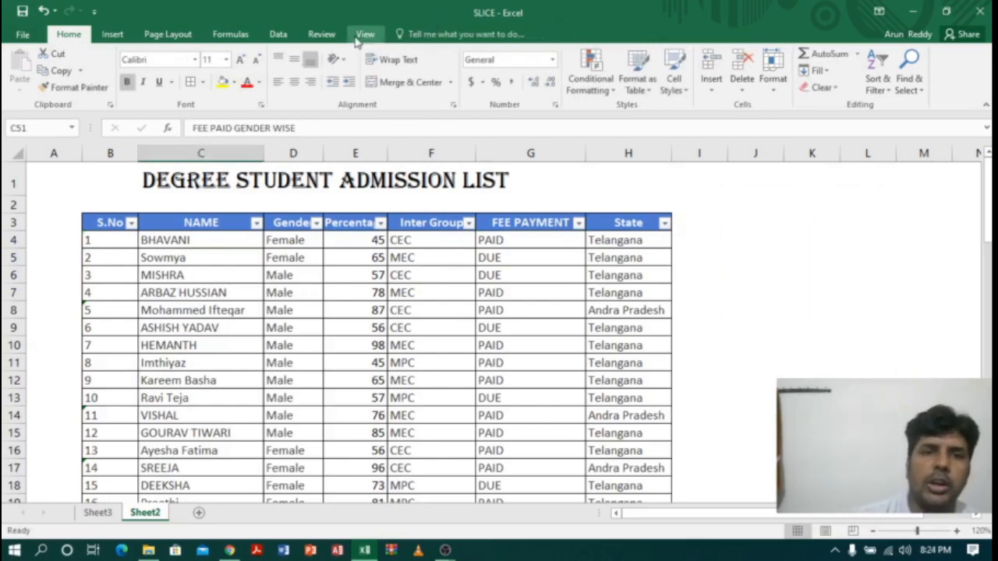
Step: Insert slicers for Gender and FEE PAYMENT and place them side by side next to the list, with FEE PAYMENT closest to it
left_click(355, 258)
left_click(412, 34)
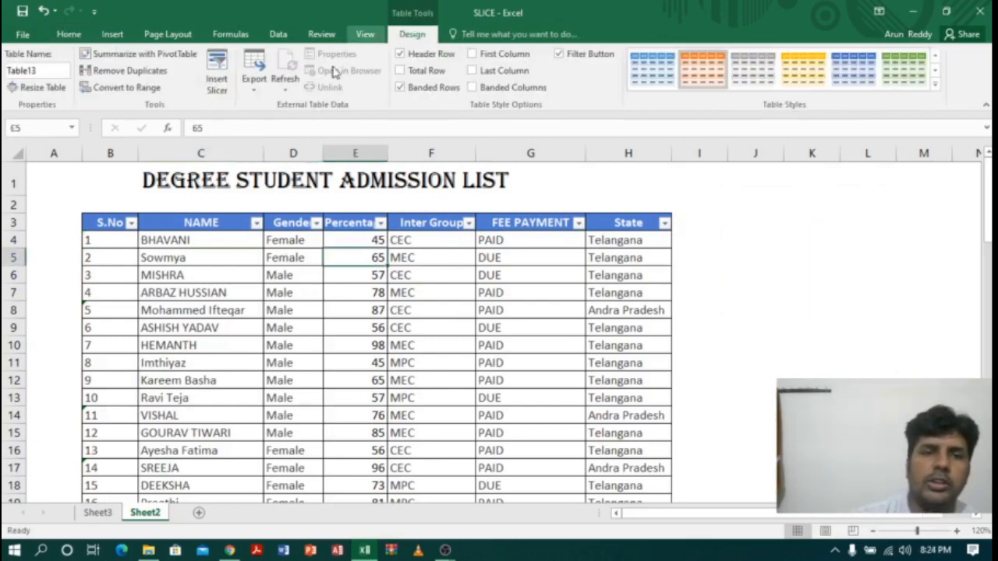
left_click(217, 74)
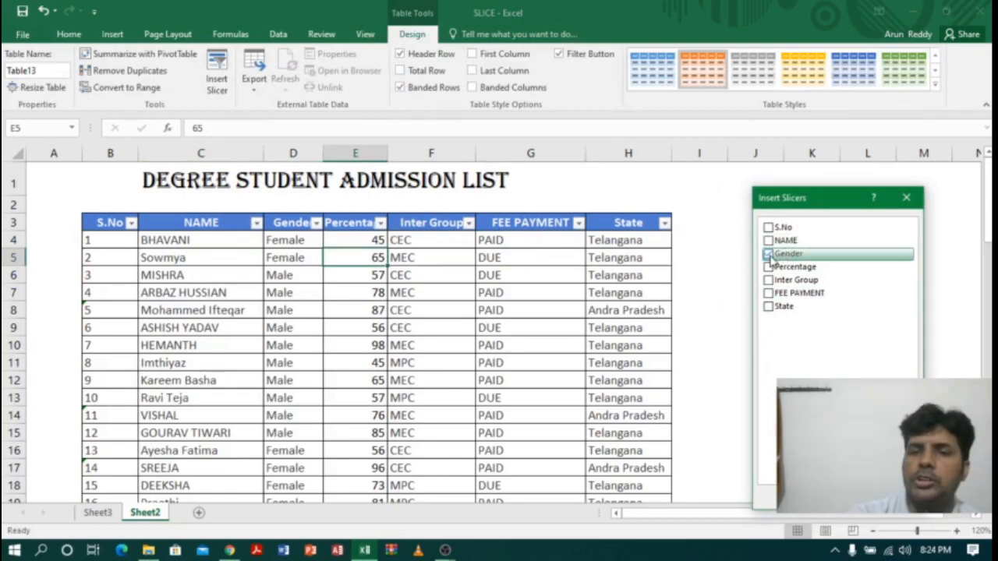
left_click(769, 293)
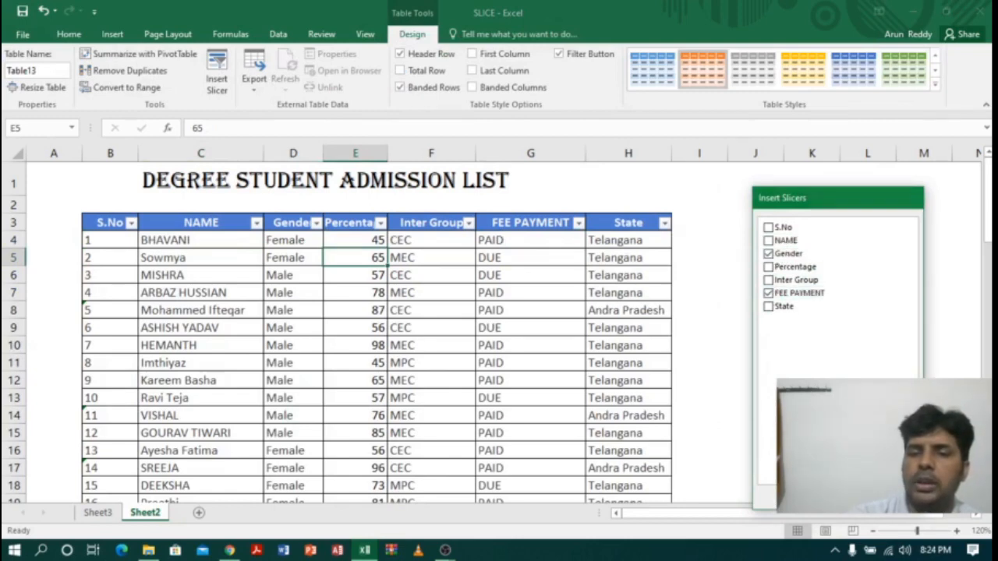
key("Return")
left_click_drag(502, 257, 752, 230)
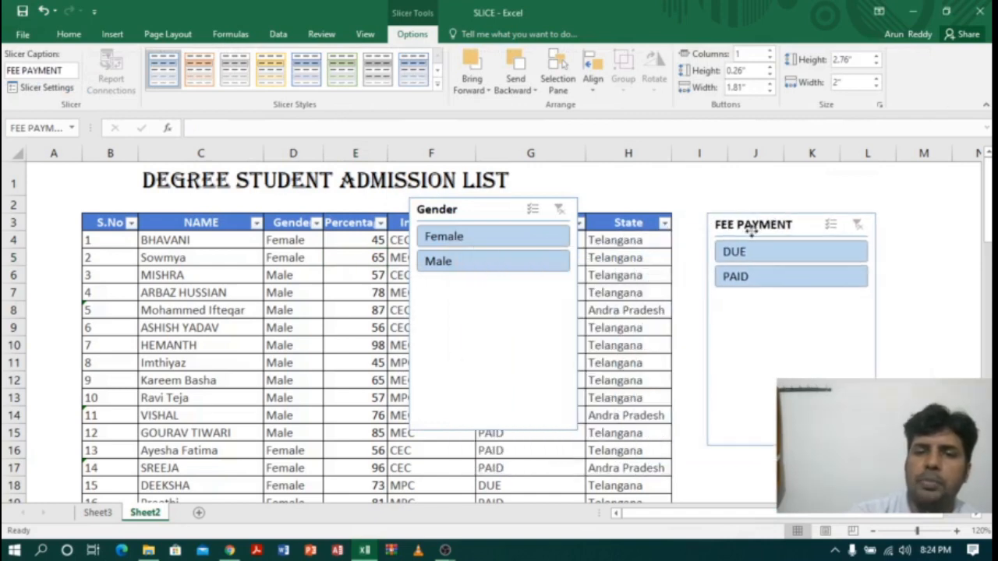
left_click_drag(475, 210, 967, 218)
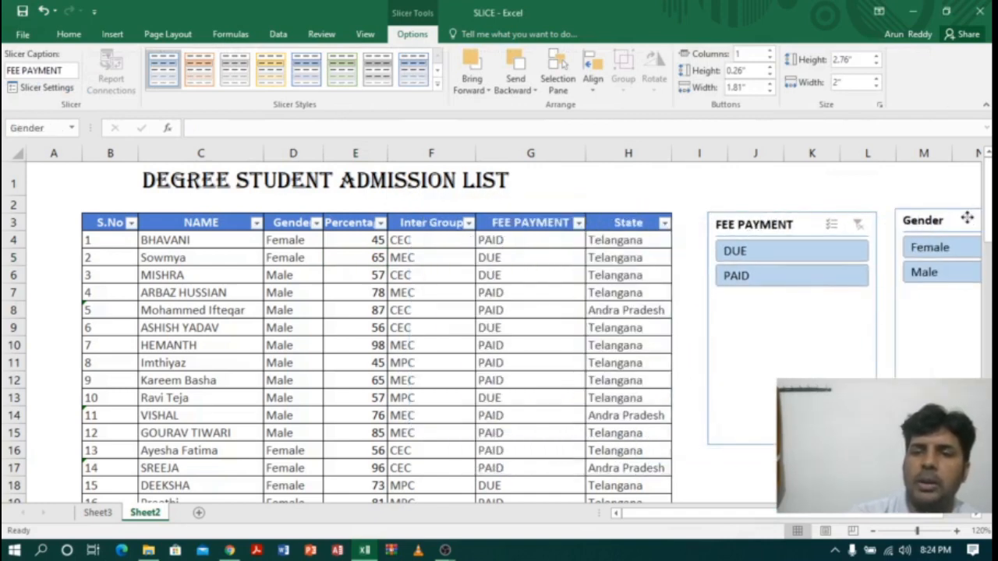
Step: Filter the list to Female students with PAID fees using the slicers and select their Gender cells to count them
left_click(737, 278)
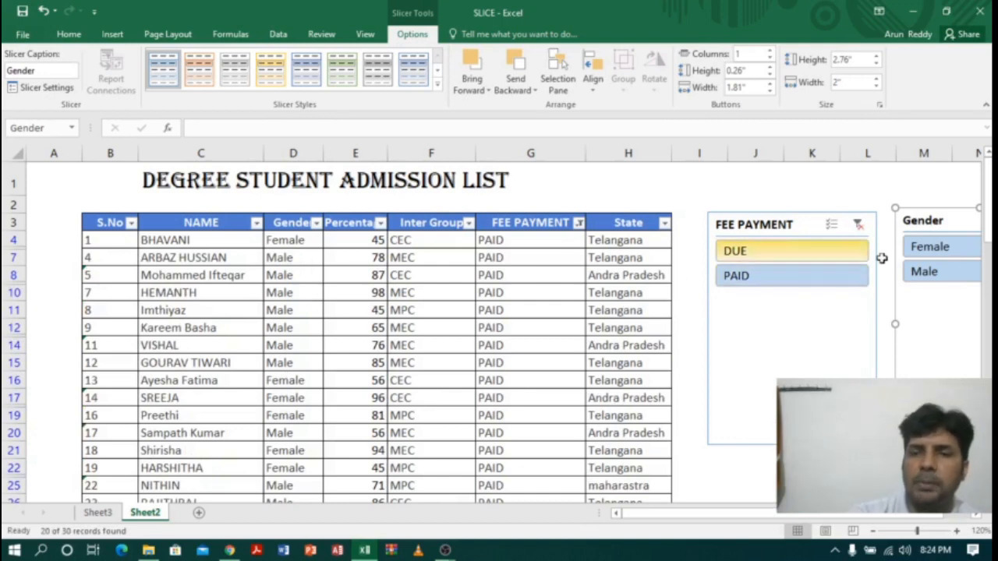
left_click(937, 253)
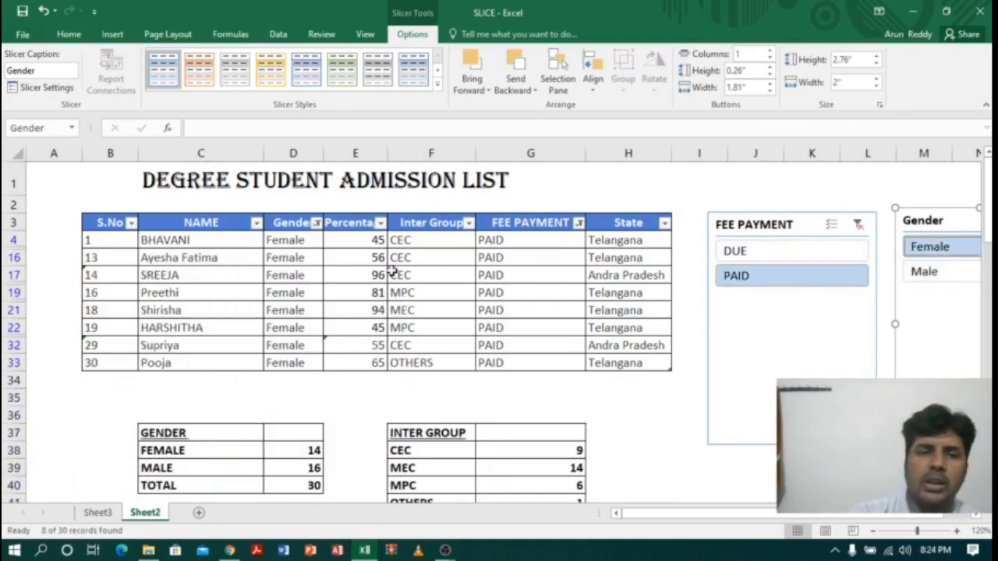
left_click_drag(311, 246, 298, 362)
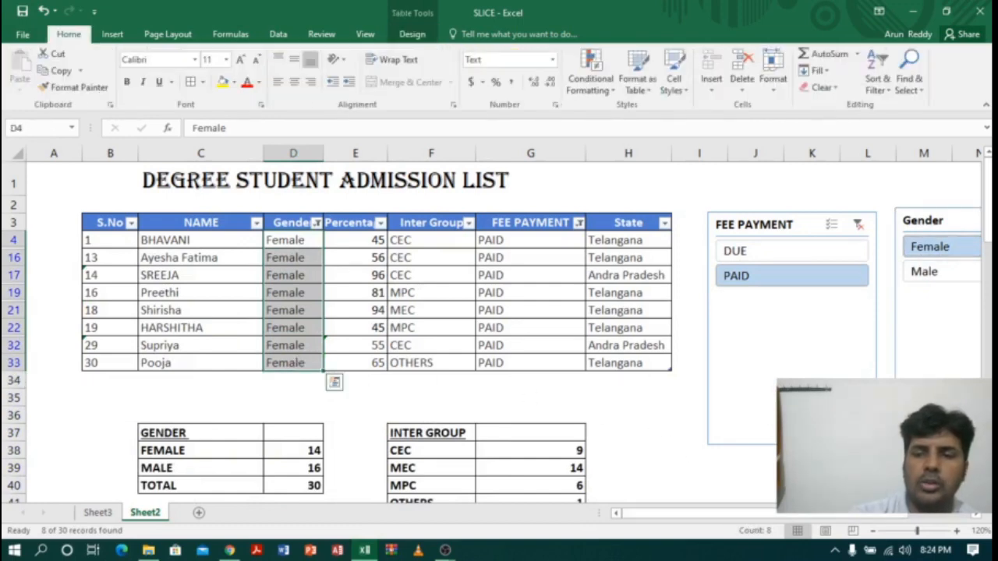
Step: Enter 8 as the FEMALE count in cell D52 of the FEE PAID GENDER WISE table
scroll(298, 363, "down", 1)
scroll(298, 362, "down", 4)
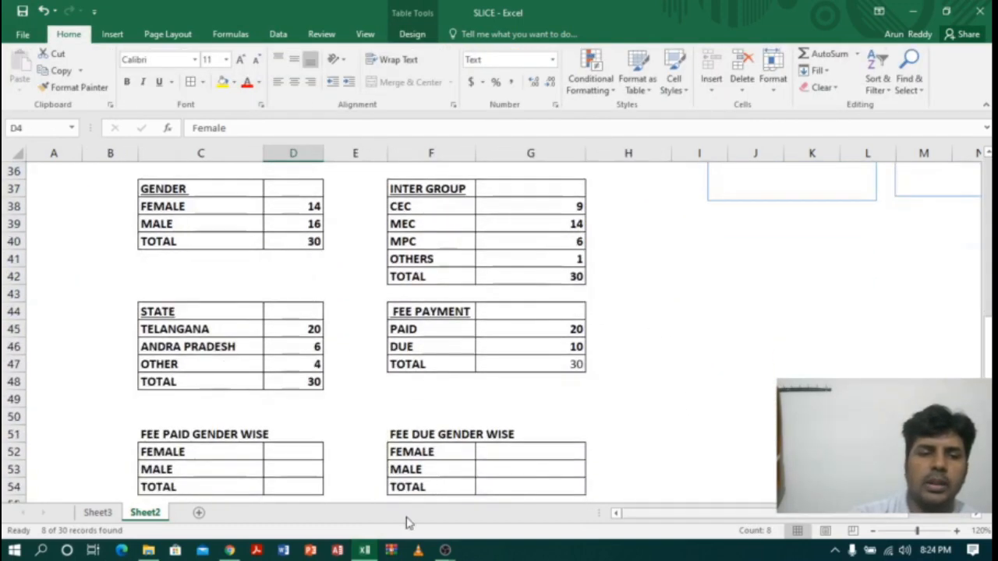
left_click(280, 457)
type("8")
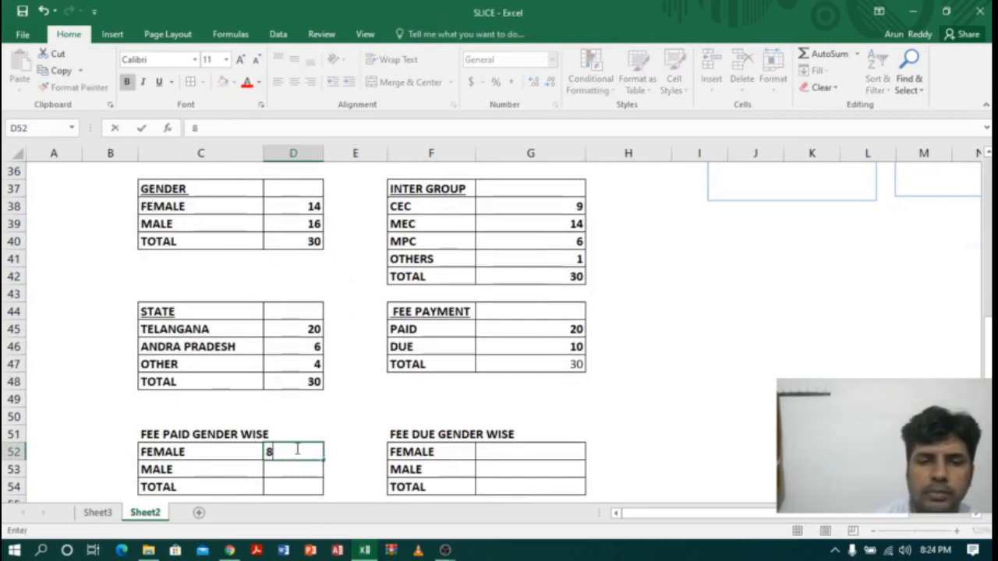
left_click(700, 399)
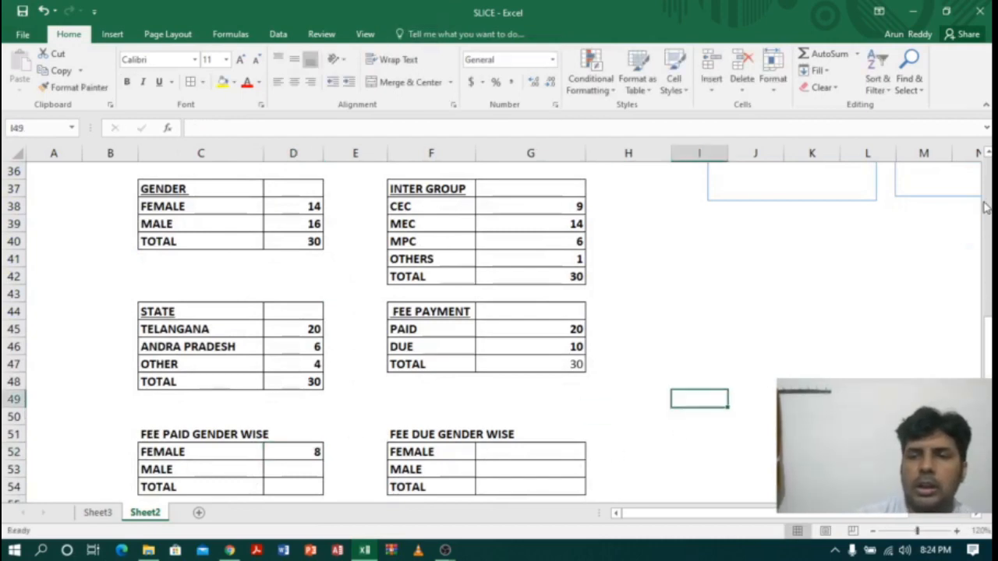
Step: Switch the Gender slicer to Male and select the filtered Gender cells to count the male students
left_click_drag(987, 346, 987, 330)
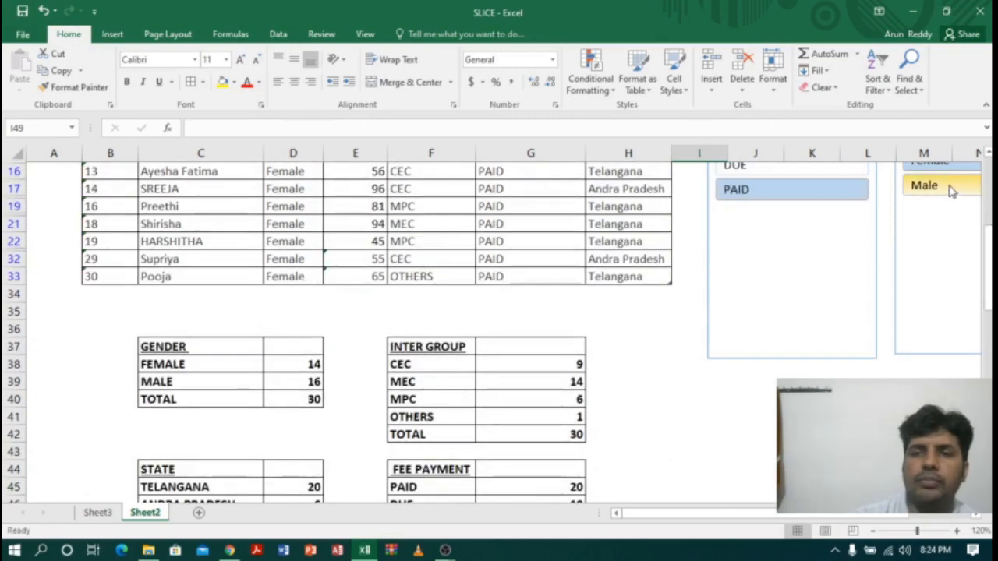
left_click(951, 189)
left_click_drag(987, 244, 987, 236)
left_click_drag(291, 172, 305, 365)
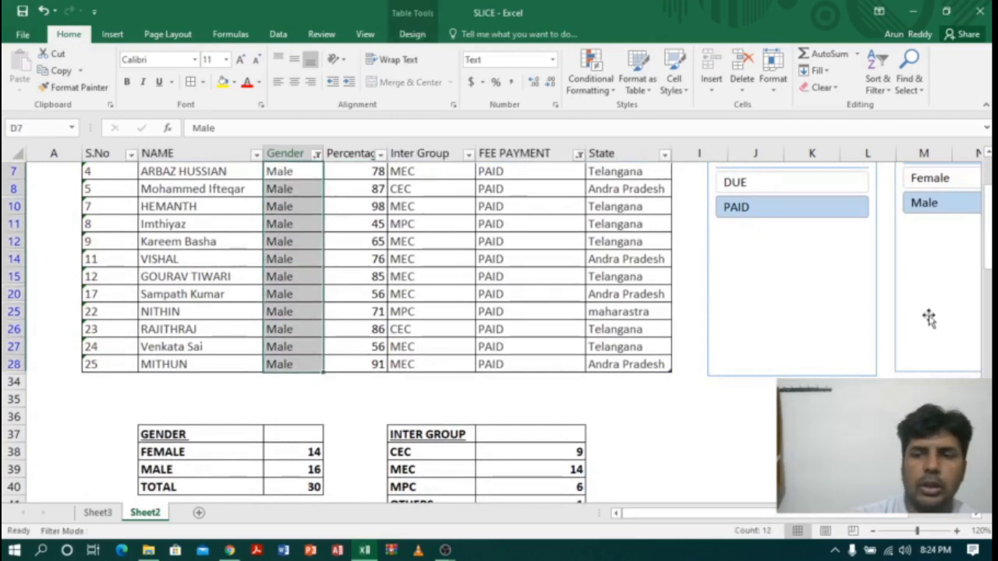
Step: Enter 12 as the MALE count in cell D53 of the FEE PAID GENDER WISE table
left_click_drag(989, 245, 987, 272)
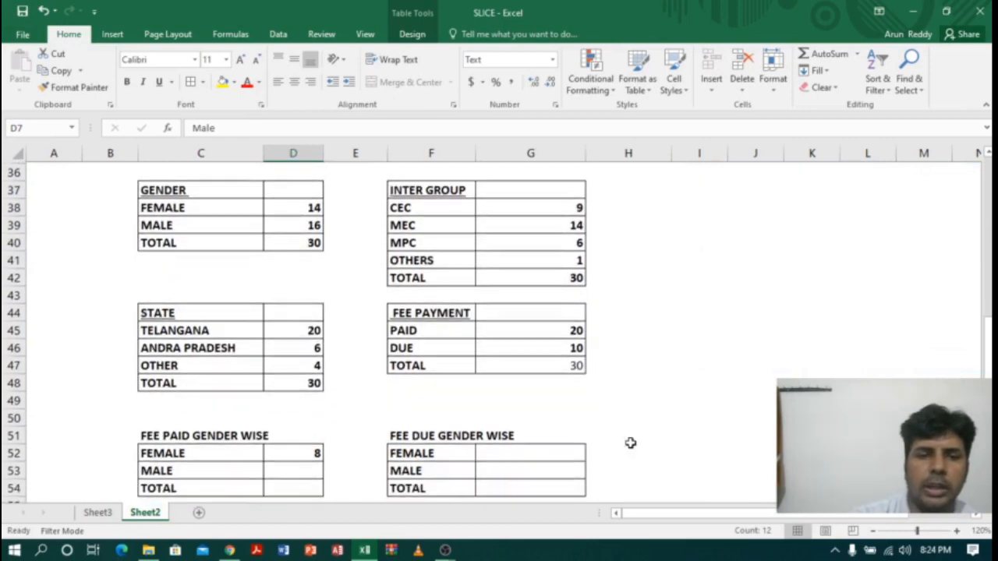
left_click(319, 469)
type("12")
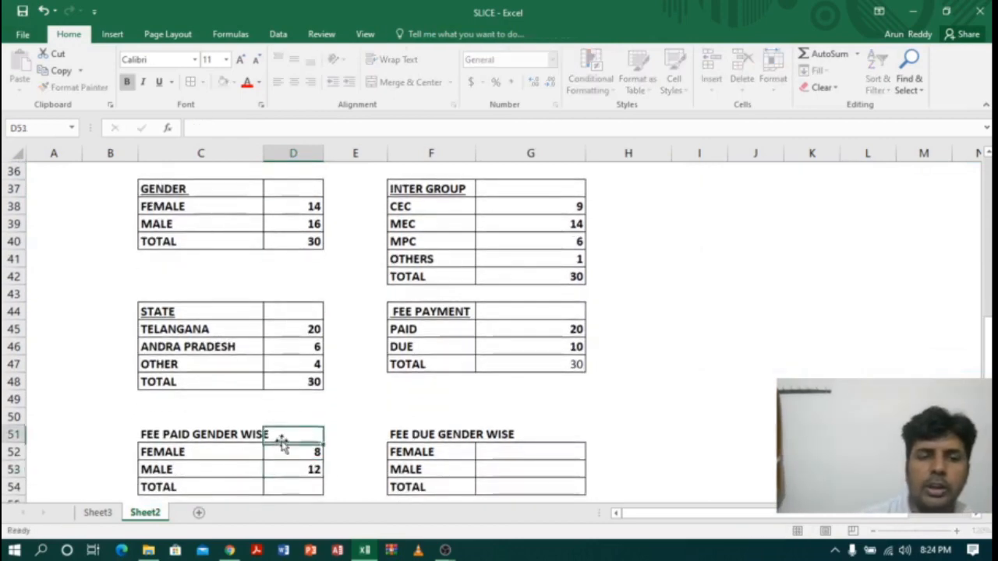
Step: Total D52:D53 with AutoSum in cell D54 and compare it with the PAID count in the FEE PAYMENT table
left_click_drag(290, 447, 306, 469)
left_click(818, 54)
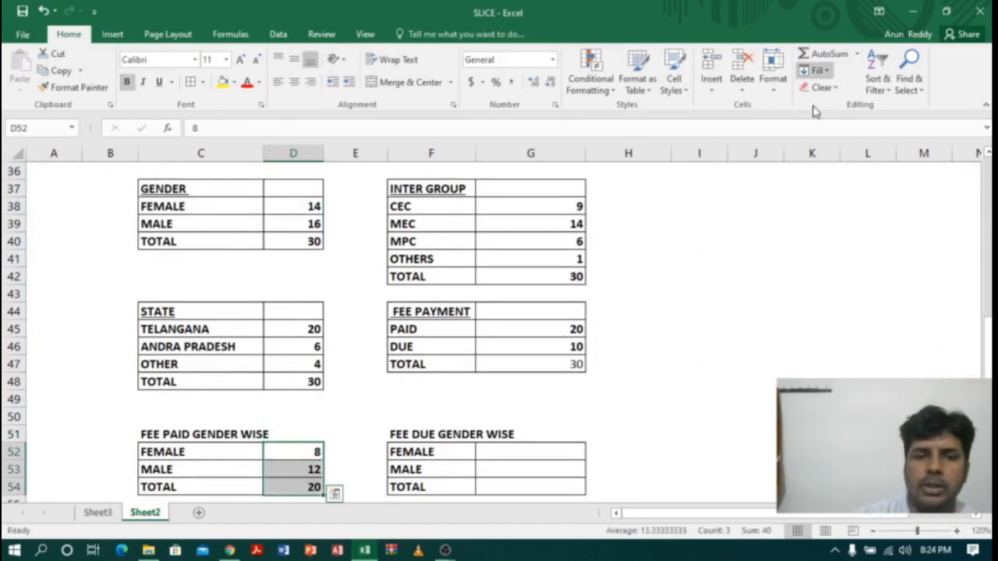
left_click(287, 488)
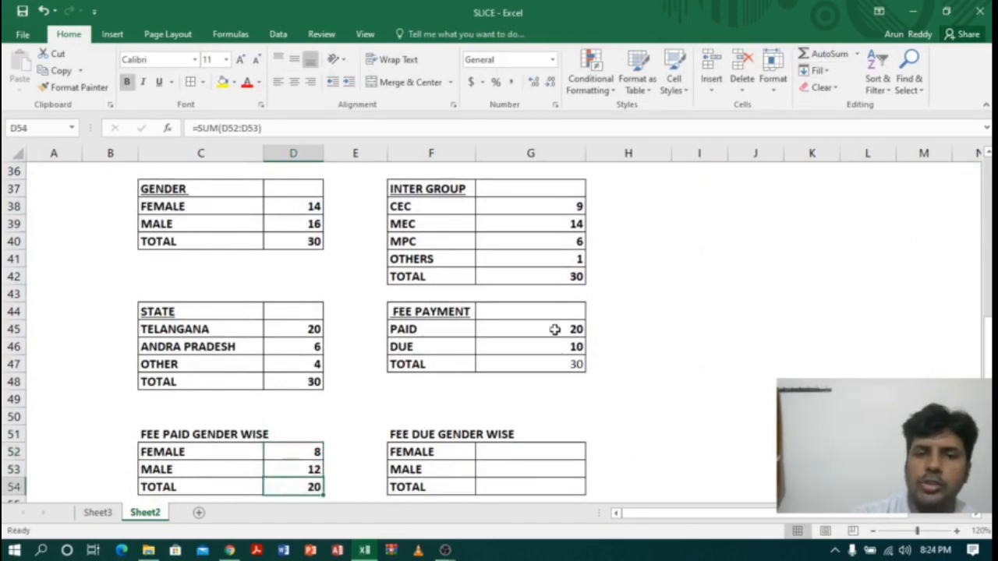
left_click(554, 330)
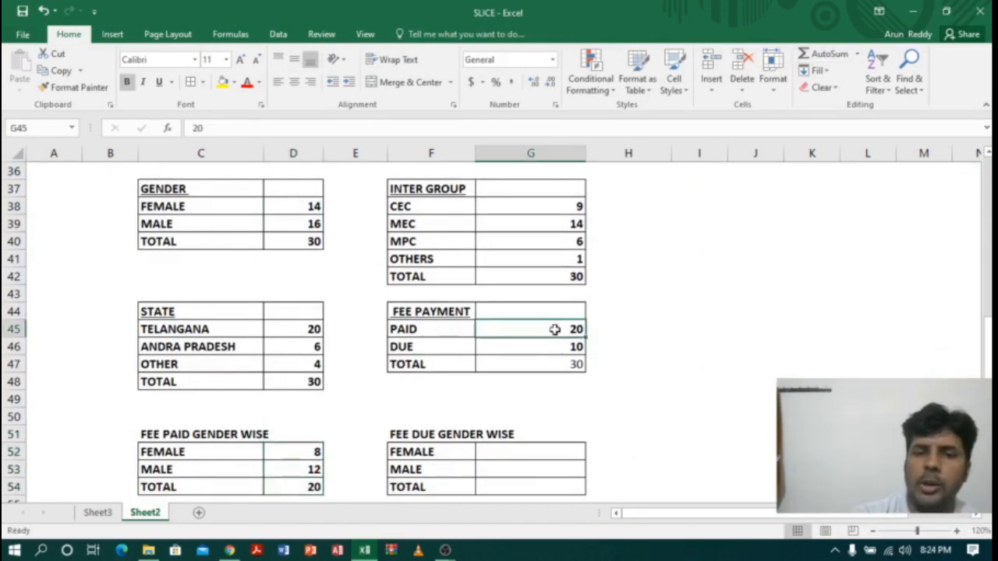
left_click(316, 453)
left_click(311, 473)
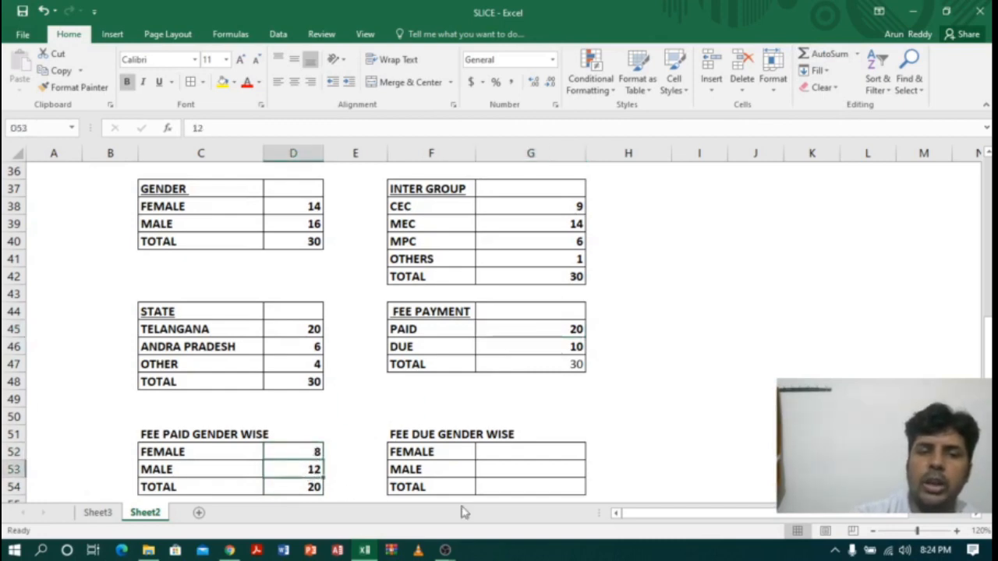
Step: Filter the list to Female students with DUE fees using the slicers and select their Gender cells to count them
left_click(427, 460)
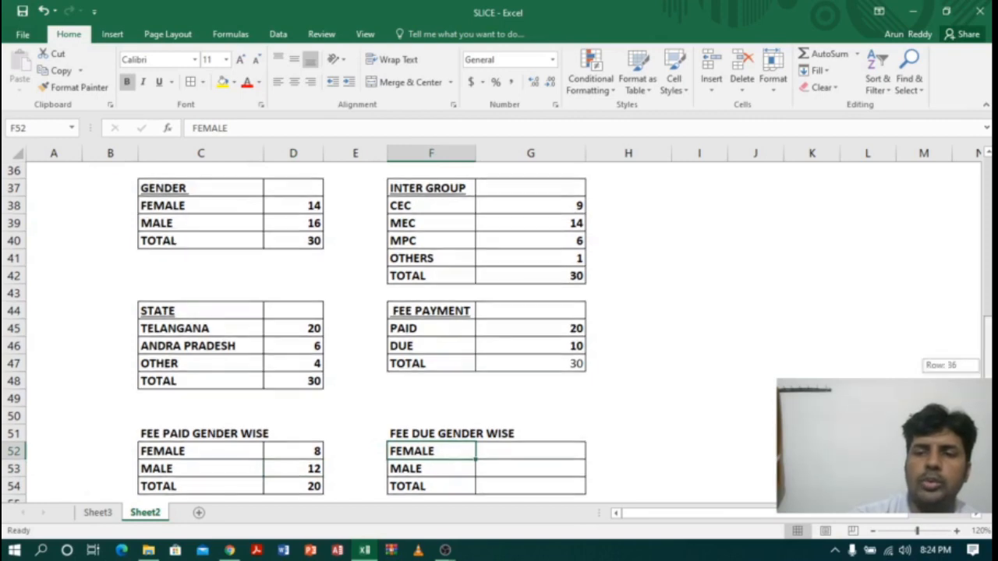
scroll(628, 312, "up", 12)
left_click(756, 261)
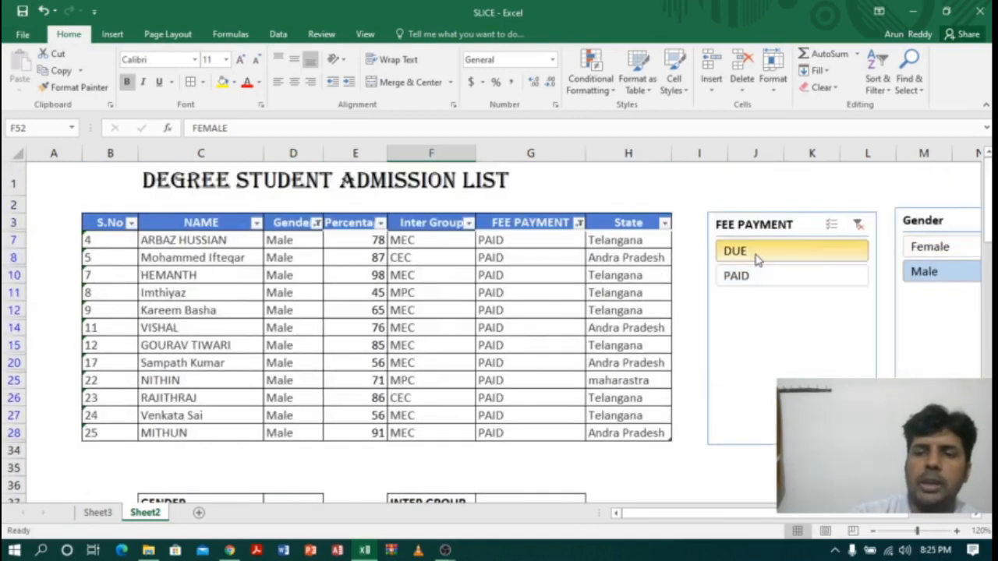
left_click(953, 249)
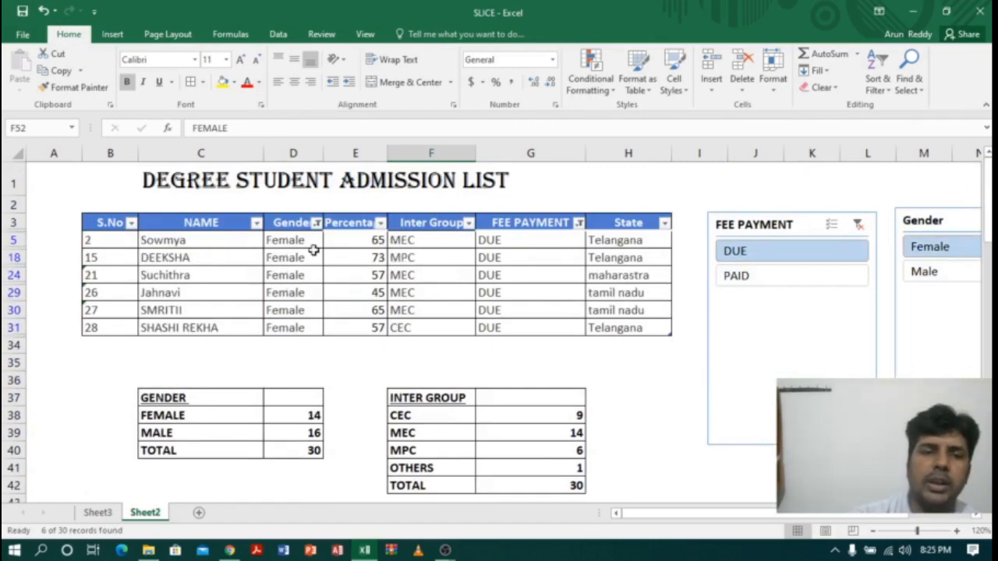
left_click_drag(304, 240, 289, 325)
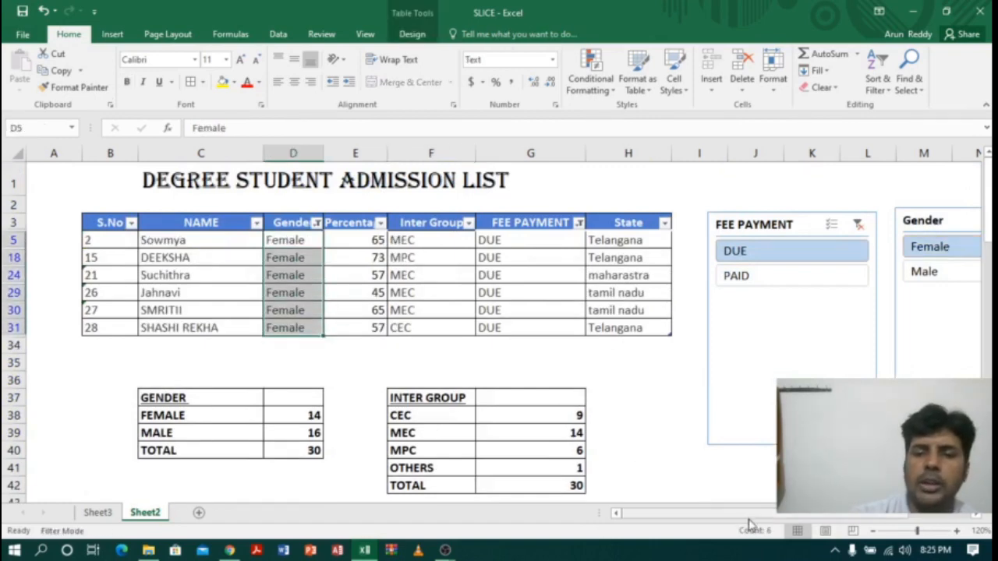
Step: Switch the Gender slicer to Male and enter 6 for FEMALE and 4 for MALE in G52:G53 of the FEE DUE GENDER WISE table
left_click(936, 274)
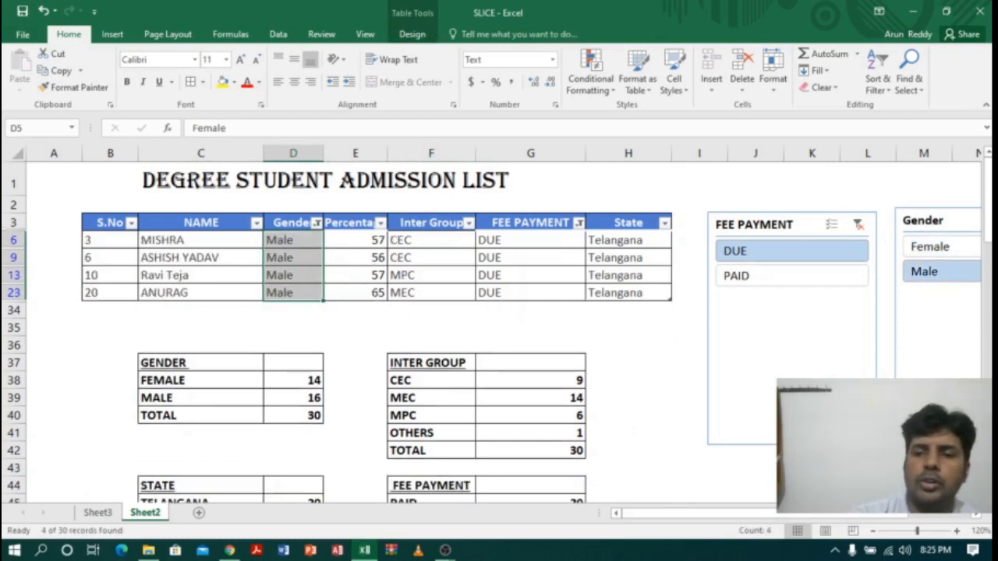
scroll(566, 369, "down", 6)
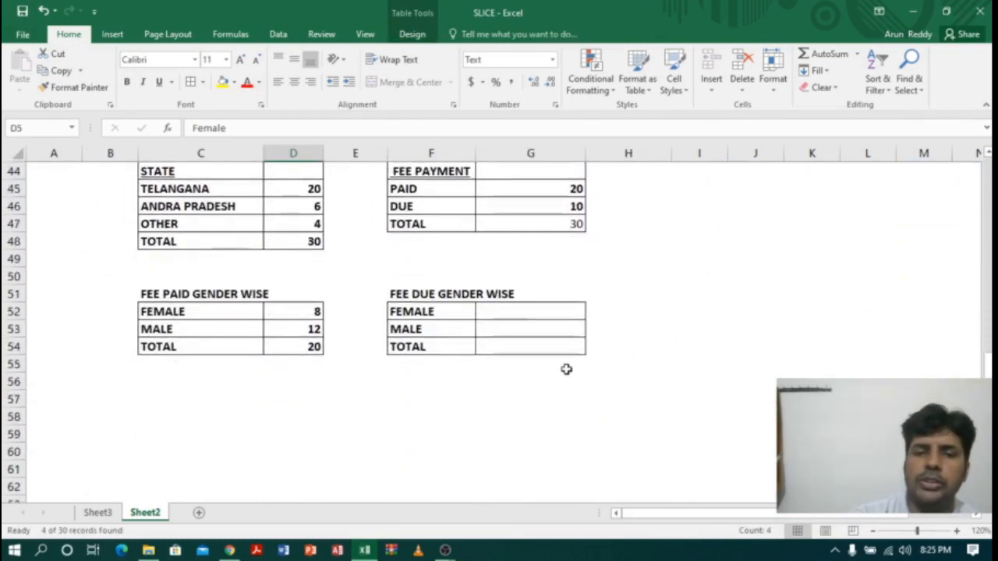
left_click(558, 313)
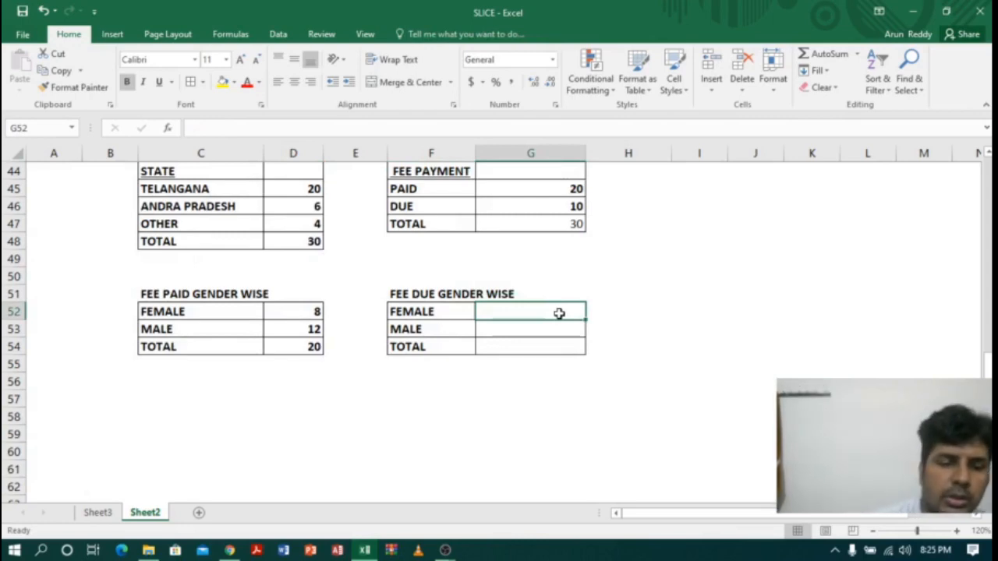
type("6")
key("Return")
type("4")
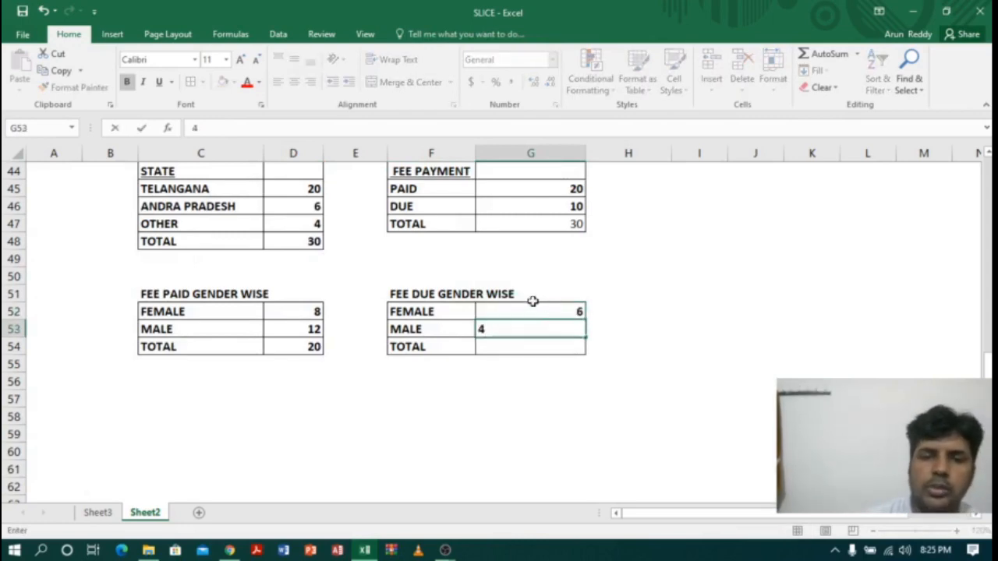
Step: Total G52:G53 with AutoSum in cell G54 and compare it with the DUE count in the FEE PAYMENT table
left_click_drag(543, 311, 553, 329)
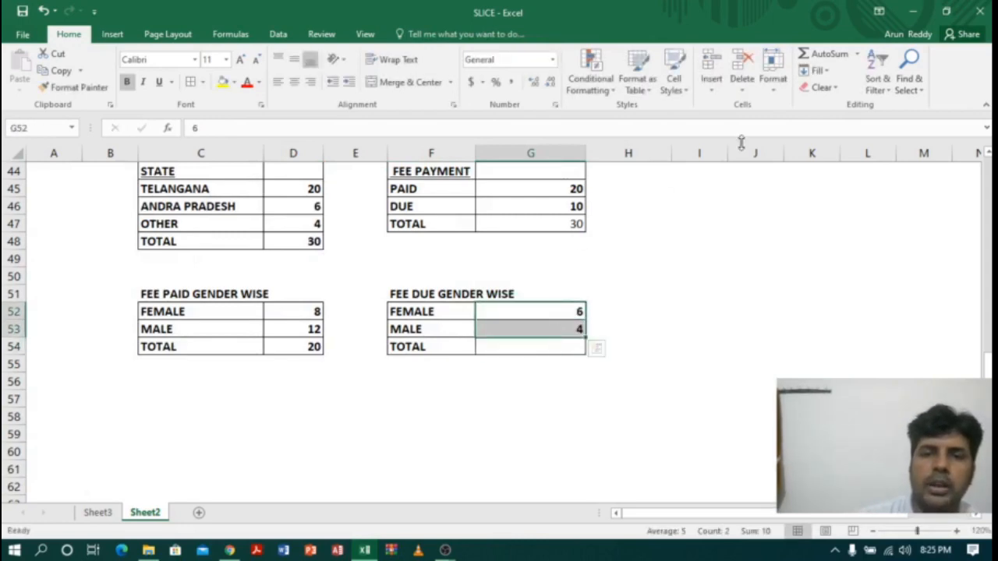
left_click(845, 59)
left_click(570, 343)
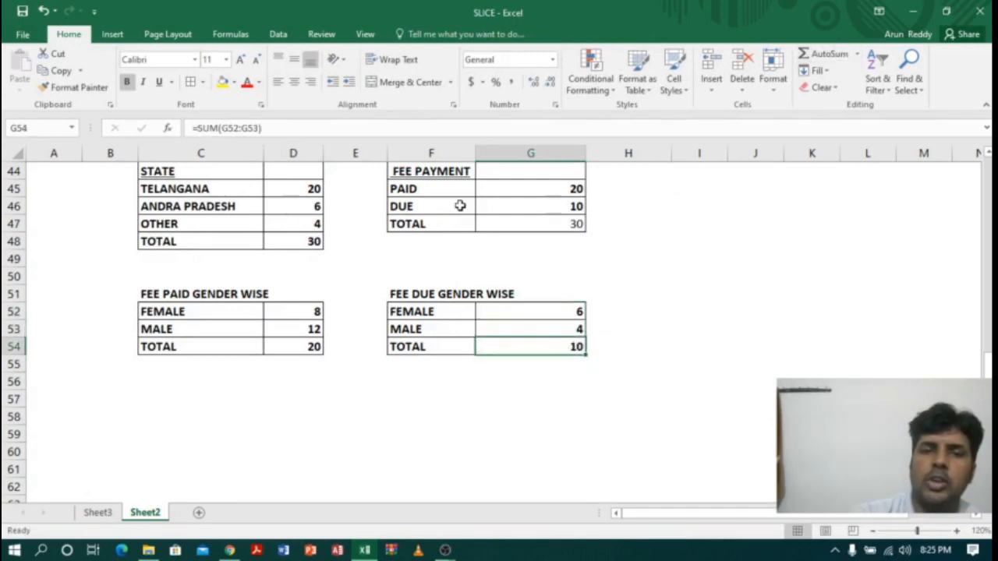
left_click(560, 207)
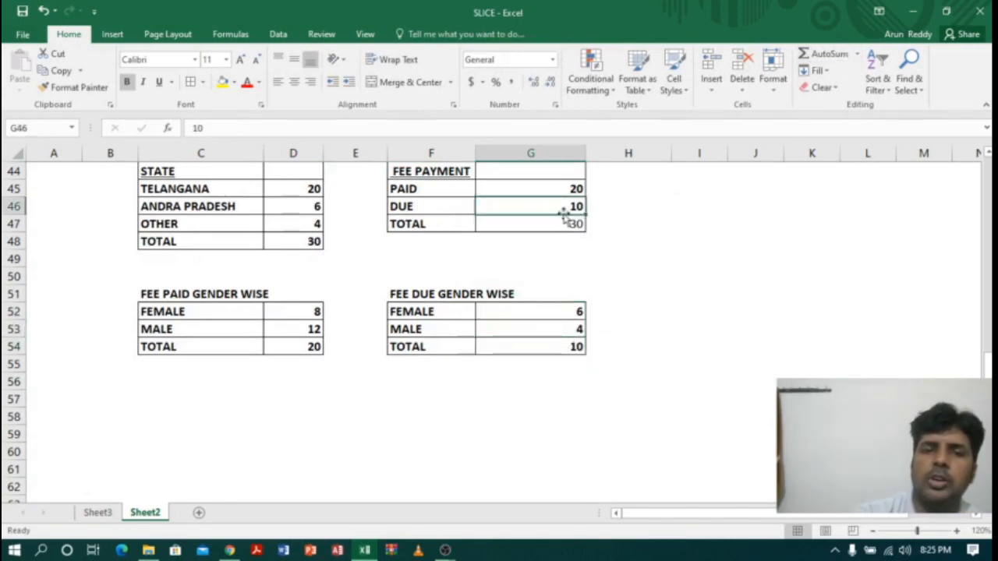
left_click(539, 310)
left_click(513, 332)
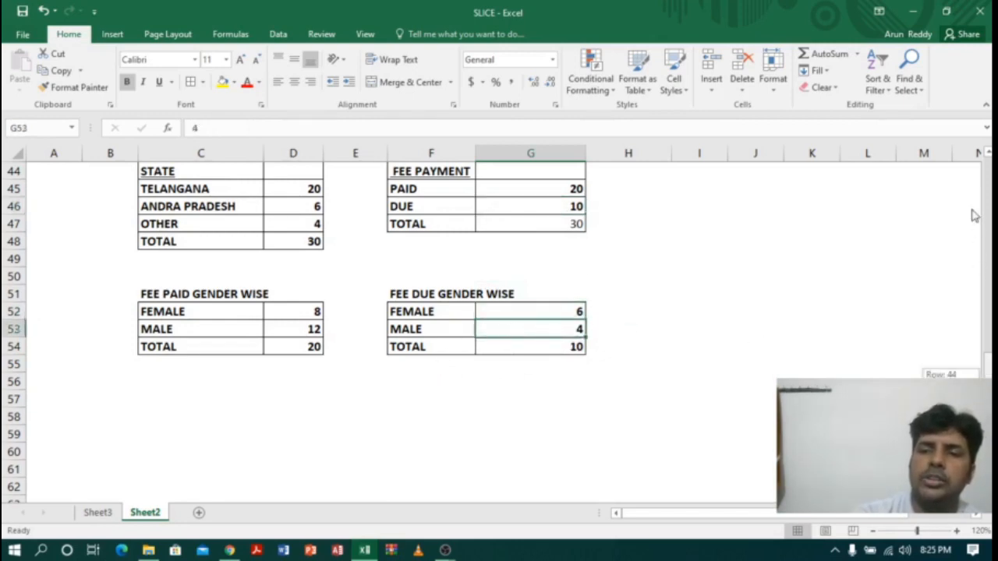
Step: Delete the Gender slicer, and clear the FEE PAYMENT slicer's filter and delete that slicer too
scroll(971, 216, "up", 14)
left_click(926, 224)
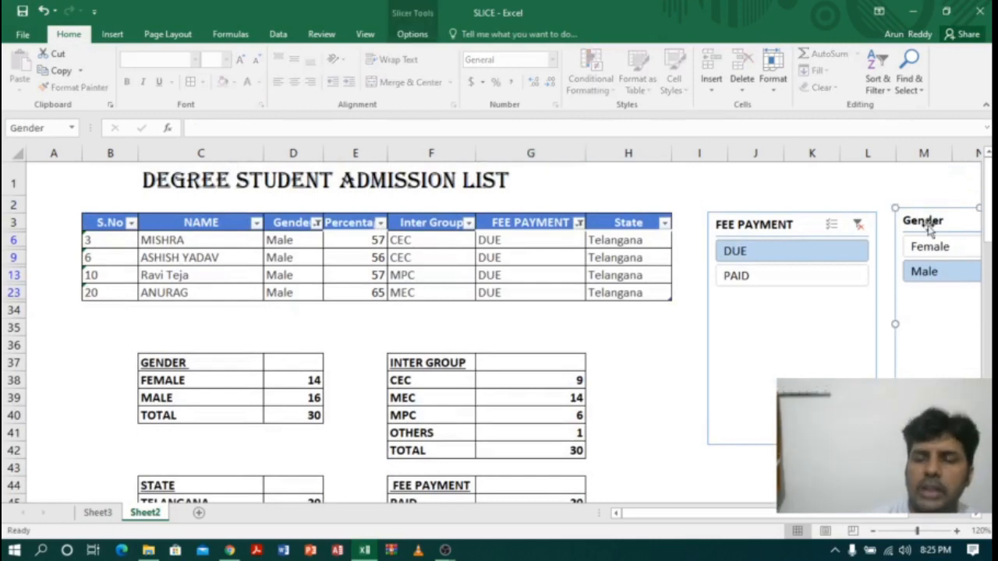
key("Delete")
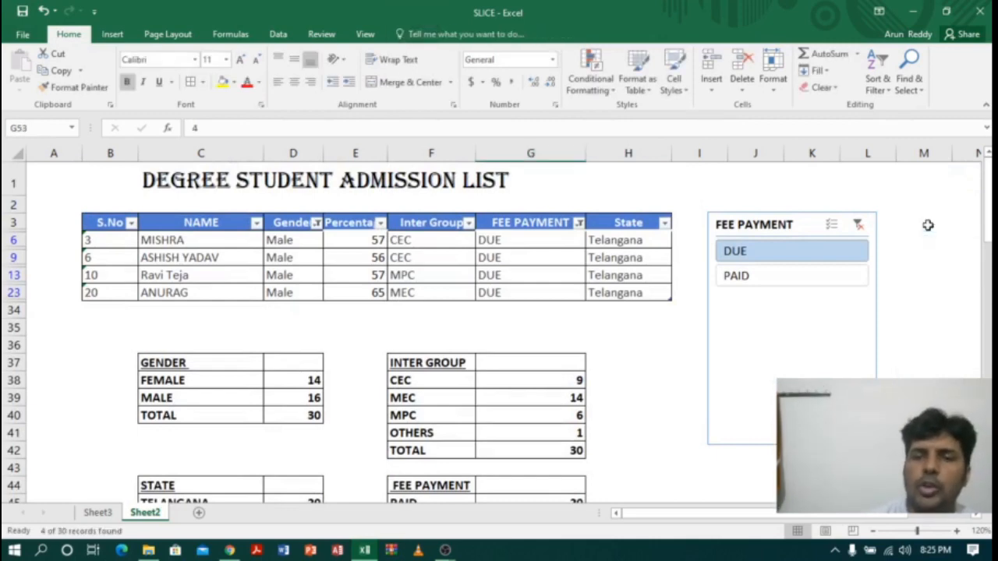
left_click(858, 225)
left_click(770, 226)
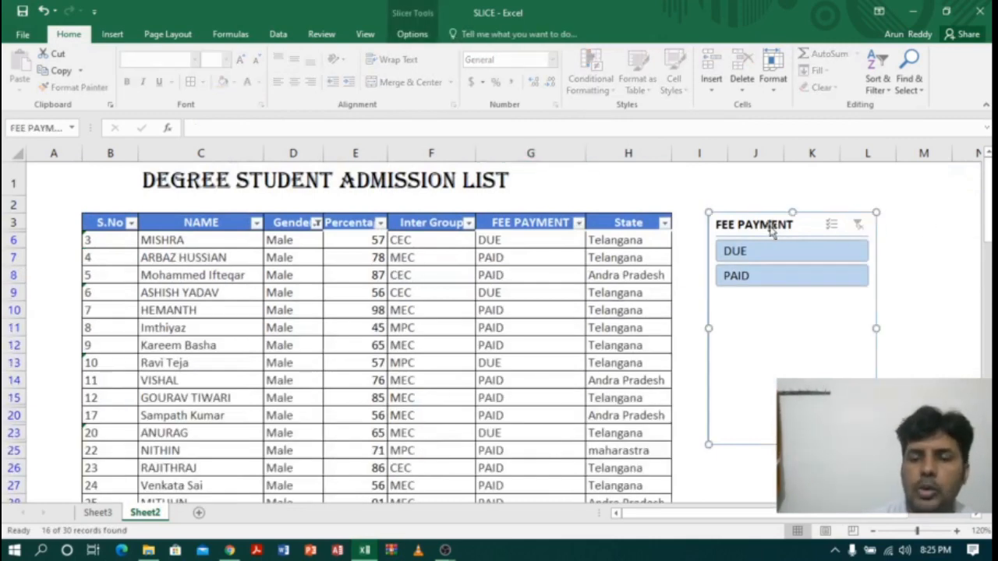
key("Delete")
Step: Clear the remaining filter from the Gender column of the admission list
left_click(752, 259)
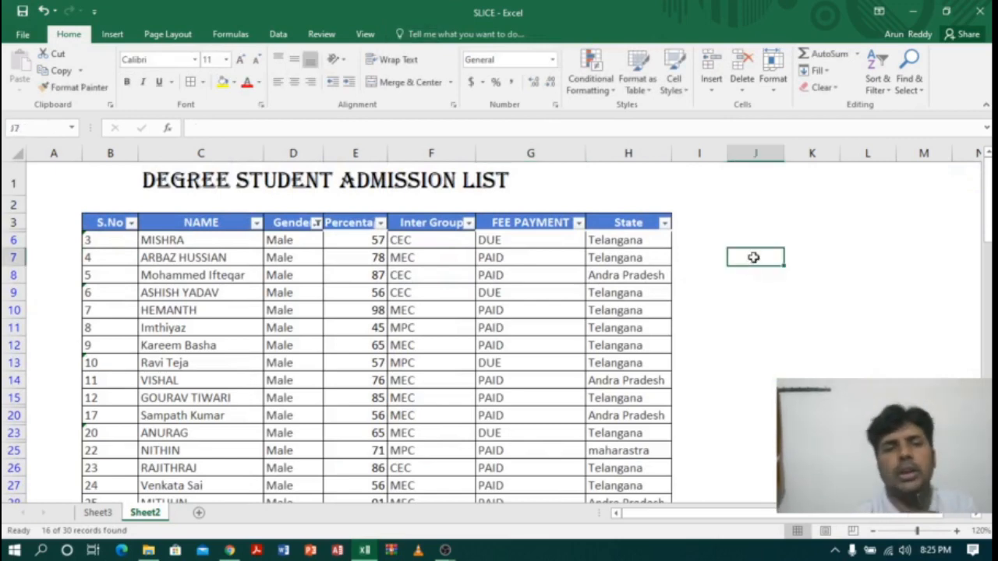
left_click(314, 222)
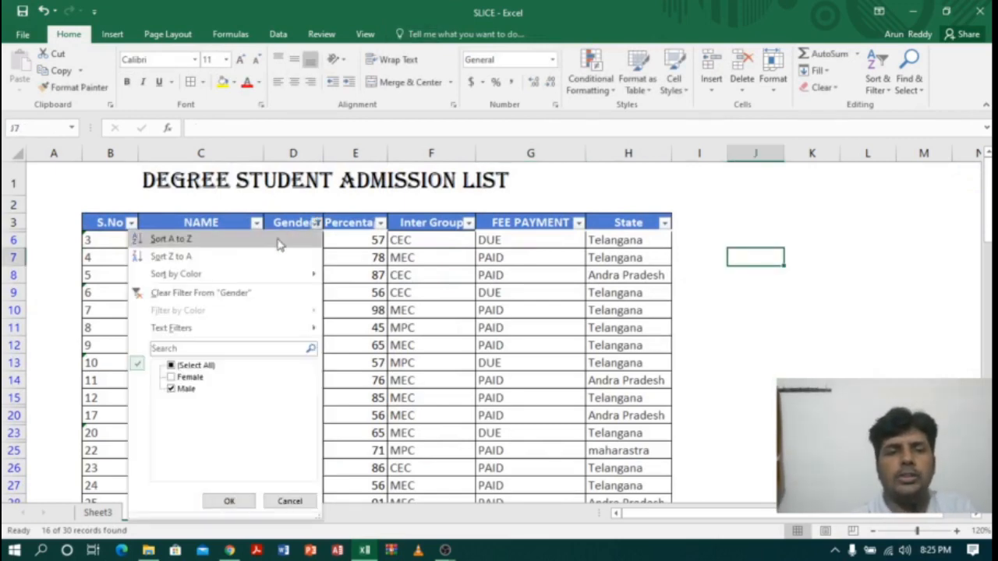
left_click(185, 292)
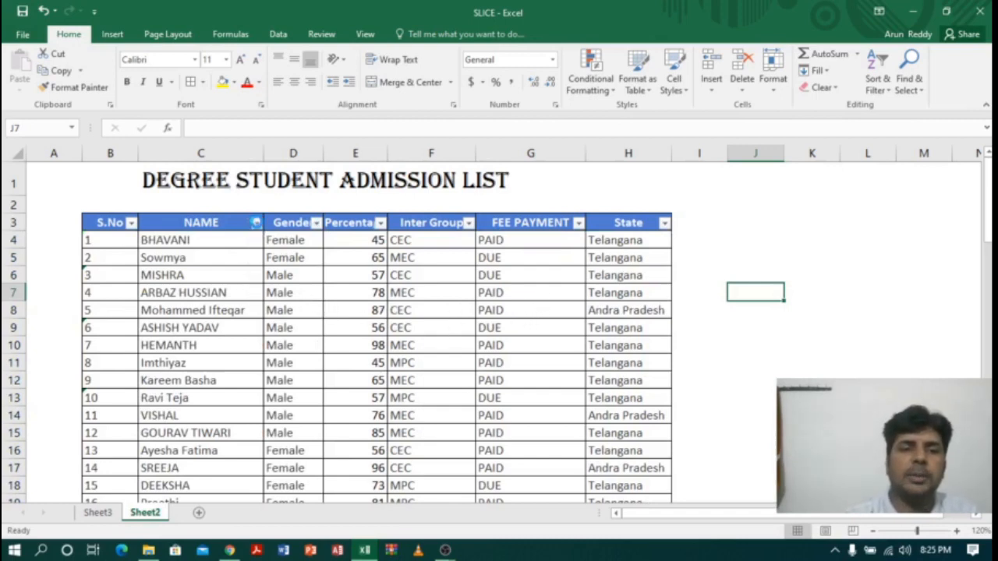
Step: Examine the text filter options of the NAME column and the number filter options of the Percentage column without applying any
left_click(256, 222)
mouse_move(134, 274)
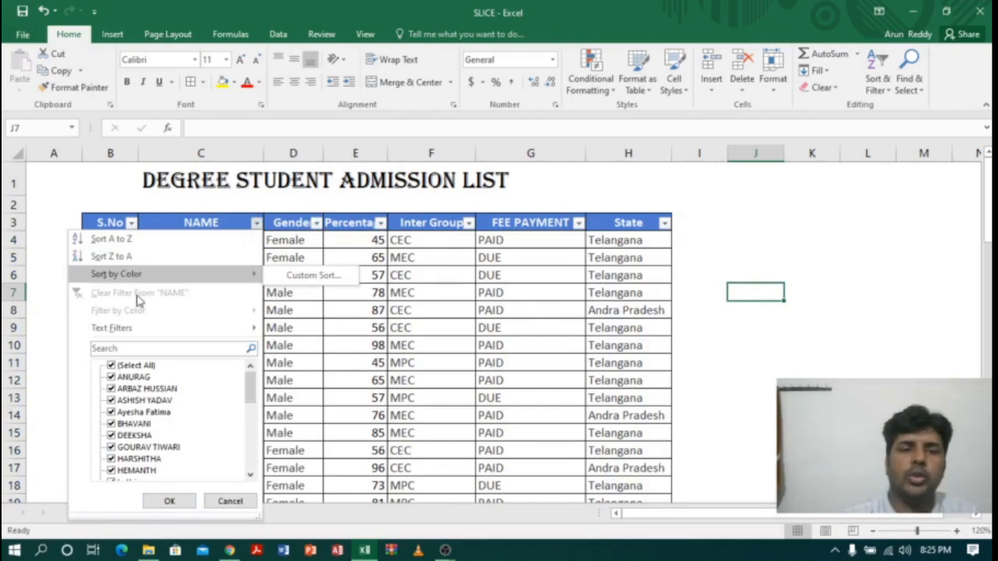
mouse_move(218, 337)
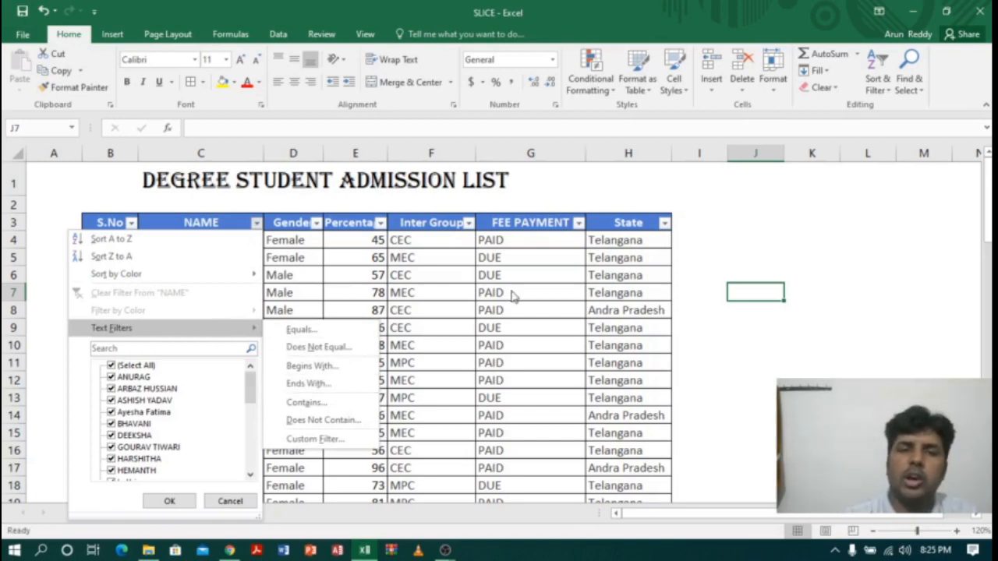
left_click(546, 281)
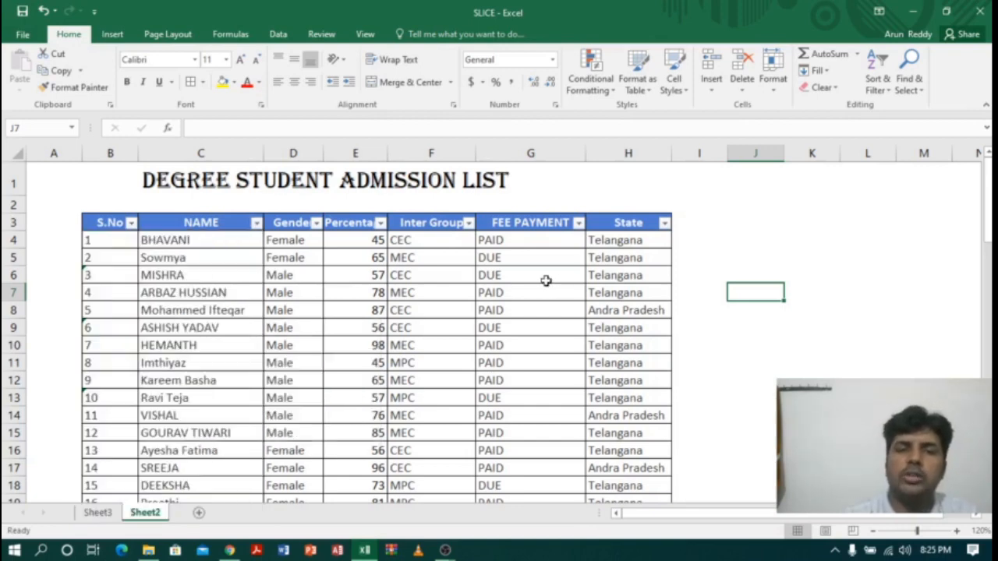
left_click(381, 224)
mouse_move(346, 331)
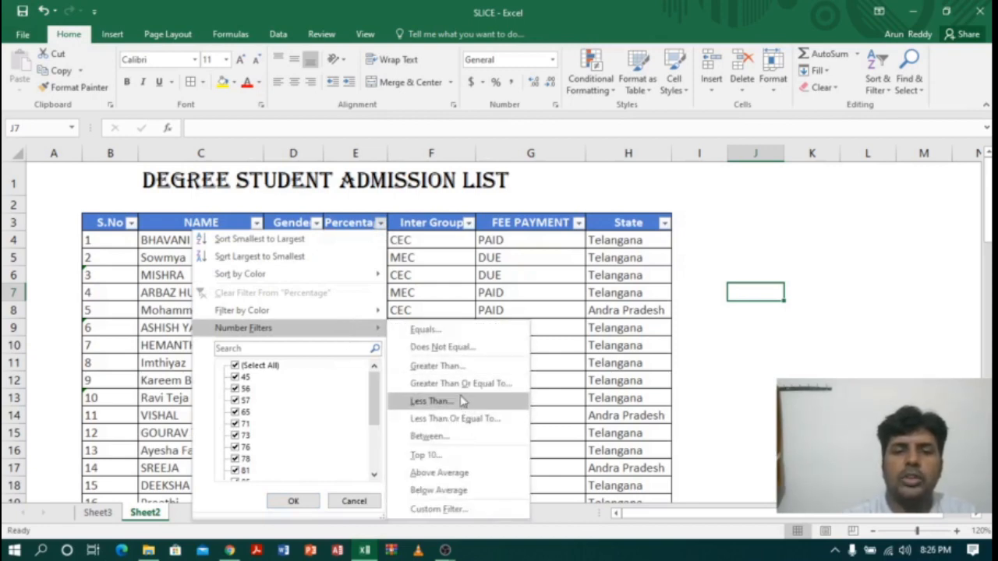
left_click(797, 240)
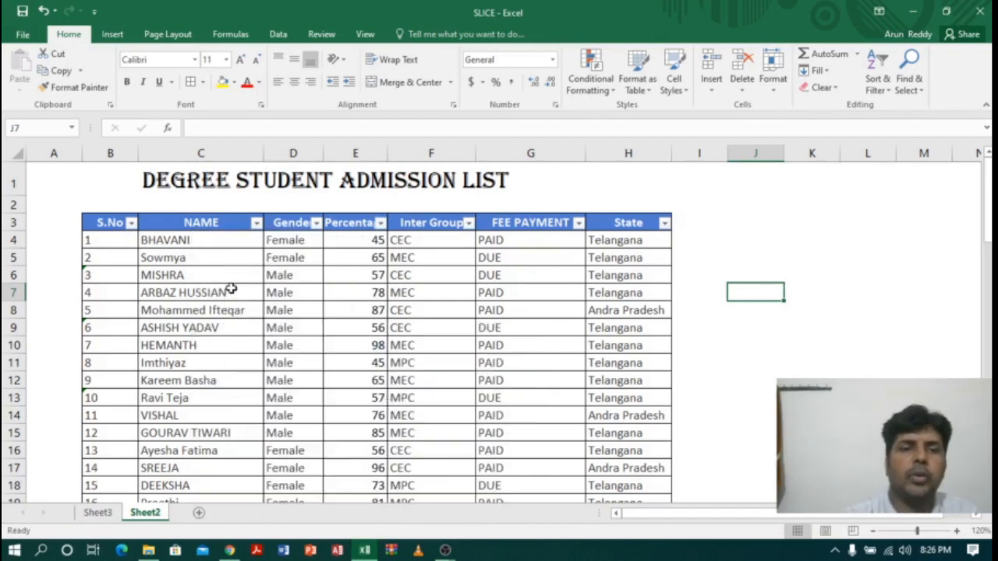
left_click(494, 308)
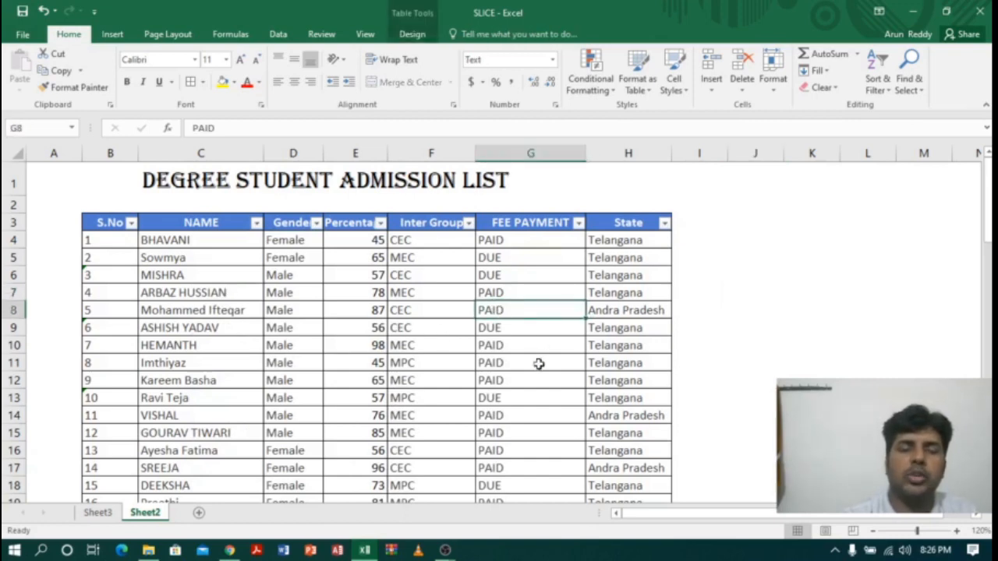